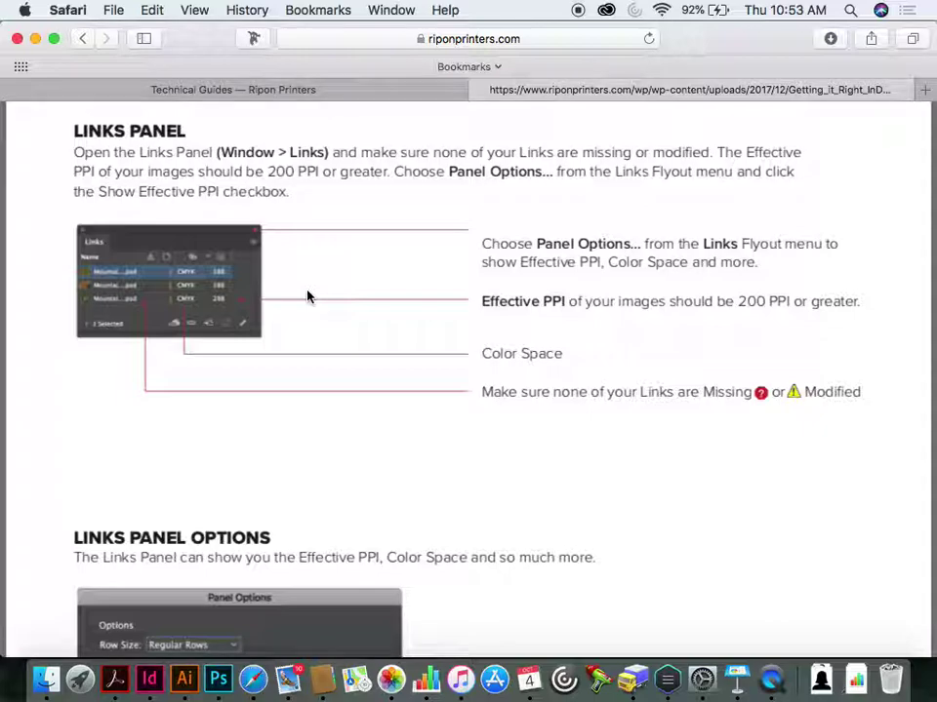
Step: Review the Links Panel and Links Panel Options sections of the InDesign guide, and return to the guide's beginning
scroll(307, 296, down, 10)
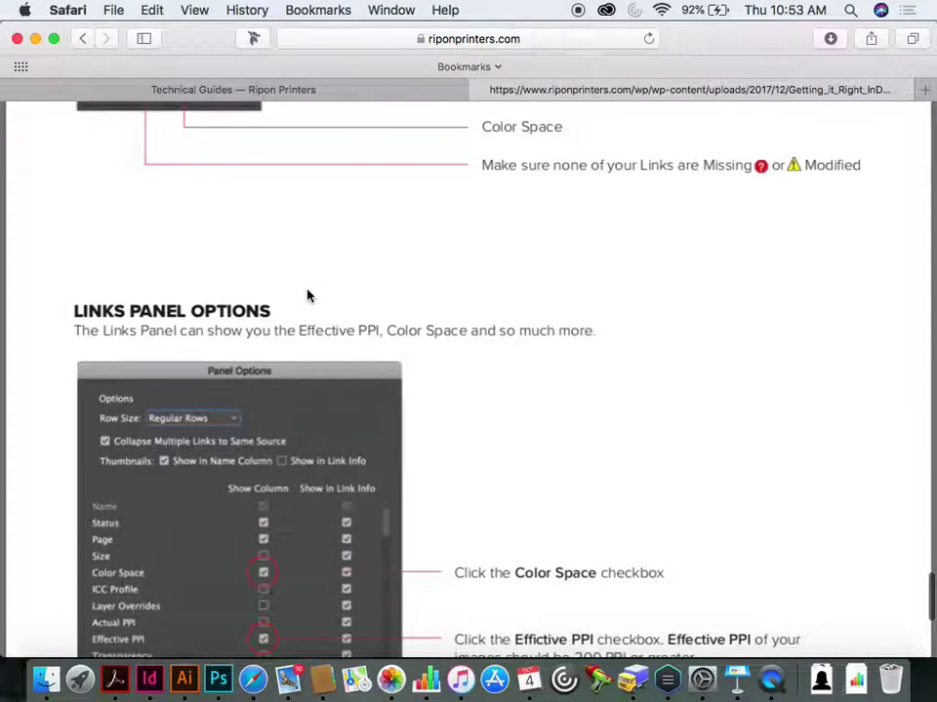
scroll(308, 296, down, 7)
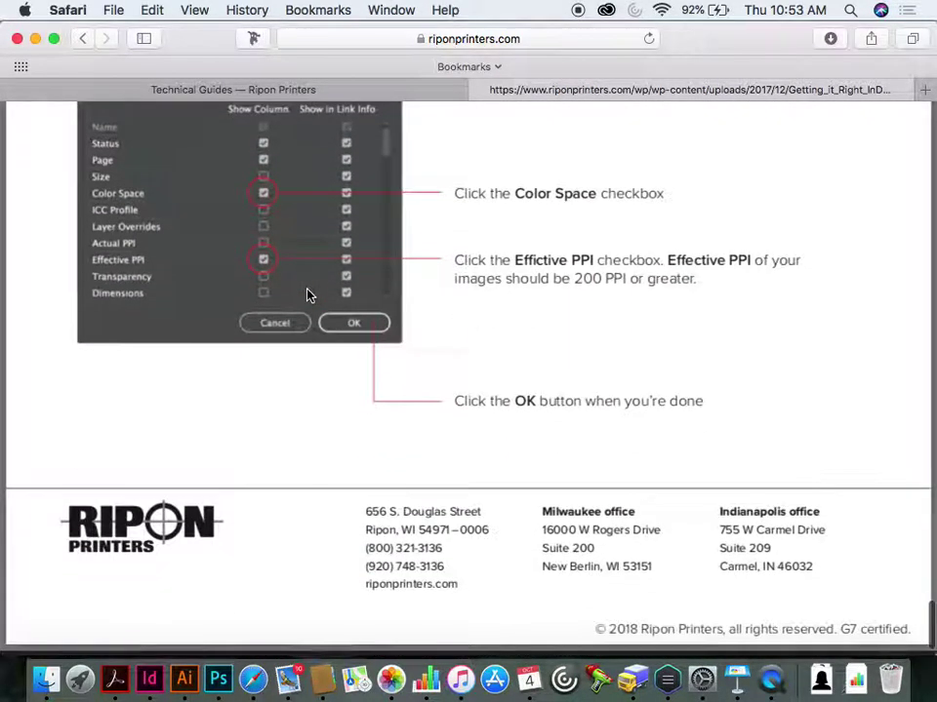
scroll(308, 297, up, 3)
scroll(307, 296, up, 2)
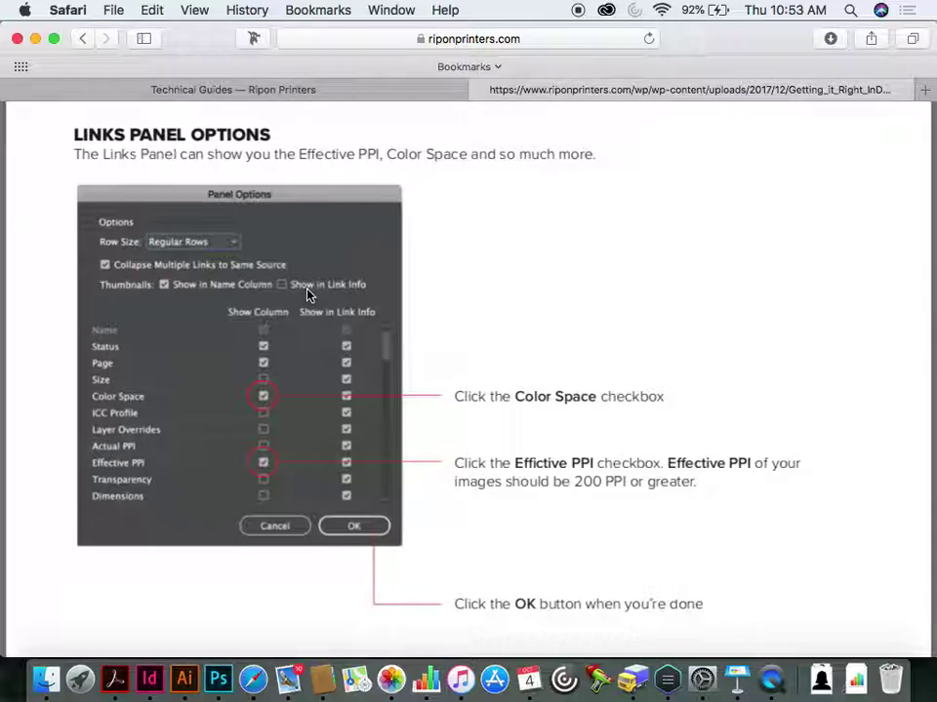
scroll(307, 295, down, 20)
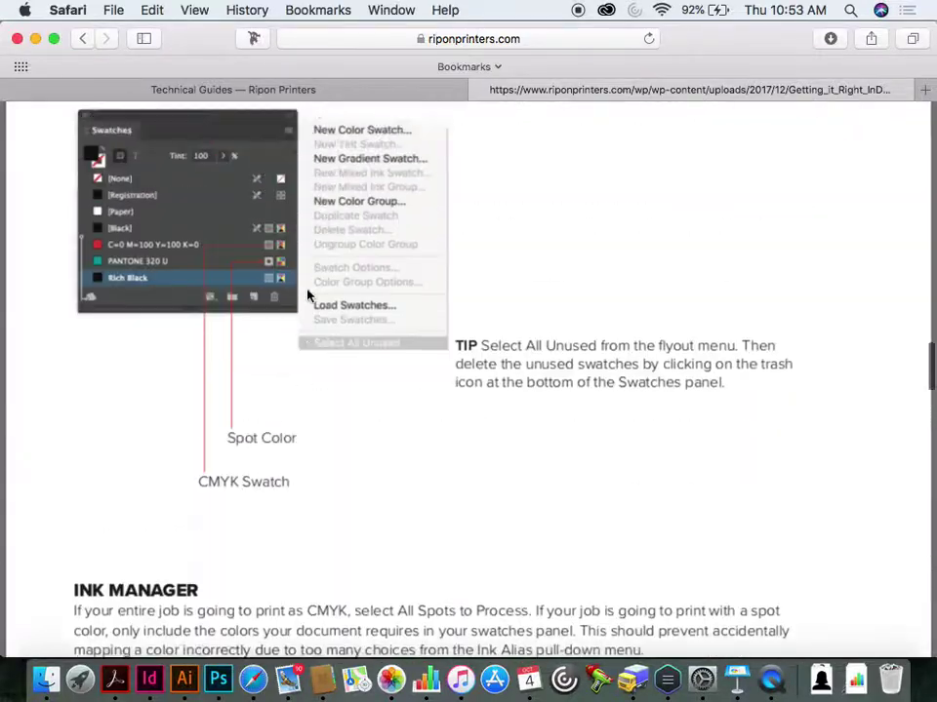
scroll(307, 295, up, 20)
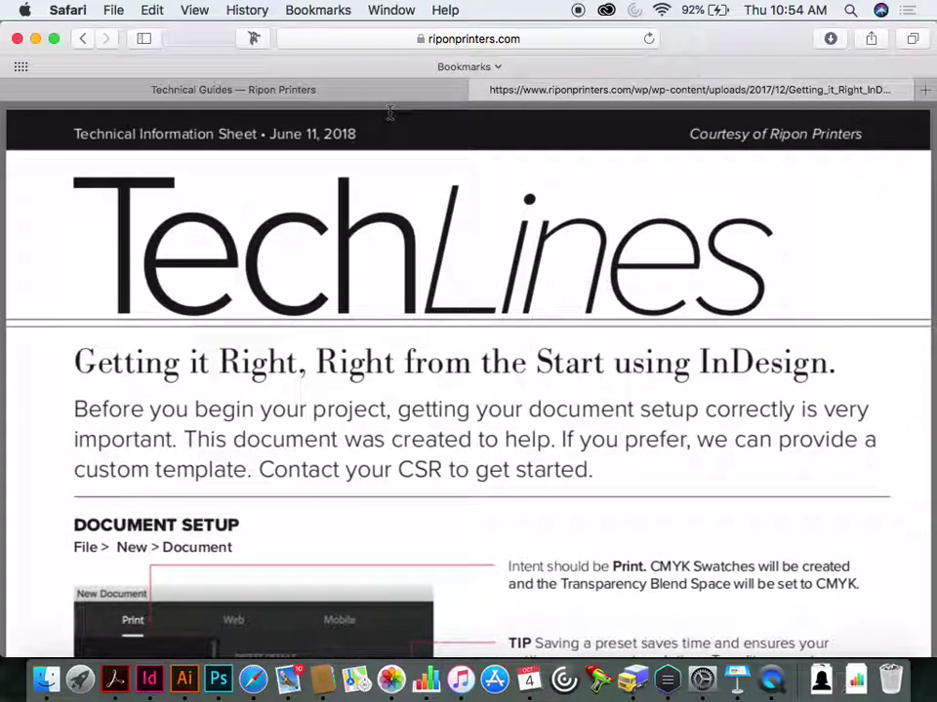
Step: Switch to Finder and open the Fonts folder inside the user's hidden Library folder
key(super+Tab)
key(super+Tab)
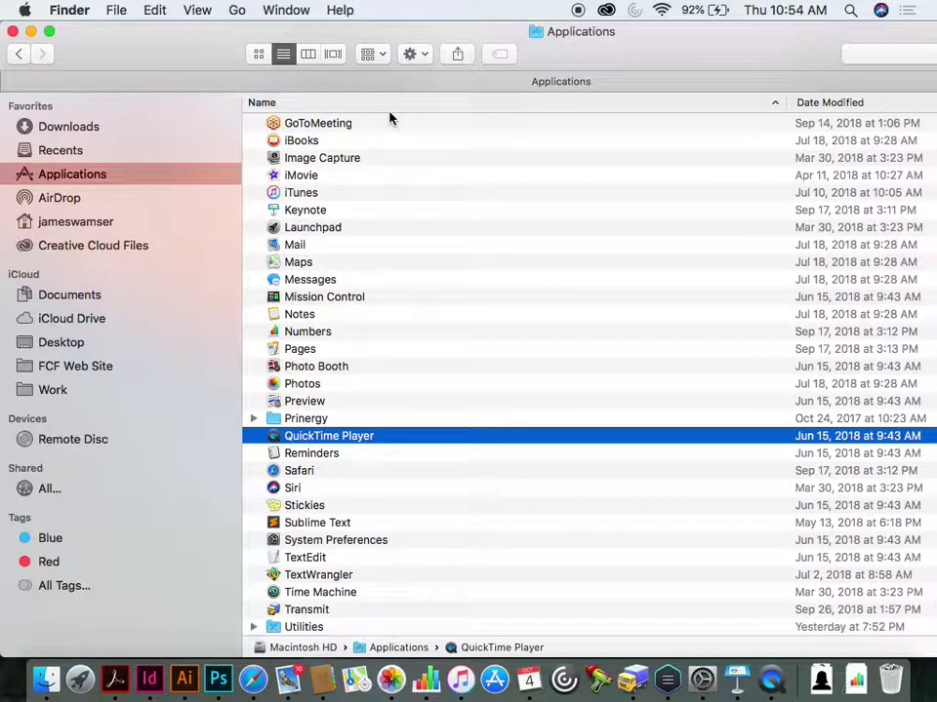
click(235, 9)
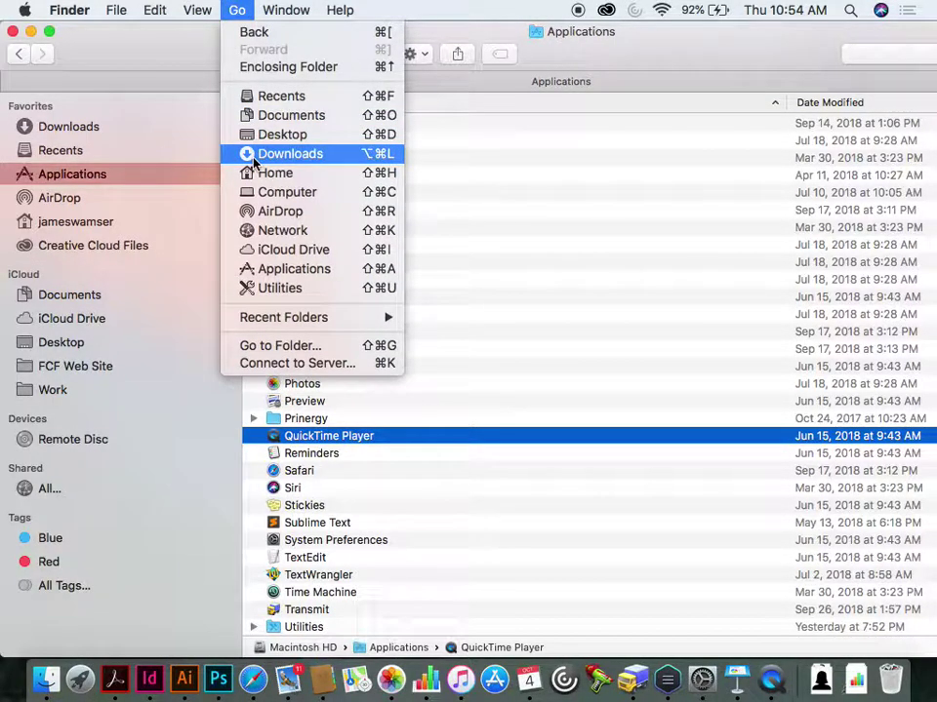
key(alt)
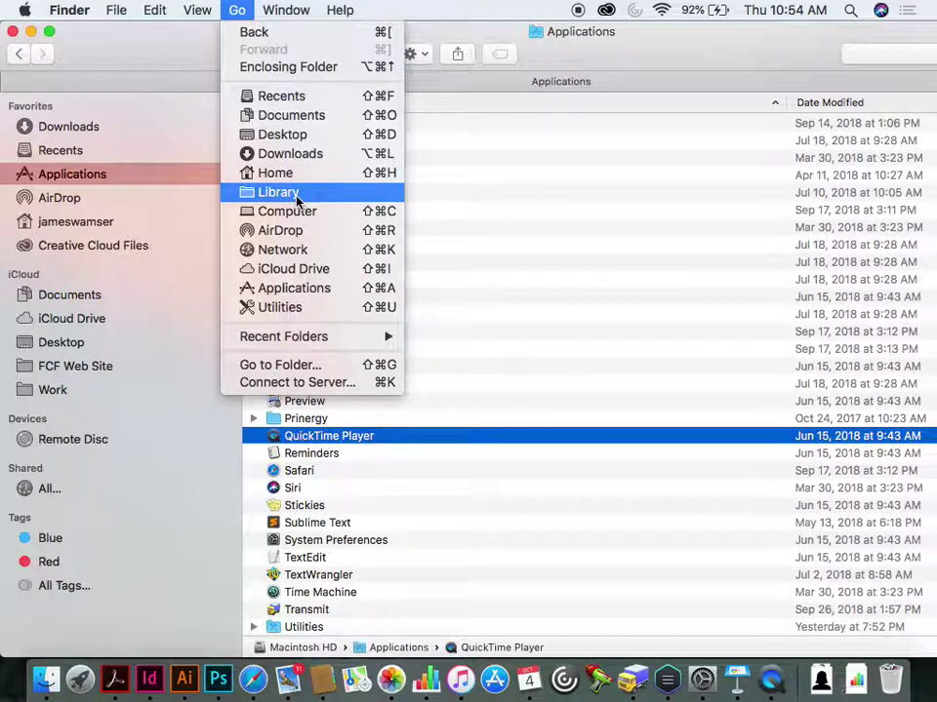
key(alt)
click(316, 195)
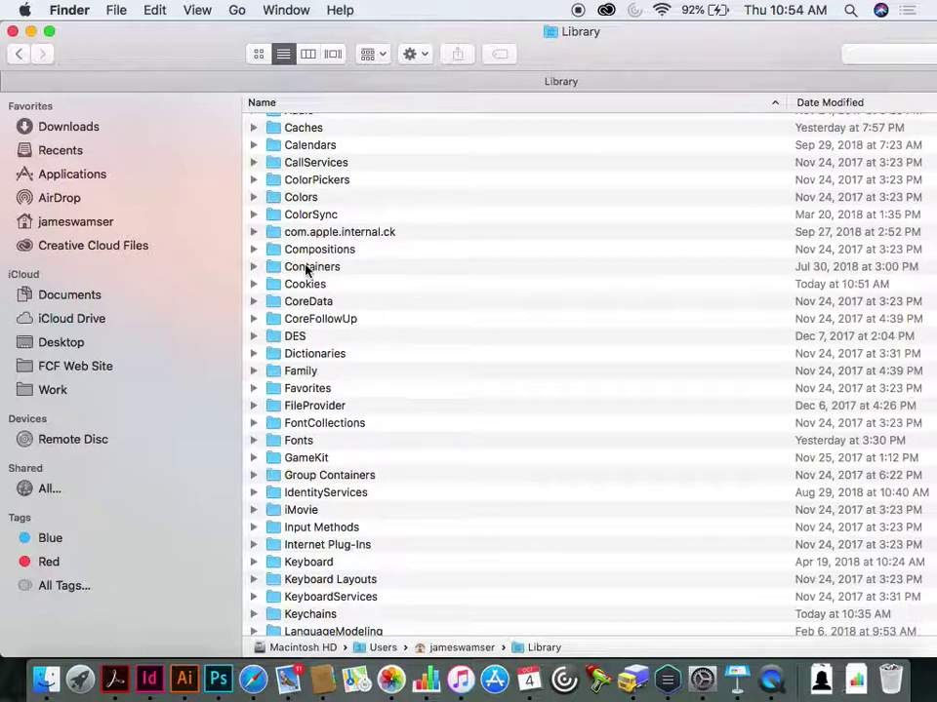
click(277, 442)
double_click(277, 442)
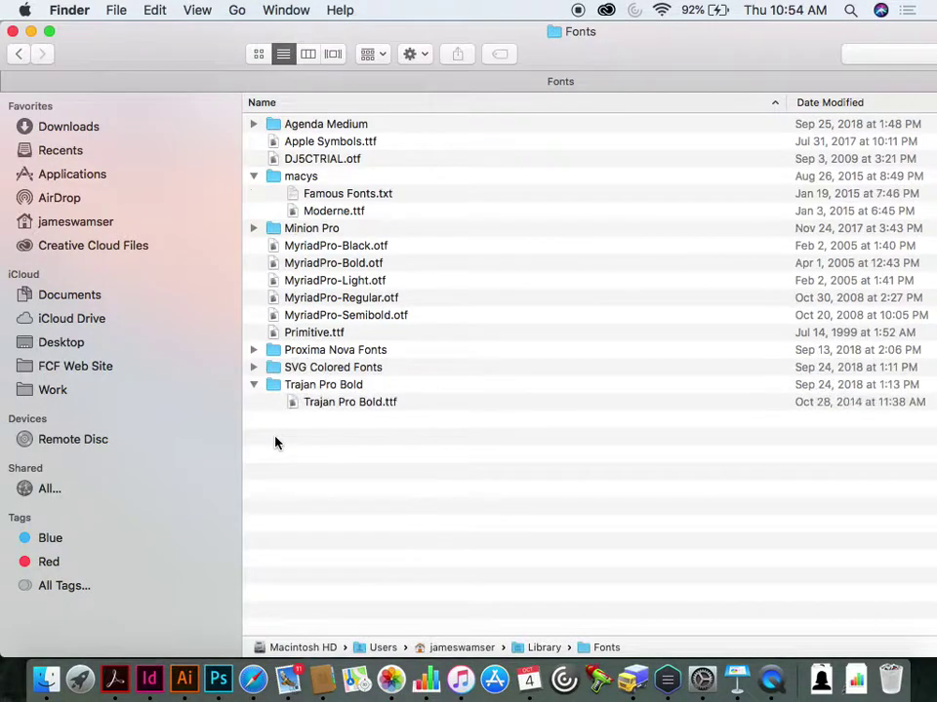
Step: Go up to Macintosh HD and open the Fonts folder inside System > Library
super+click(572, 35)
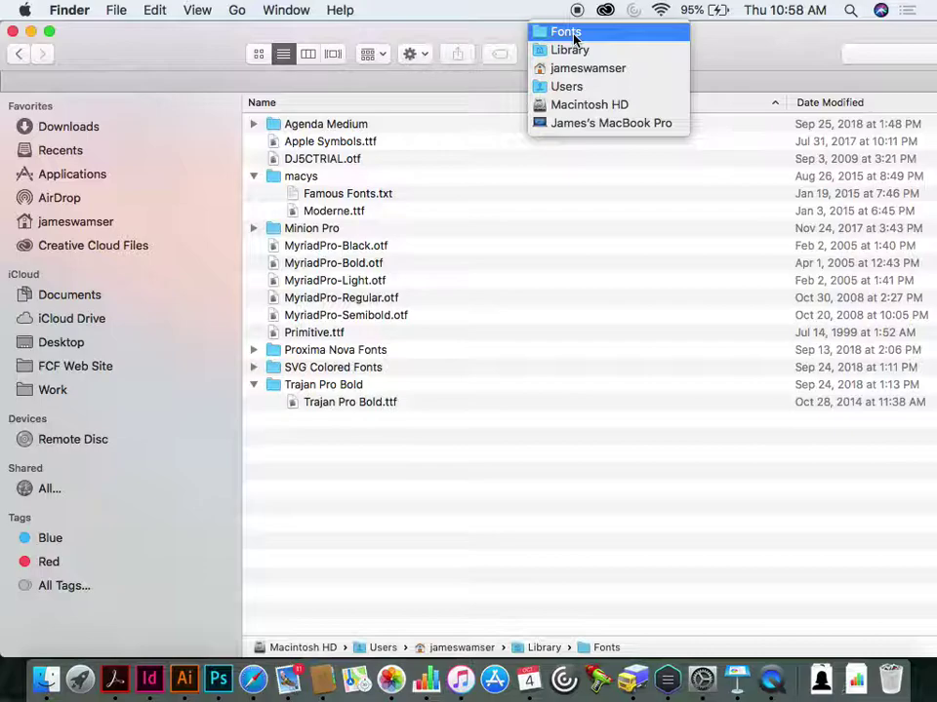
click(577, 103)
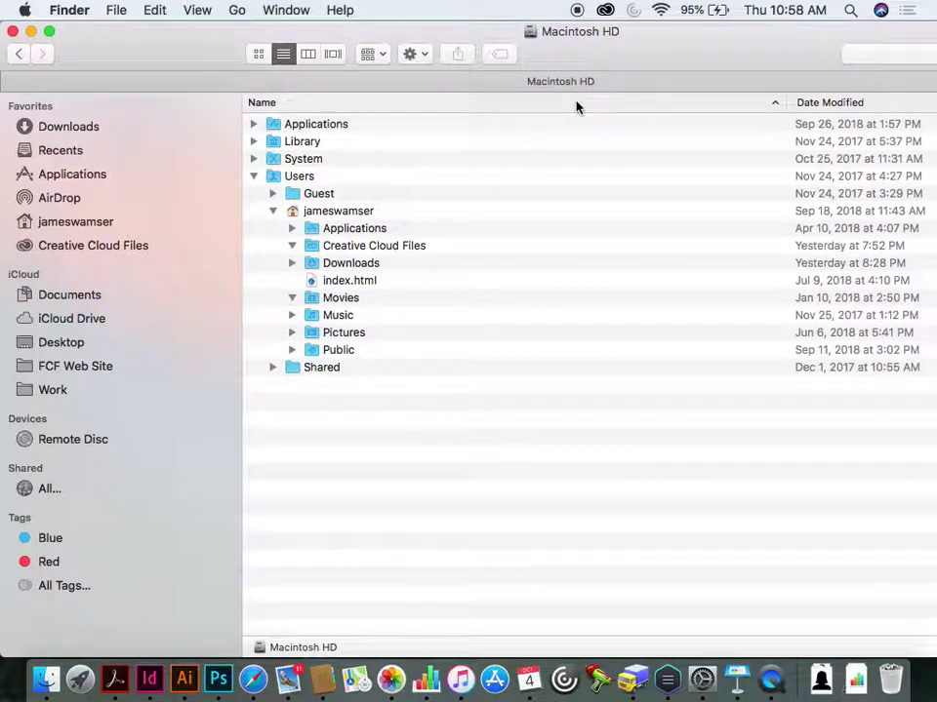
click(252, 160)
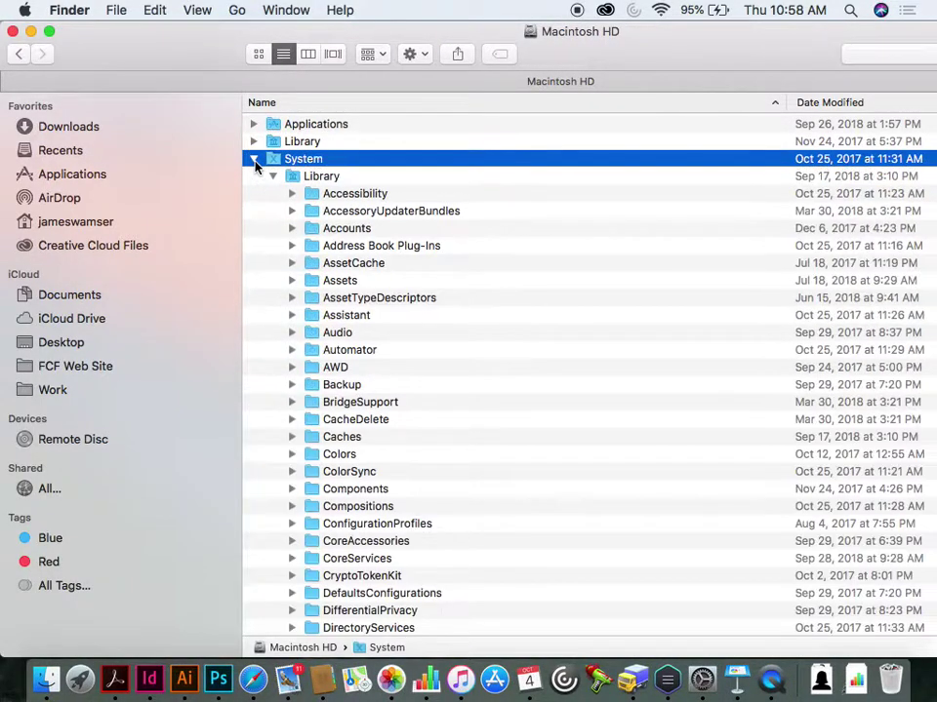
scroll(278, 527, down, 5)
scroll(278, 528, down, 5)
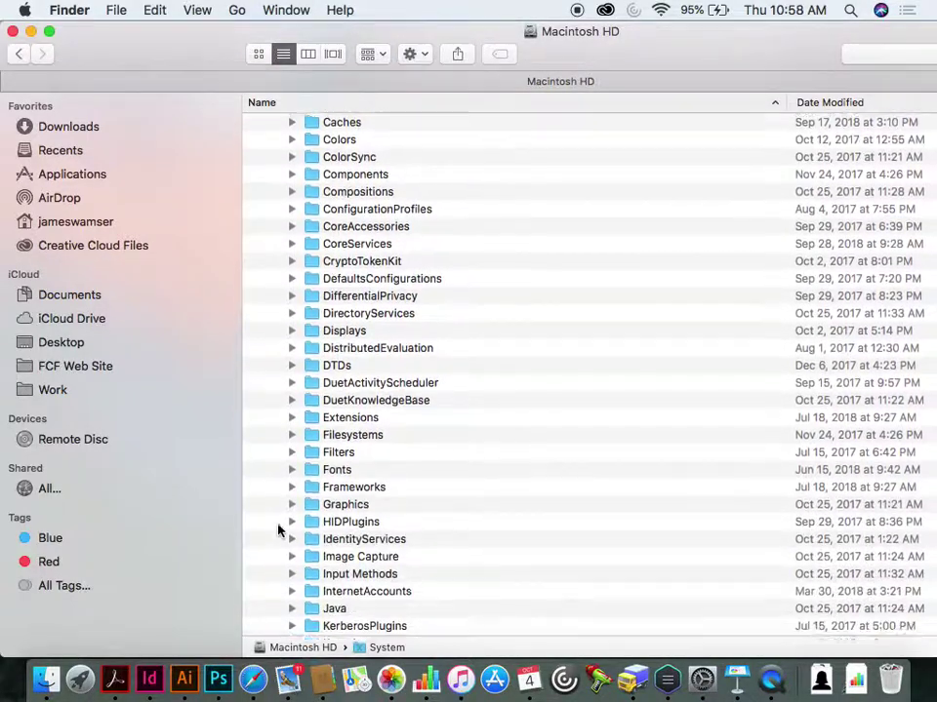
double_click(310, 467)
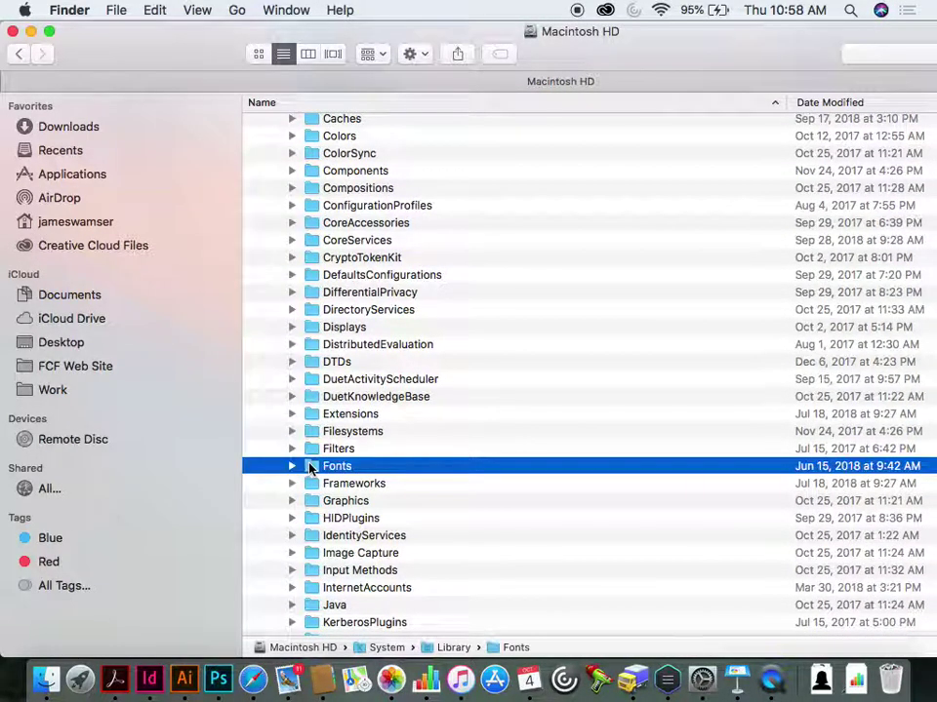
Step: Look through the font files installed in the system's Fonts folder
scroll(305, 210, down, 10)
scroll(306, 211, down, 15)
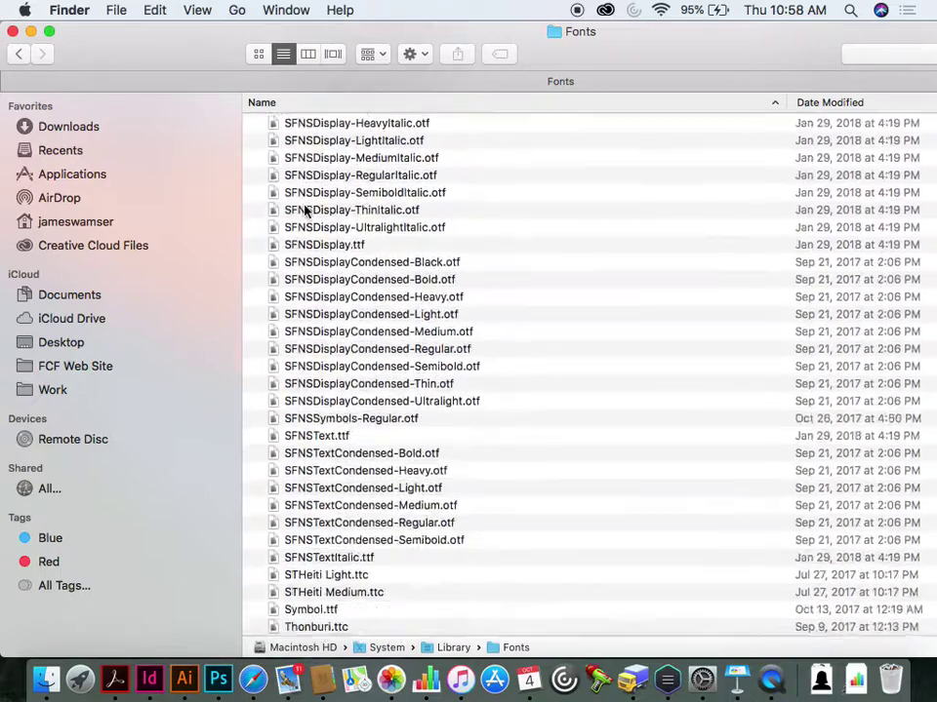
scroll(305, 211, up, 15)
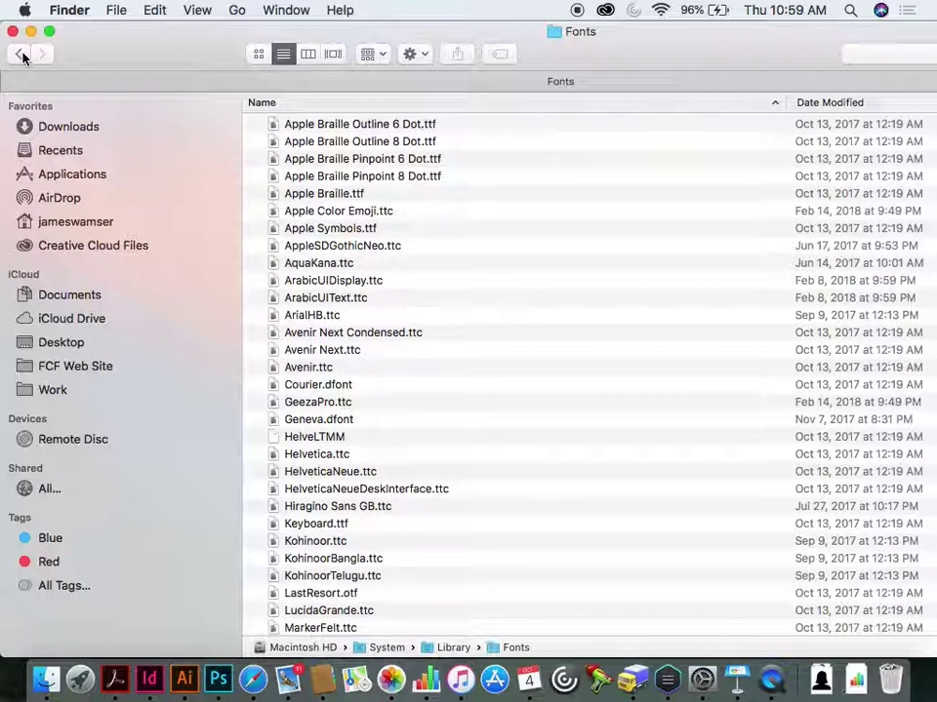
scroll(357, 198, up, 1)
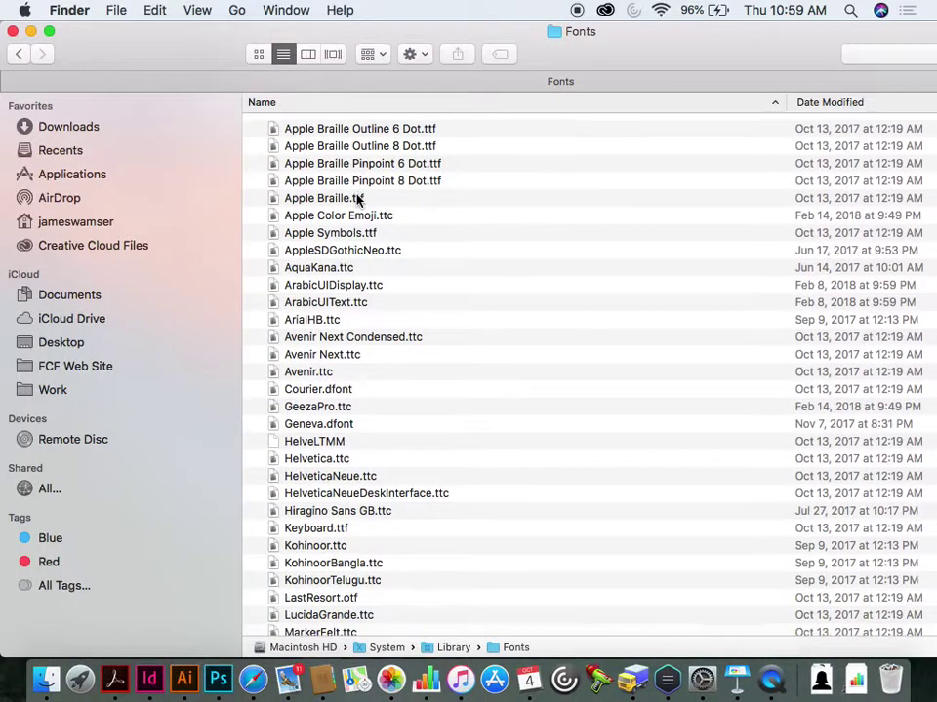
scroll(357, 198, down, 20)
scroll(357, 199, up, 5)
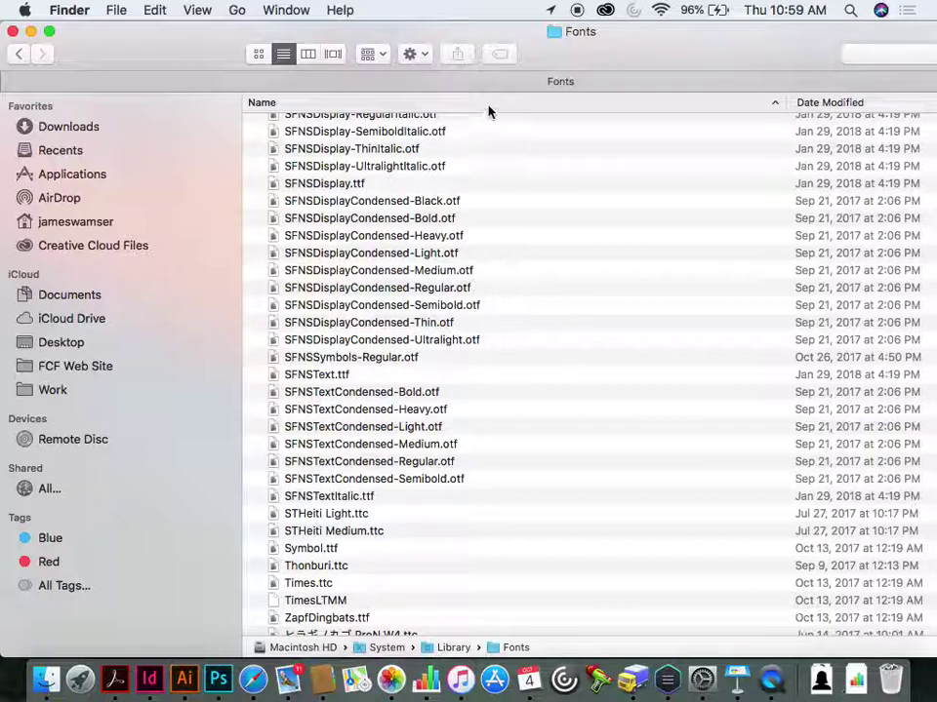
Step: Return to the enclosing system Library folder, reopen its Fonts folder and look over the font list again
super+click(562, 31)
click(561, 51)
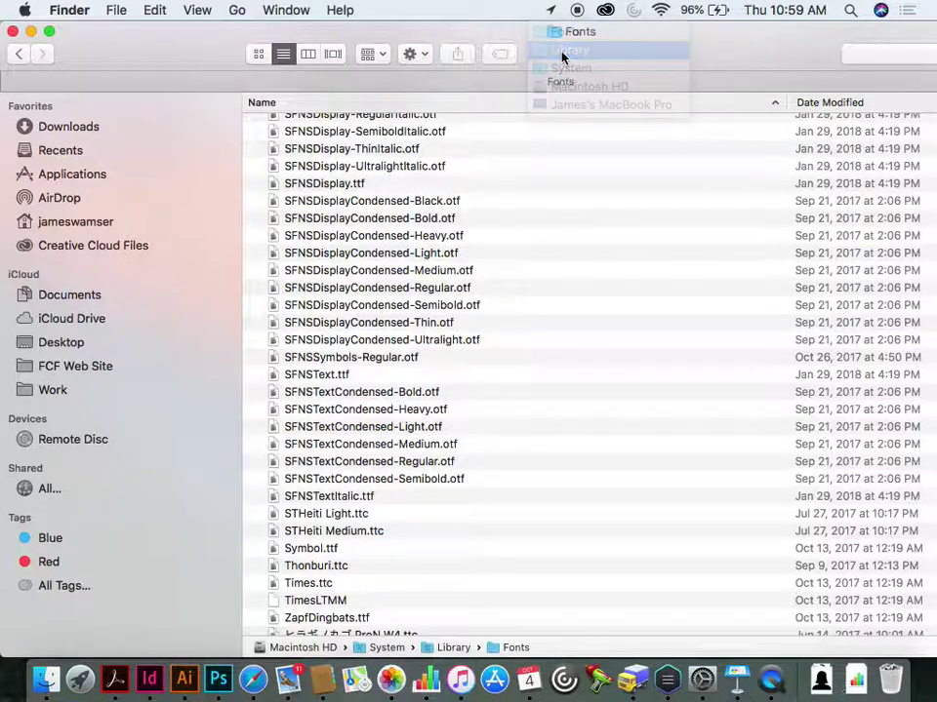
scroll(306, 453, down, 6)
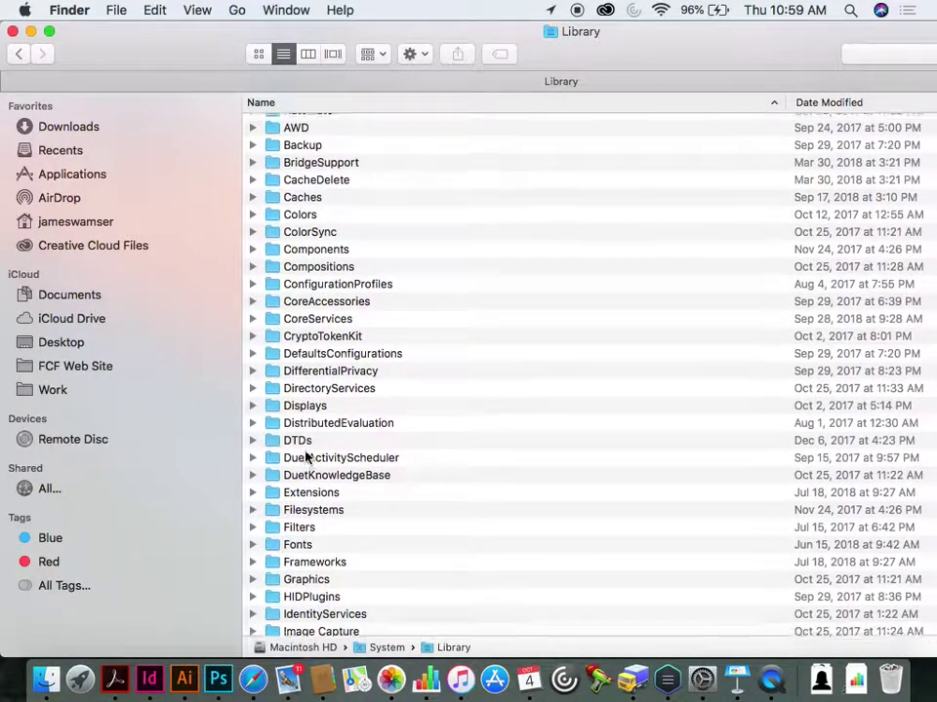
double_click(299, 418)
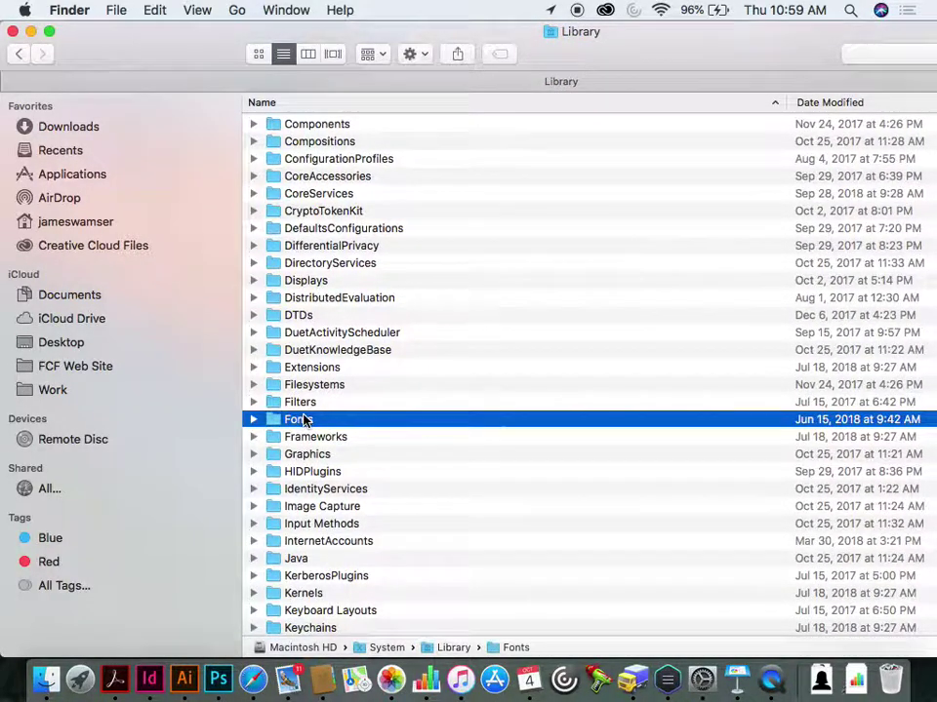
scroll(325, 299, up, 15)
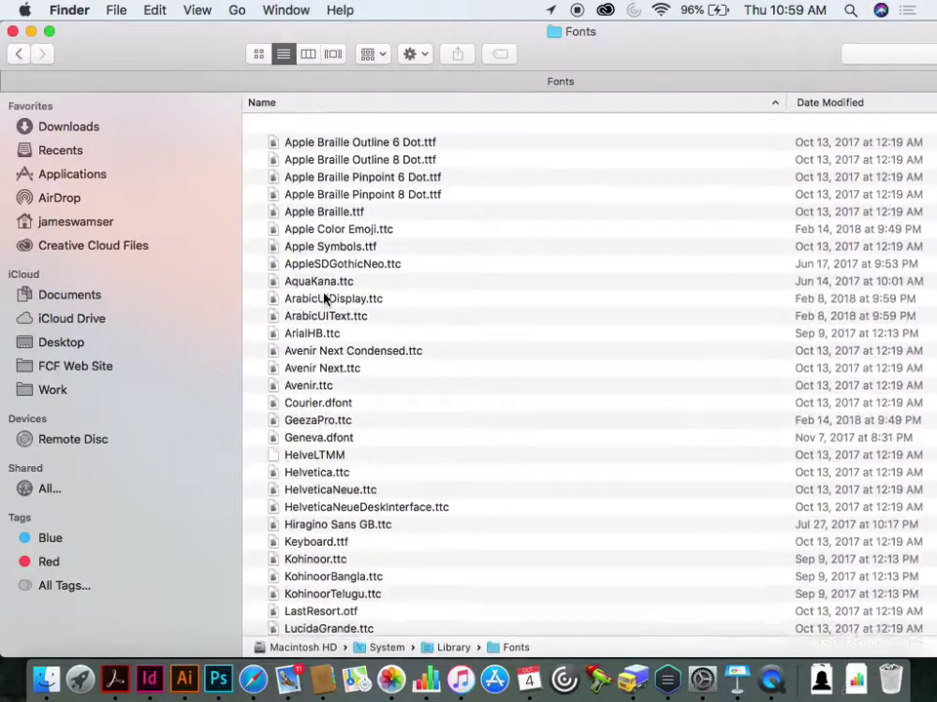
scroll(325, 298, down, 15)
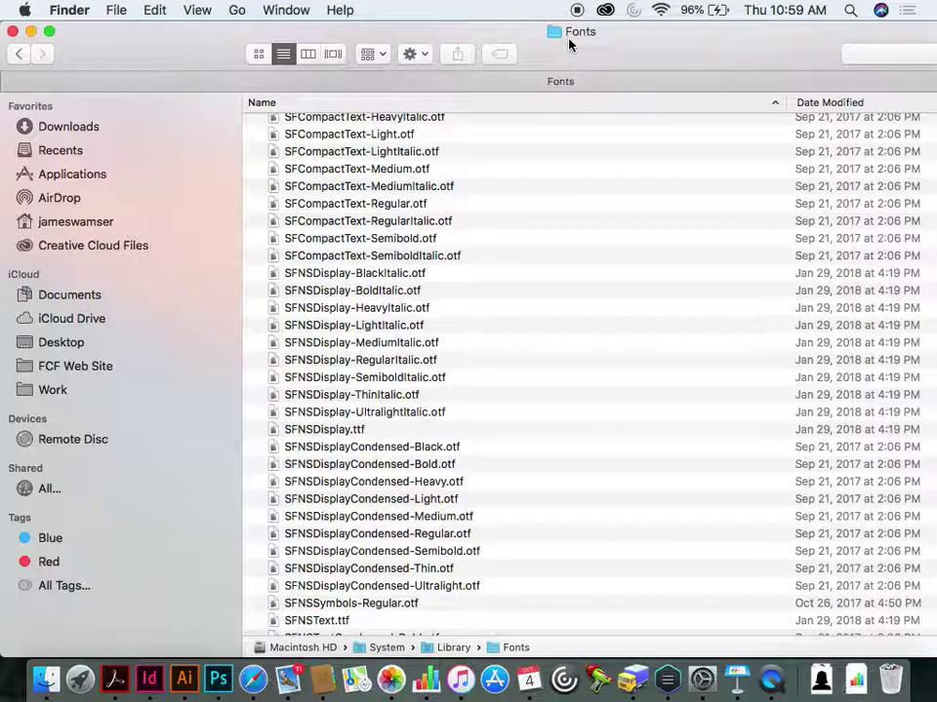
key(super+Tab)
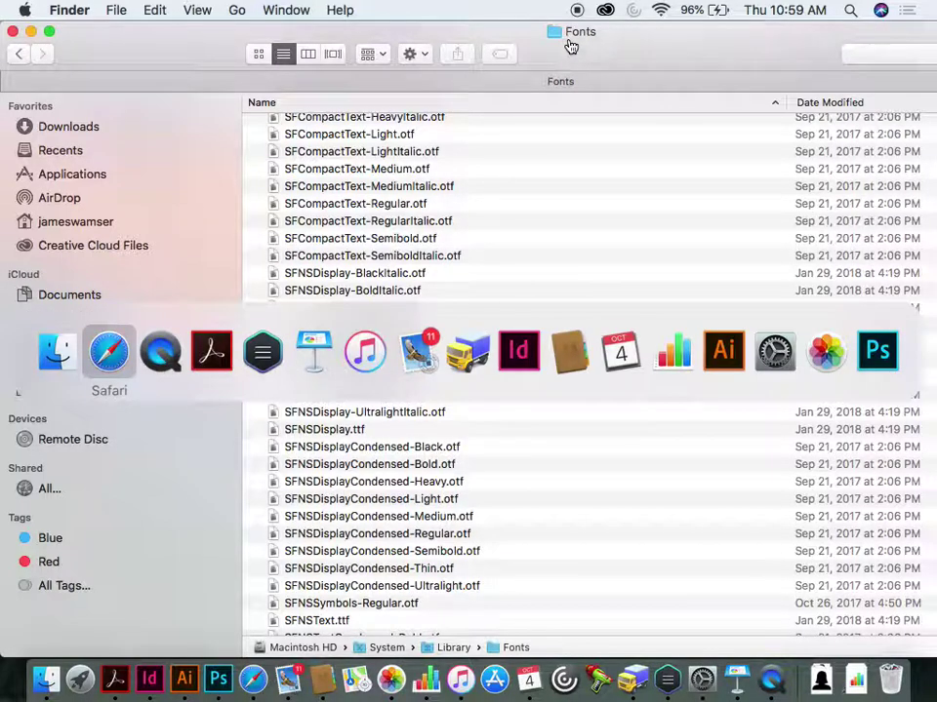
key(super+Tab)
key(super+Tab)
key(super+Tab)
key(super+Tab)
key(super+Tab)
key(super+Tab)
key(super+Tab)
key(super+Tab)
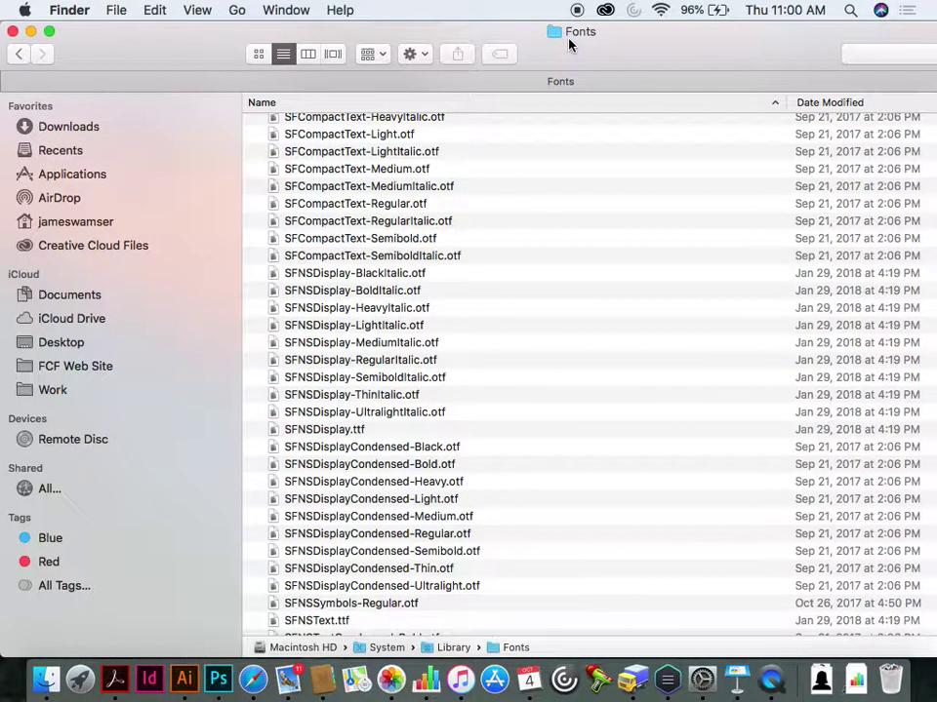
Step: Leave Finder, launch Adobe InDesign CC 2018 and ignore the unexpected-quit report
key(super+Tab)
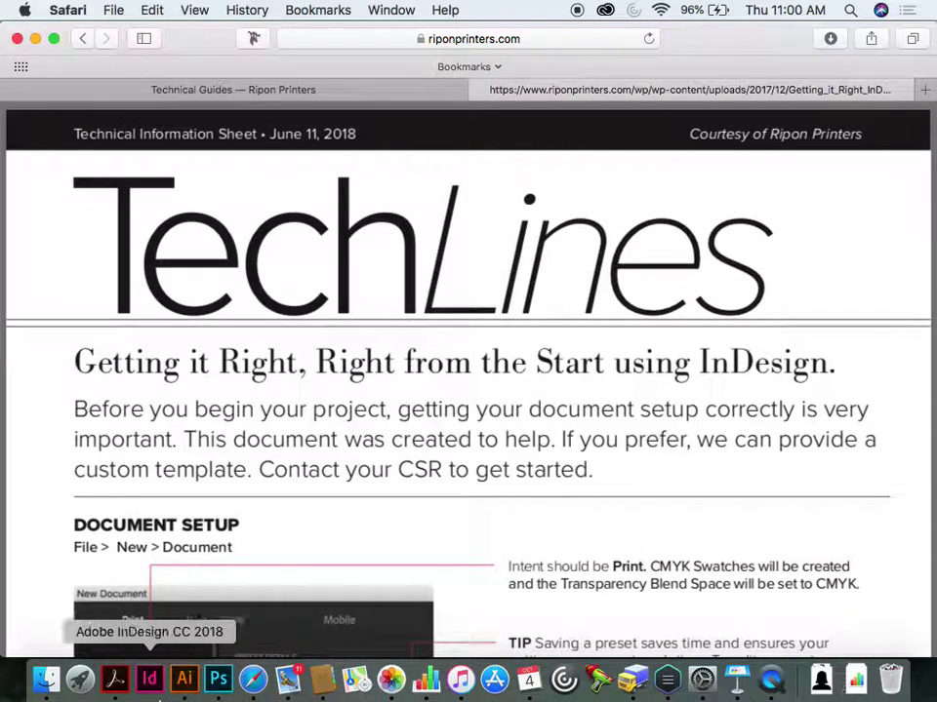
click(151, 683)
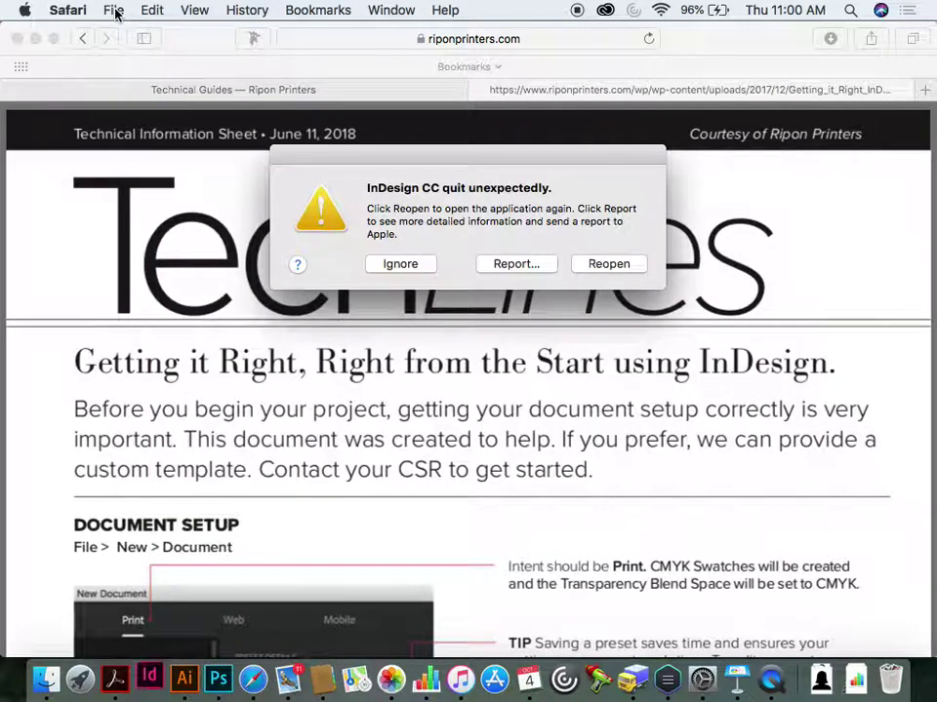
click(415, 262)
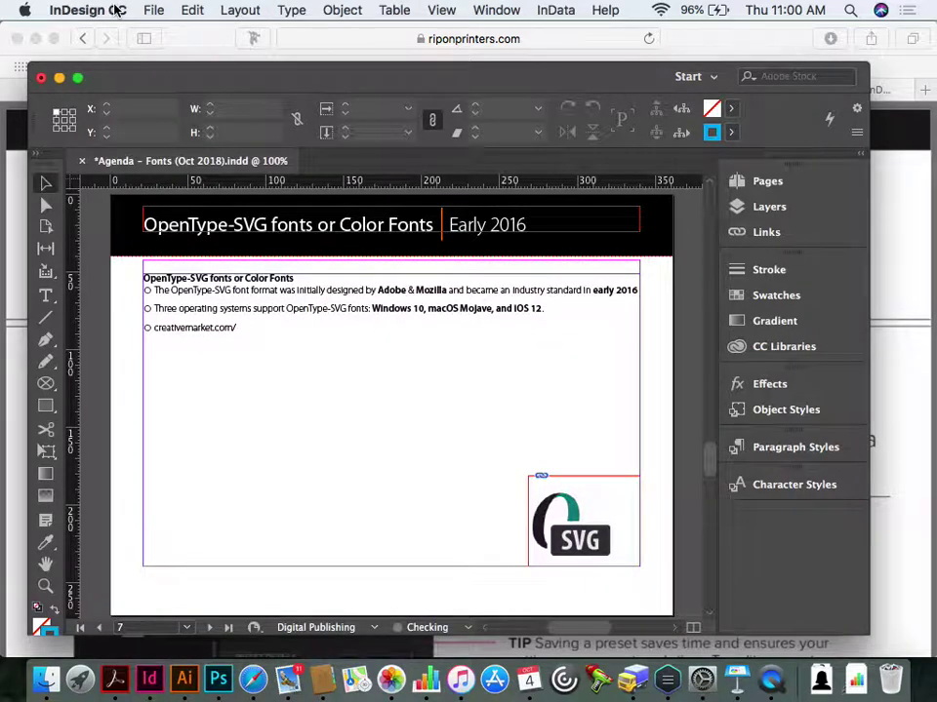
click(115, 10)
click(119, 9)
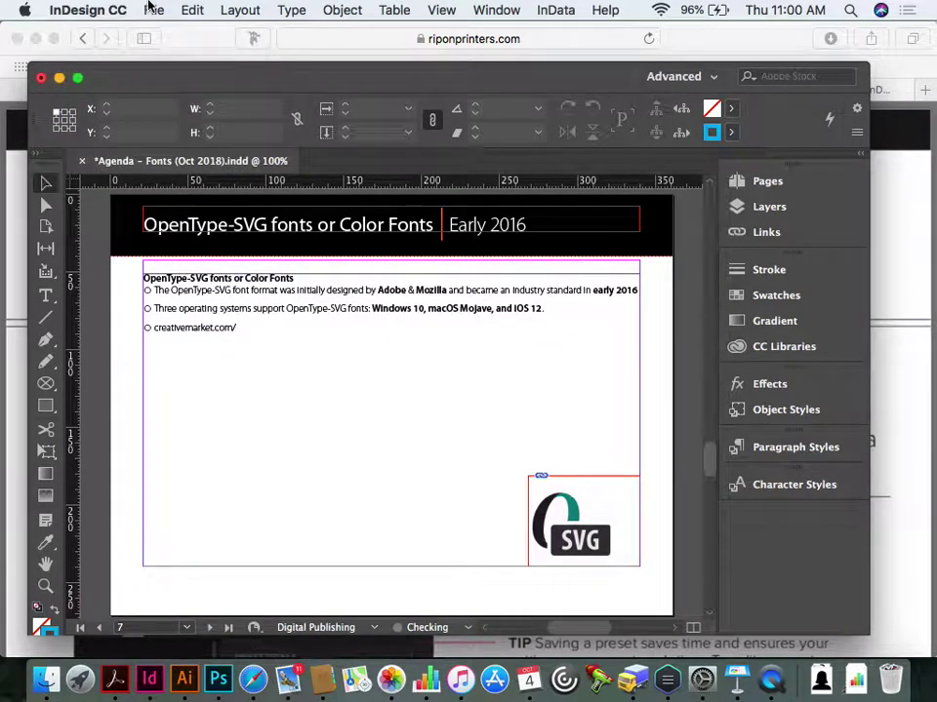
Step: Create a new document from the recent Custom 8.5 x 11 in preset
click(151, 9)
mouse_move(283, 33)
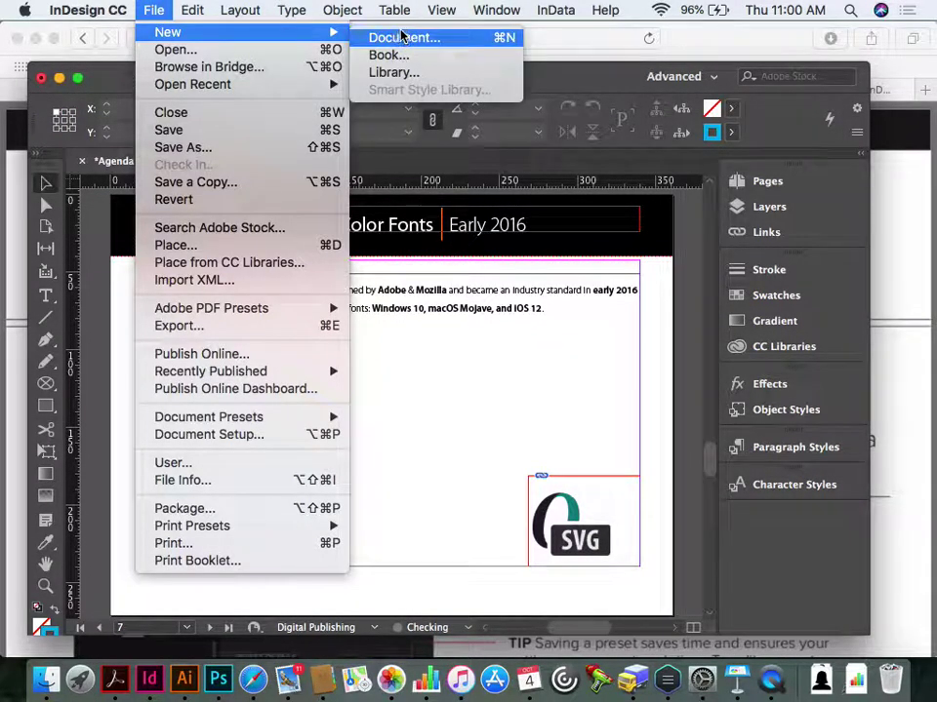
click(401, 37)
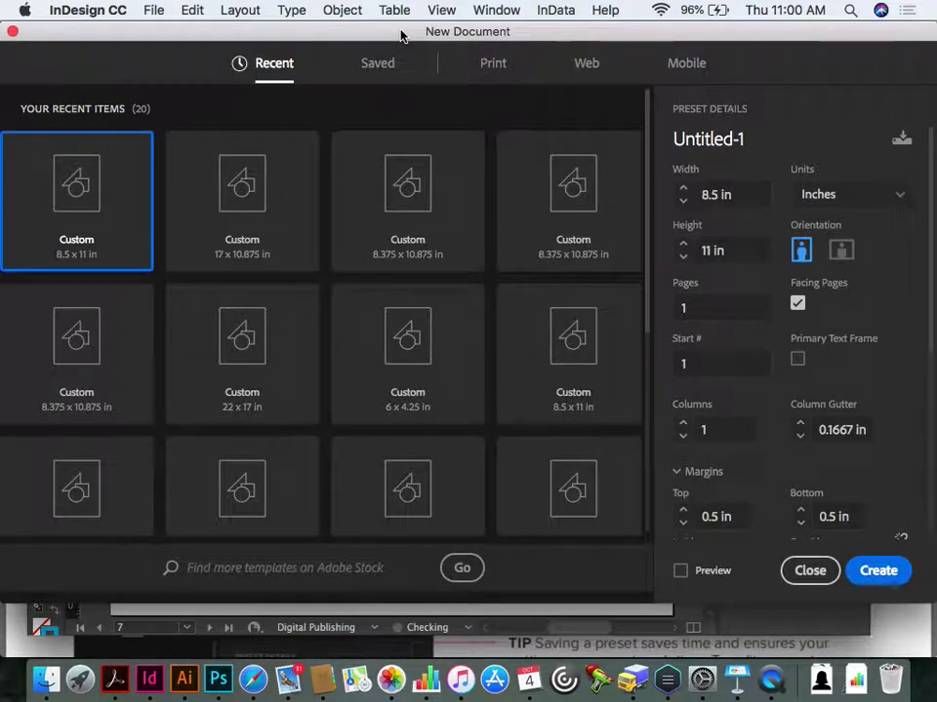
double_click(141, 234)
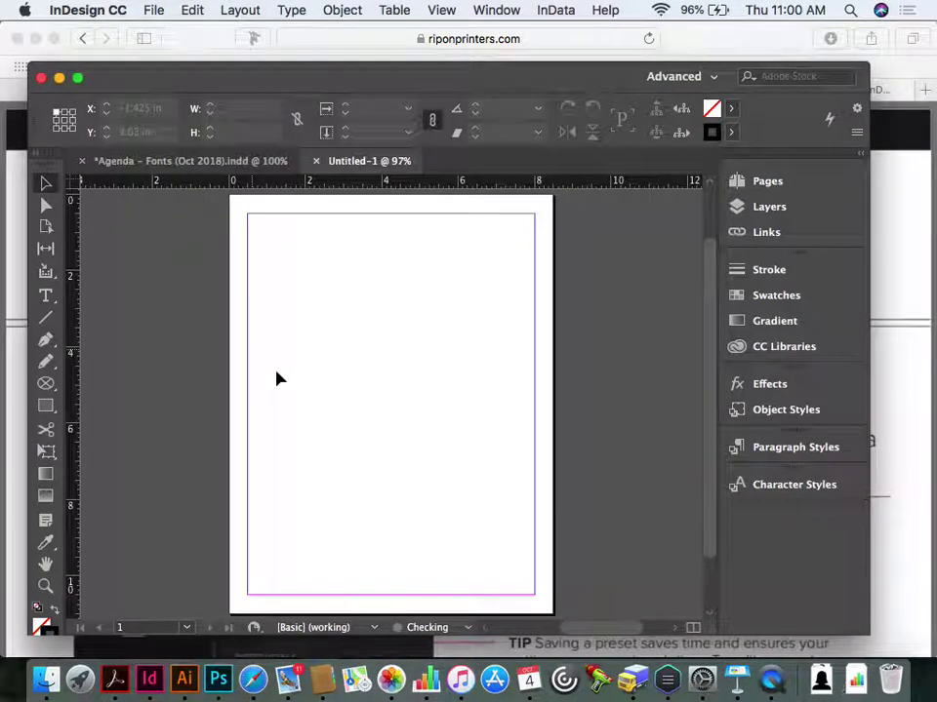
click(44, 588)
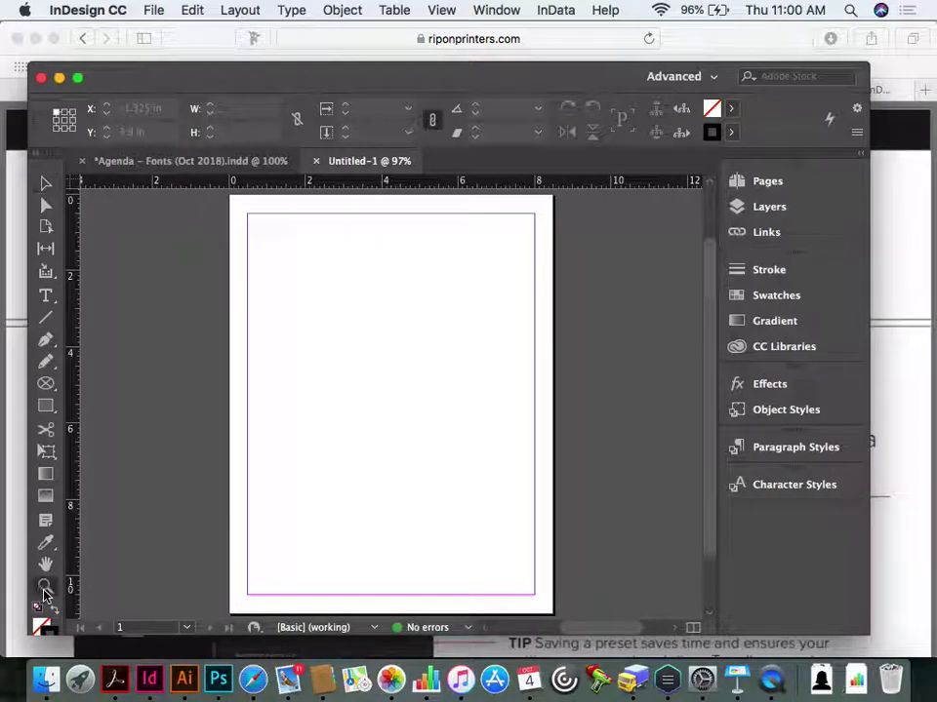
drag(246, 211, 550, 300)
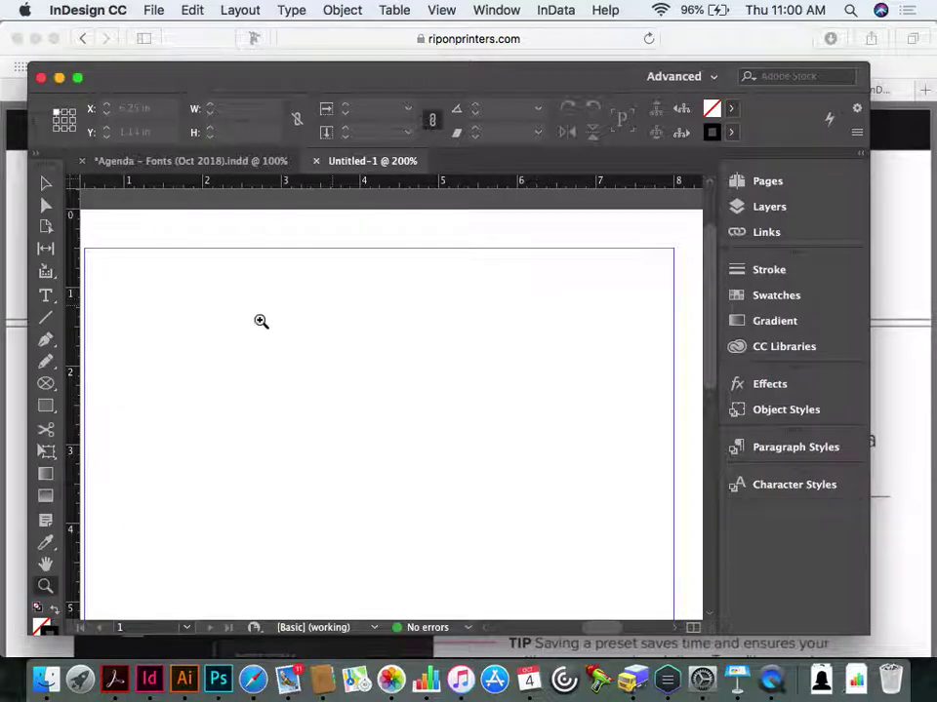
Step: Draw a text frame about 4.1 in wide and 2.6 in tall near the page's upper margin and enter "Fall" in it
click(45, 295)
drag(221, 268, 546, 473)
text(F)
key(BackSpace)
text(Fall)
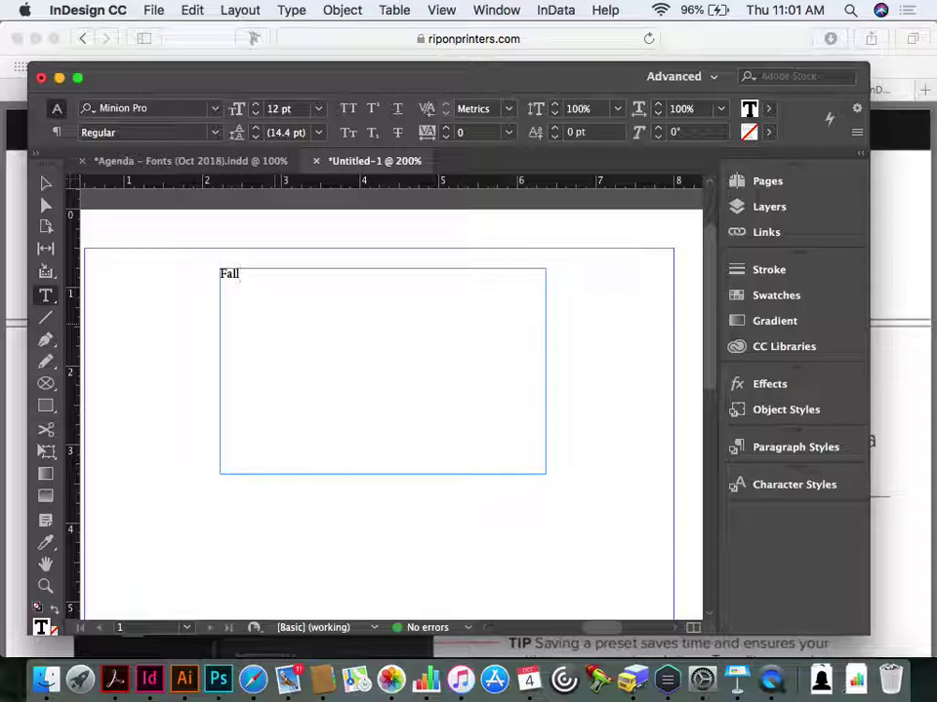
Step: Select all the text in the frame and set its font to Iowan Old Style
key(super+a)
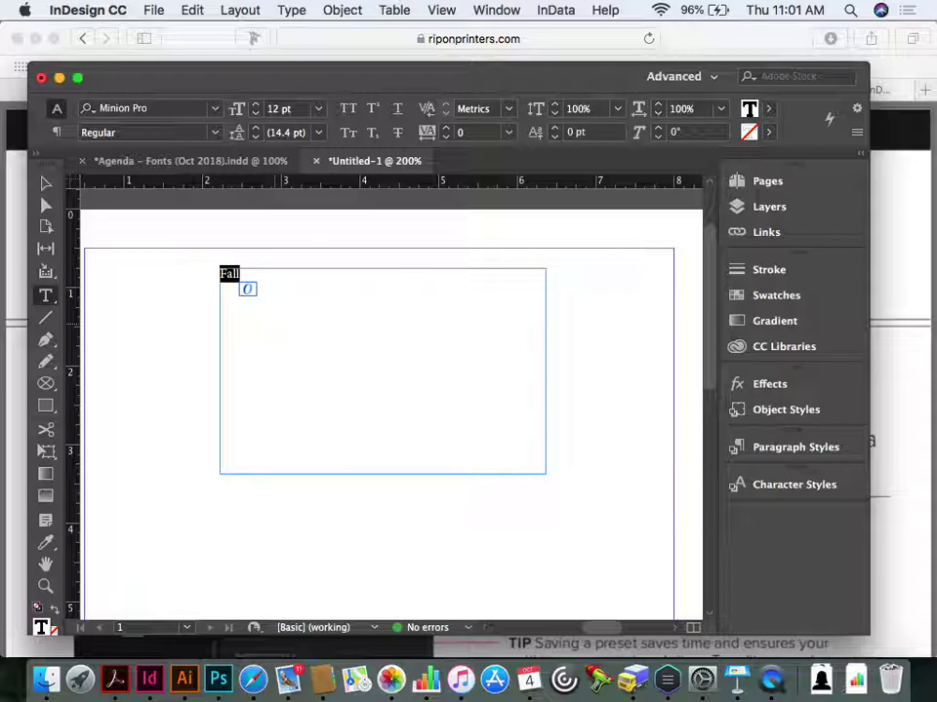
click(214, 108)
scroll(197, 249, down, 5)
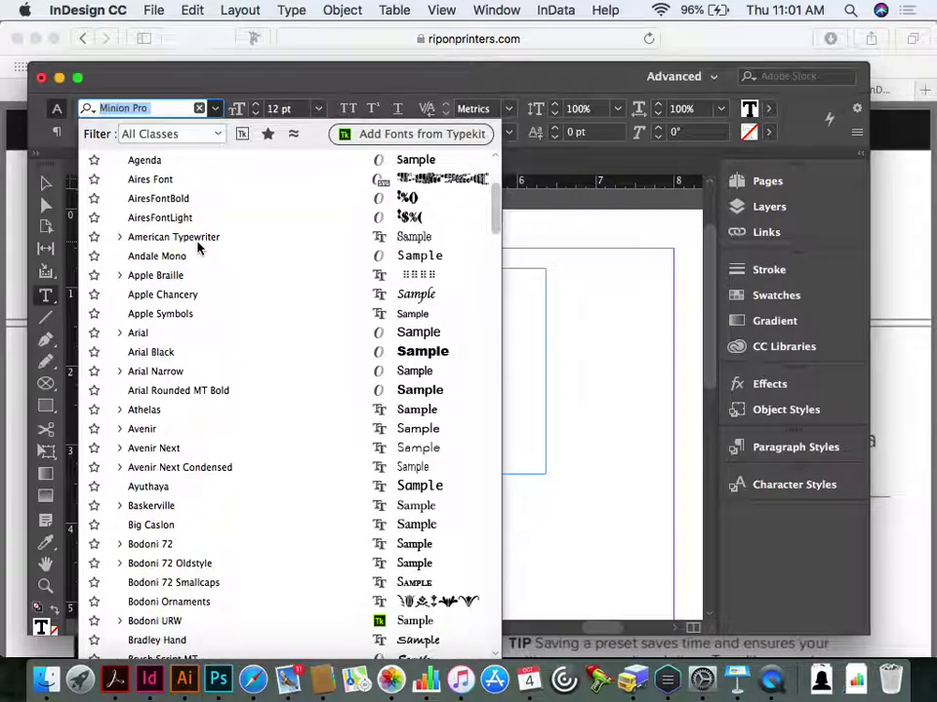
scroll(206, 378, down, 5)
scroll(207, 379, down, 5)
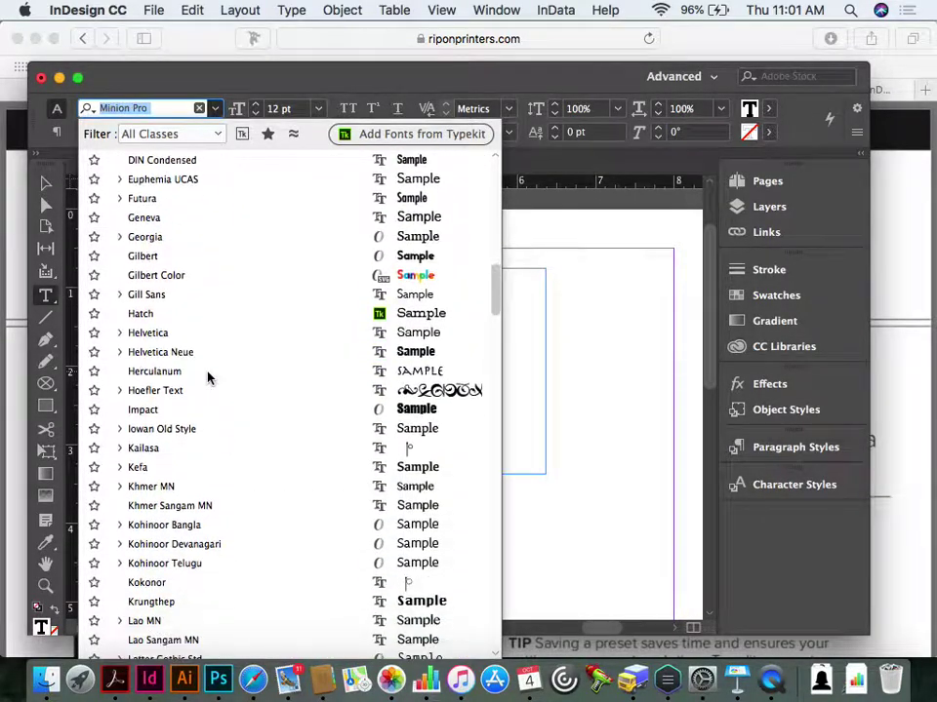
click(208, 430)
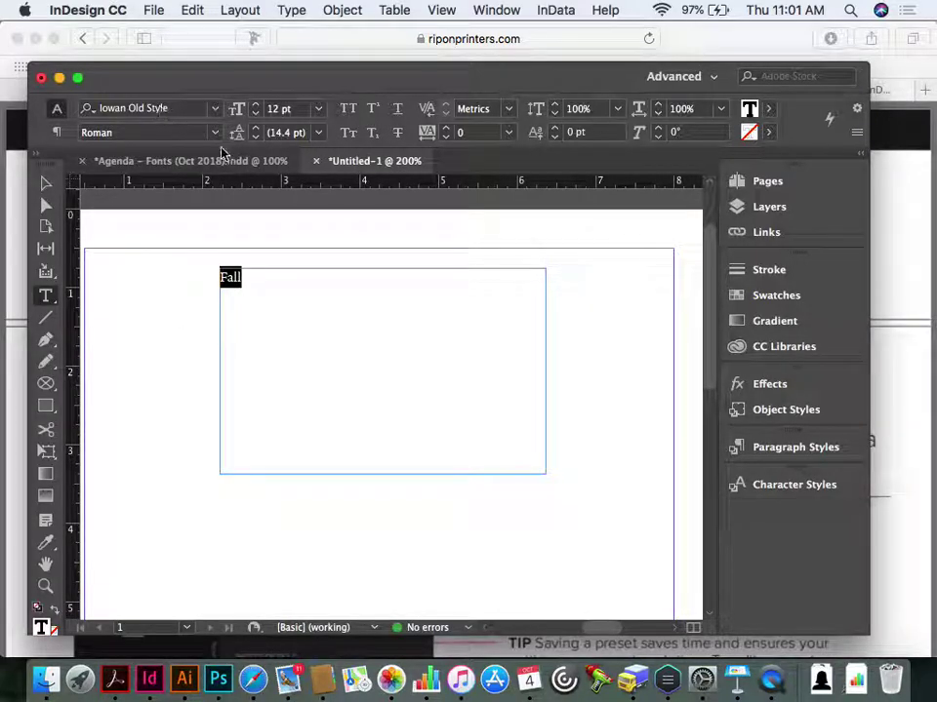
Step: Open Find Font, select Iowan Old Style Roman and reveal its font file in Finder
click(288, 10)
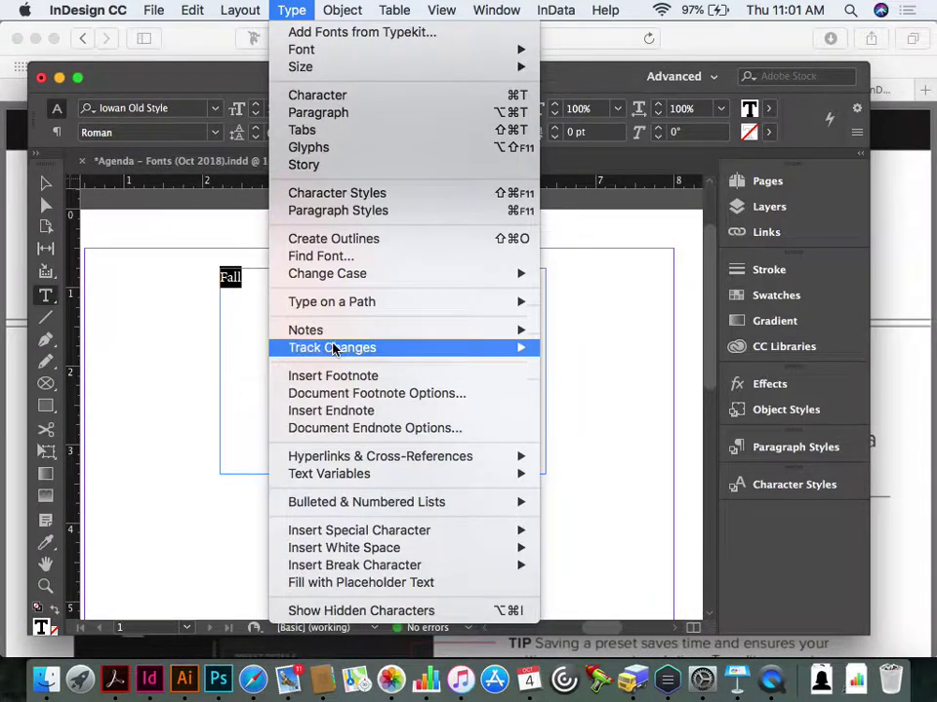
click(323, 256)
drag(769, 306, 225, 98)
click(231, 175)
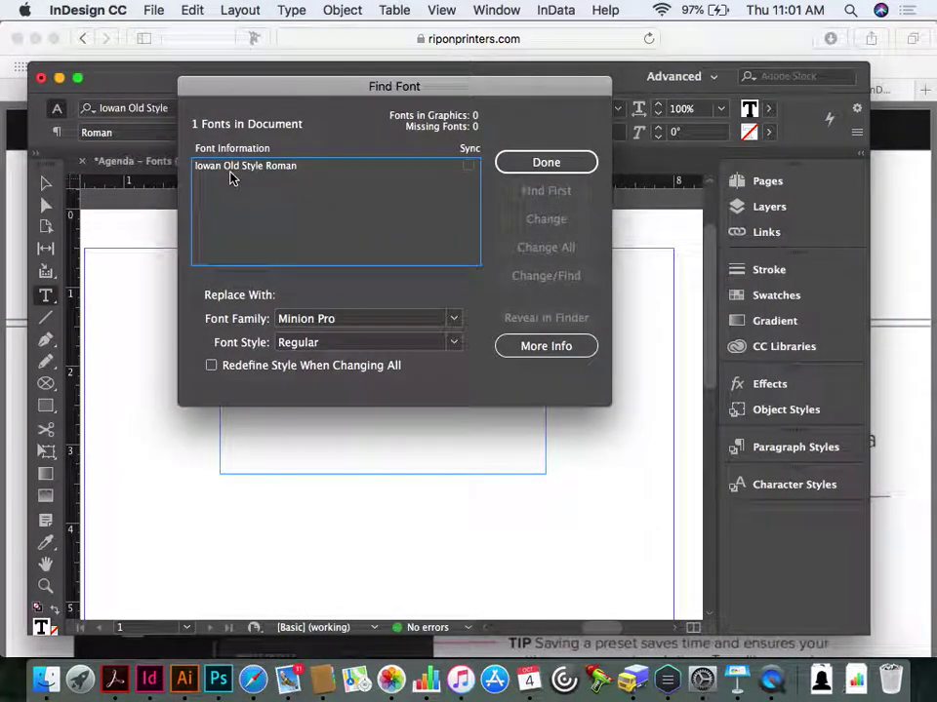
click(232, 167)
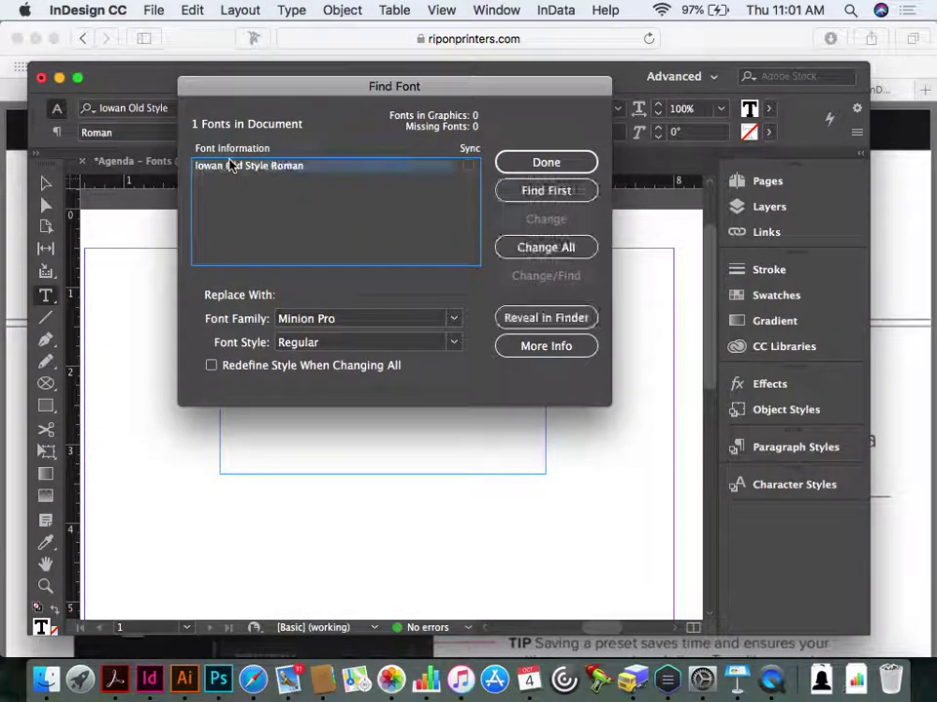
click(527, 319)
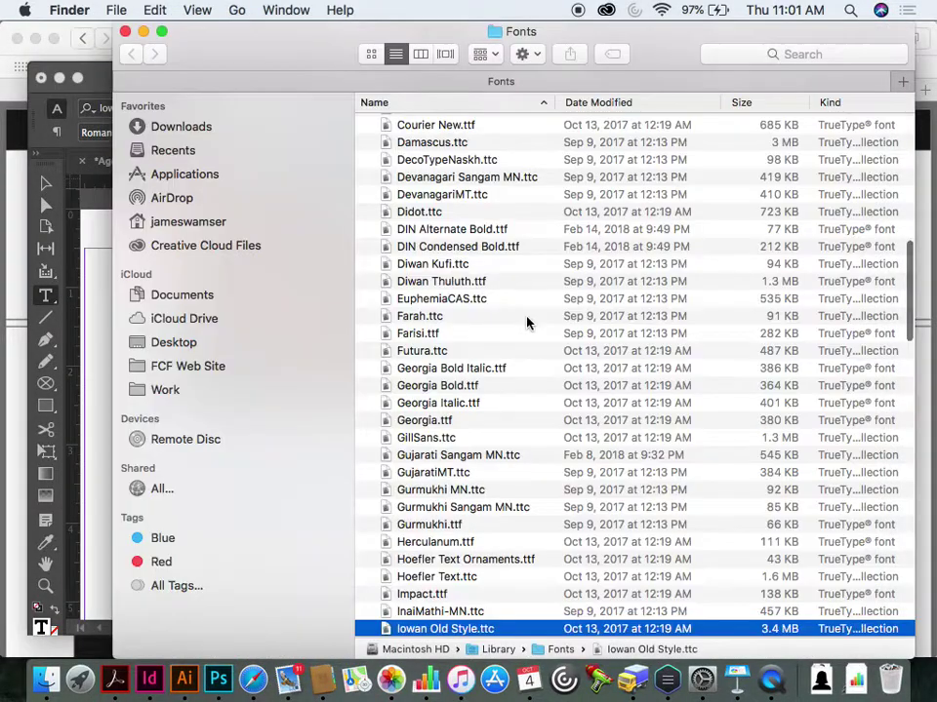
Step: View the folder path enclosing the Fonts folder, switch back to InDesign and close Find Font
super+click(531, 37)
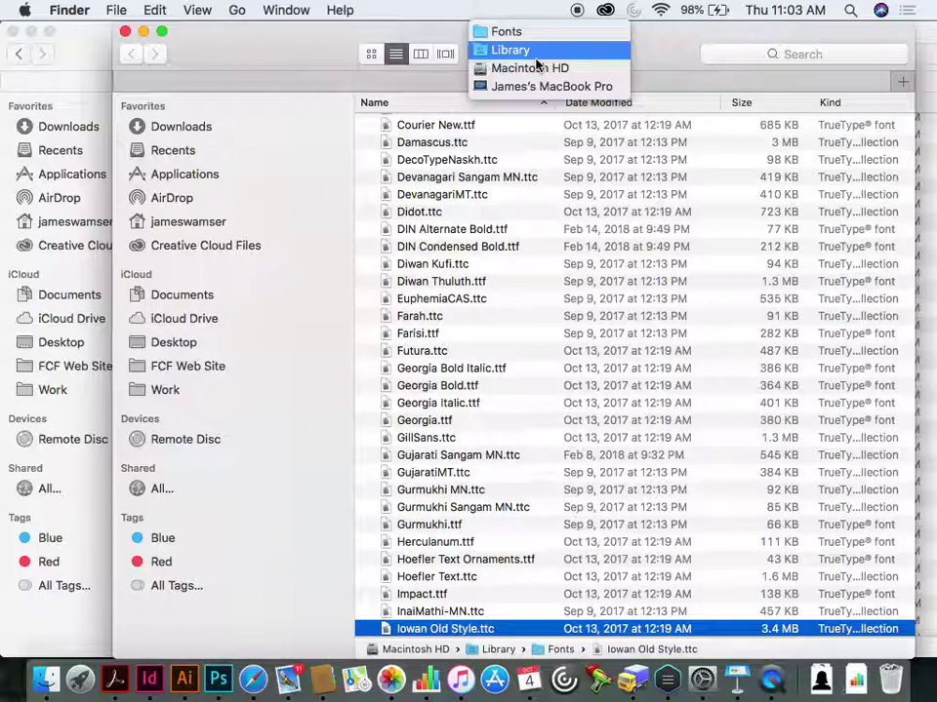
key(super+Tab)
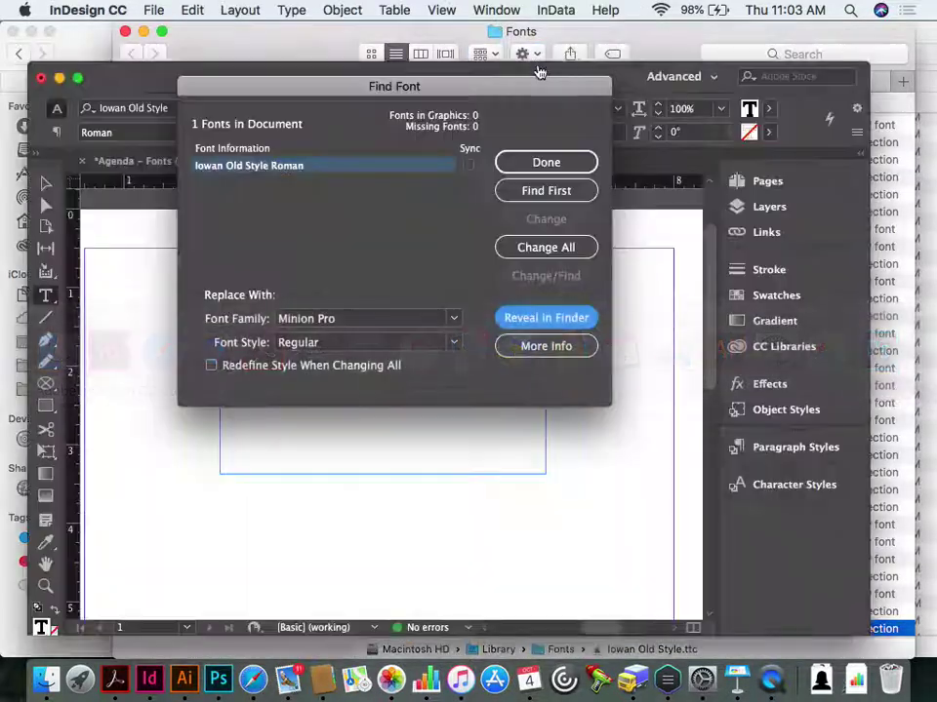
click(543, 164)
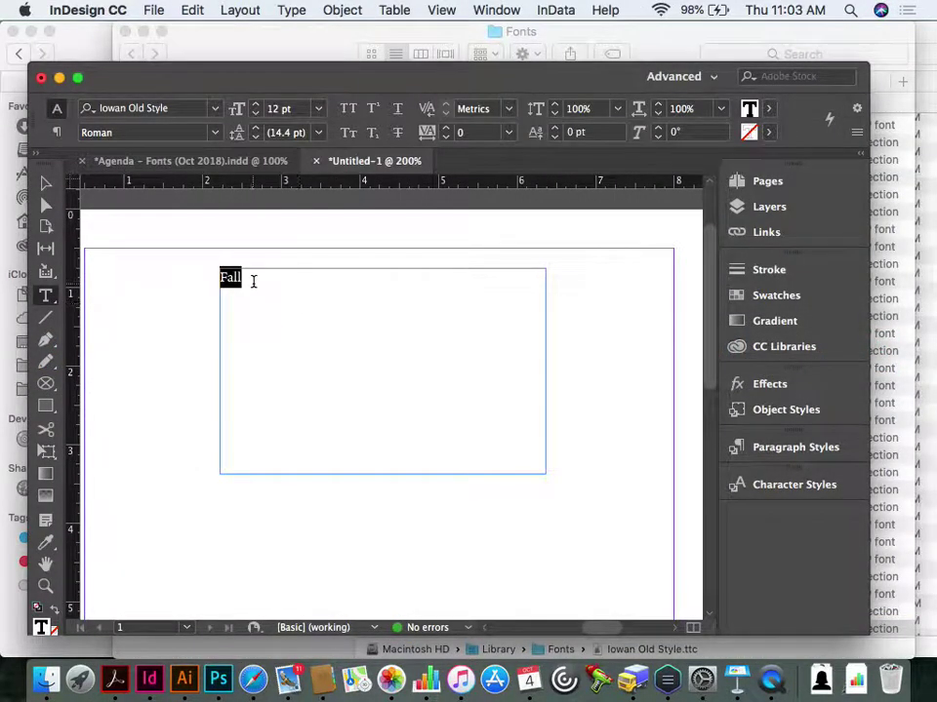
Step: Search the fonts for "cas" and apply dearJoe 5 CASUAL trial to the selected word
click(185, 109)
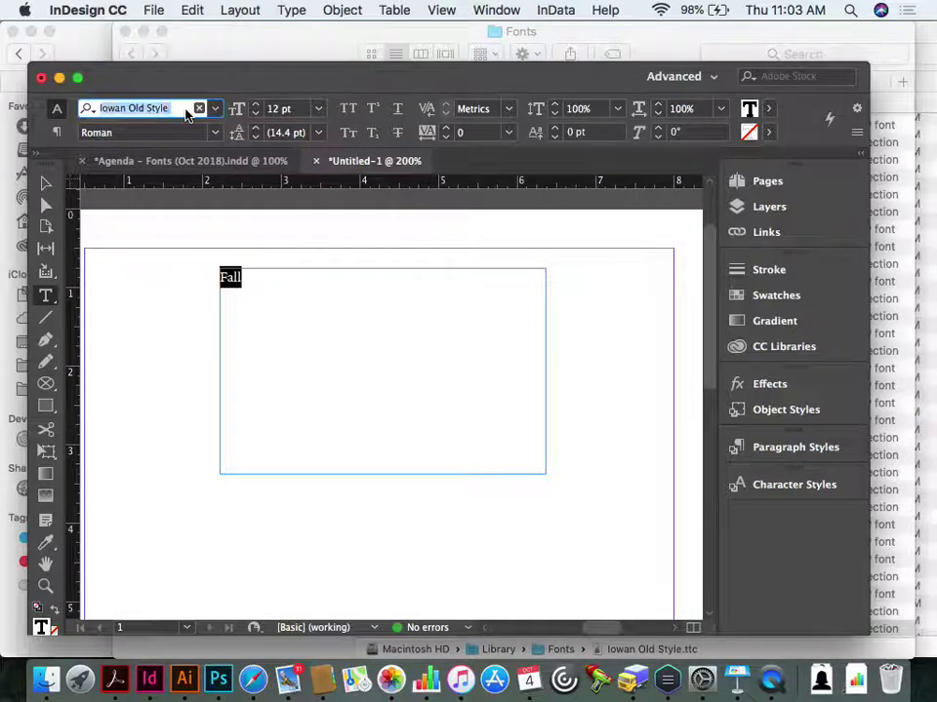
text(cas)
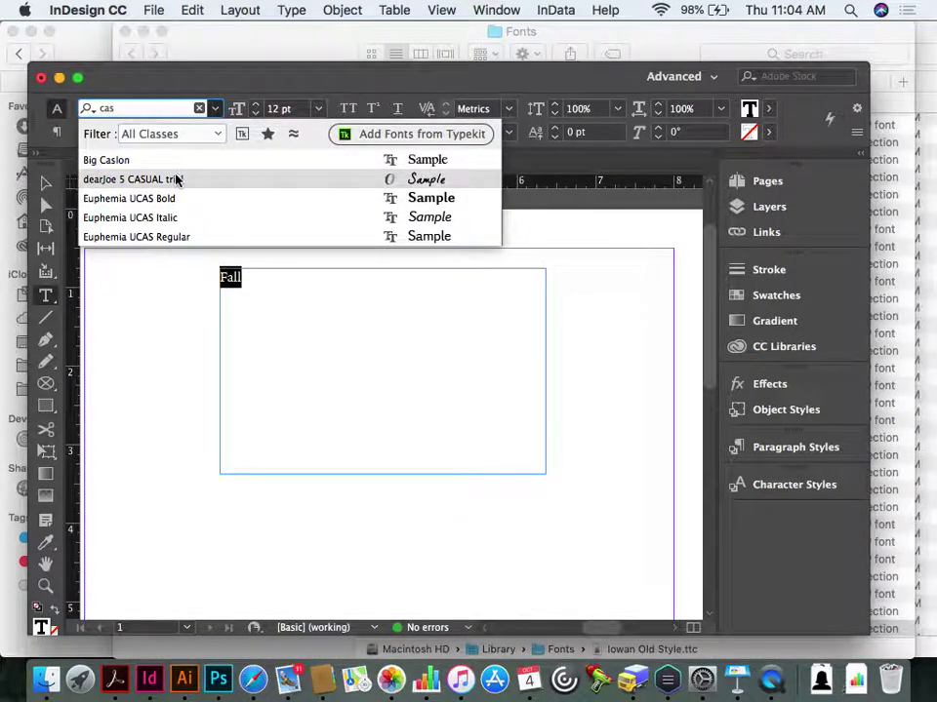
click(177, 179)
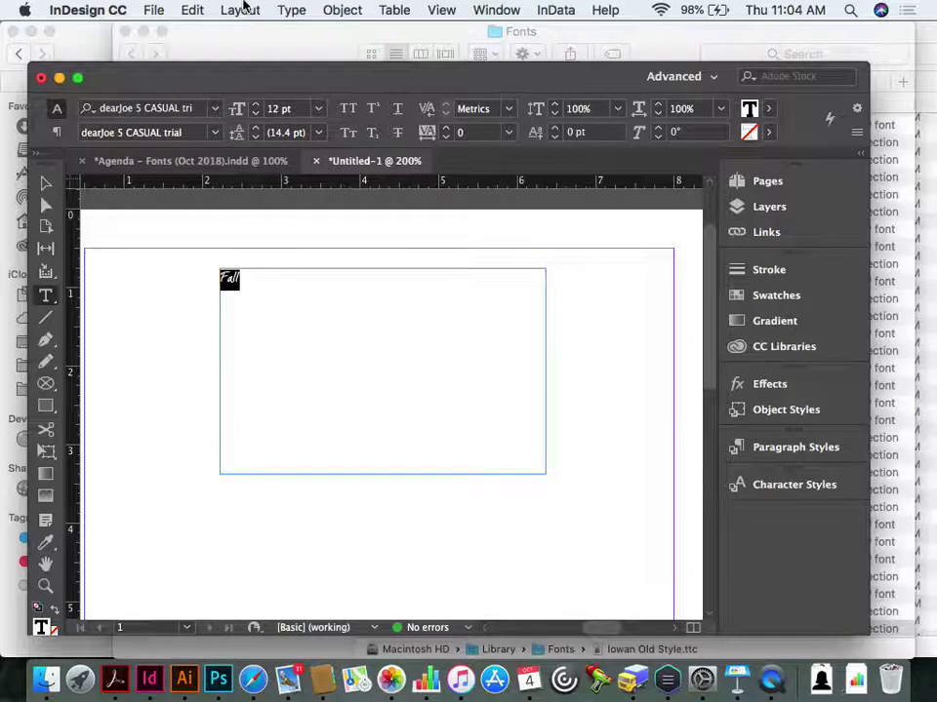
Step: Open Find Font, select dearJoe 5 CASUAL trial and examine its detailed information, including embedding restrictions and file path
click(286, 9)
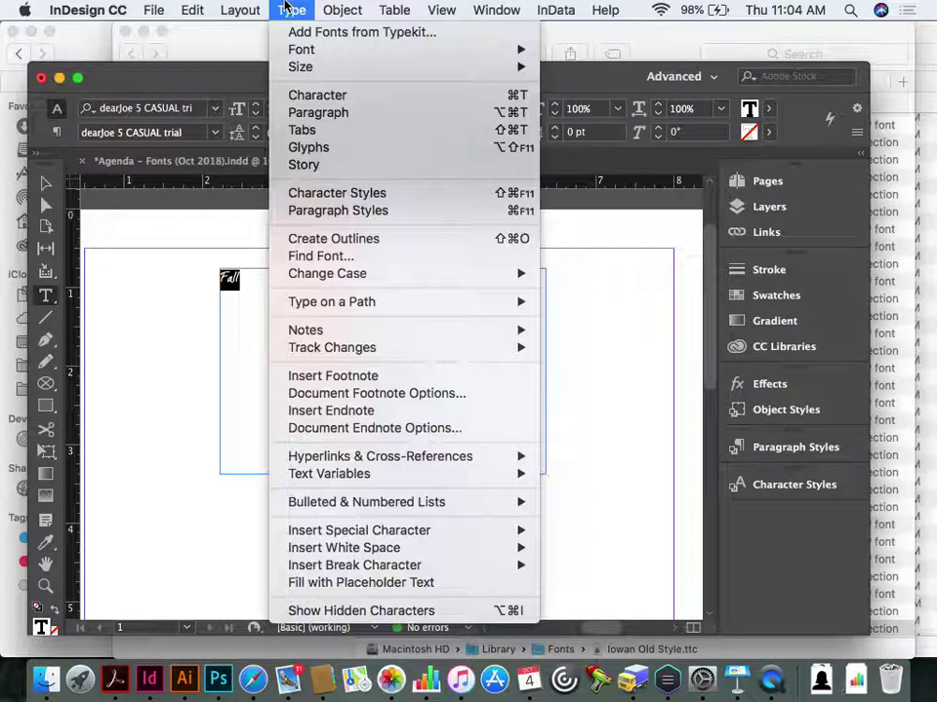
click(308, 255)
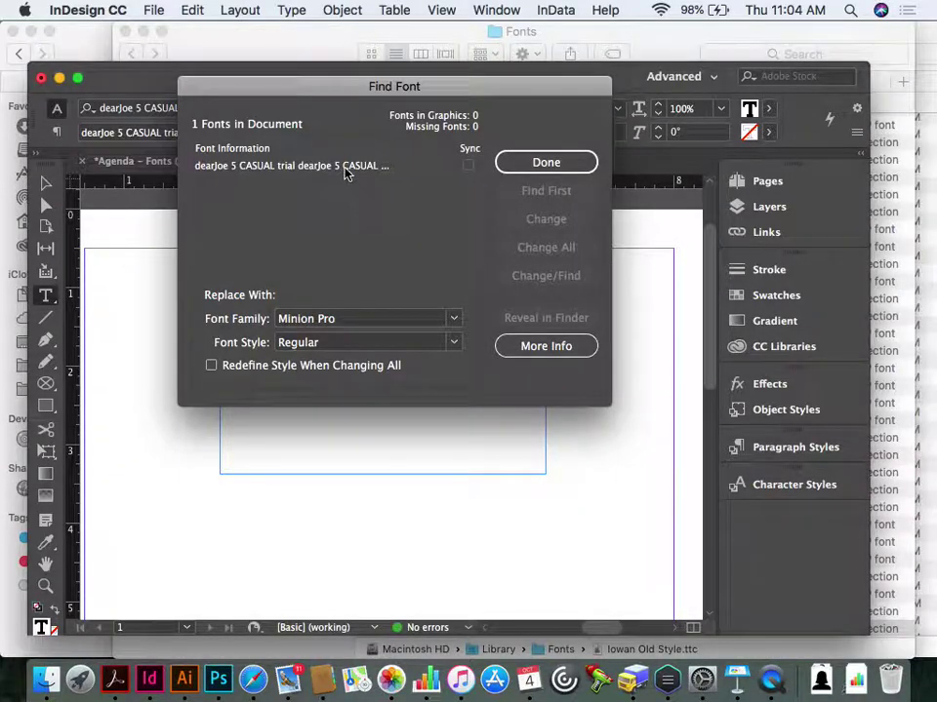
click(346, 168)
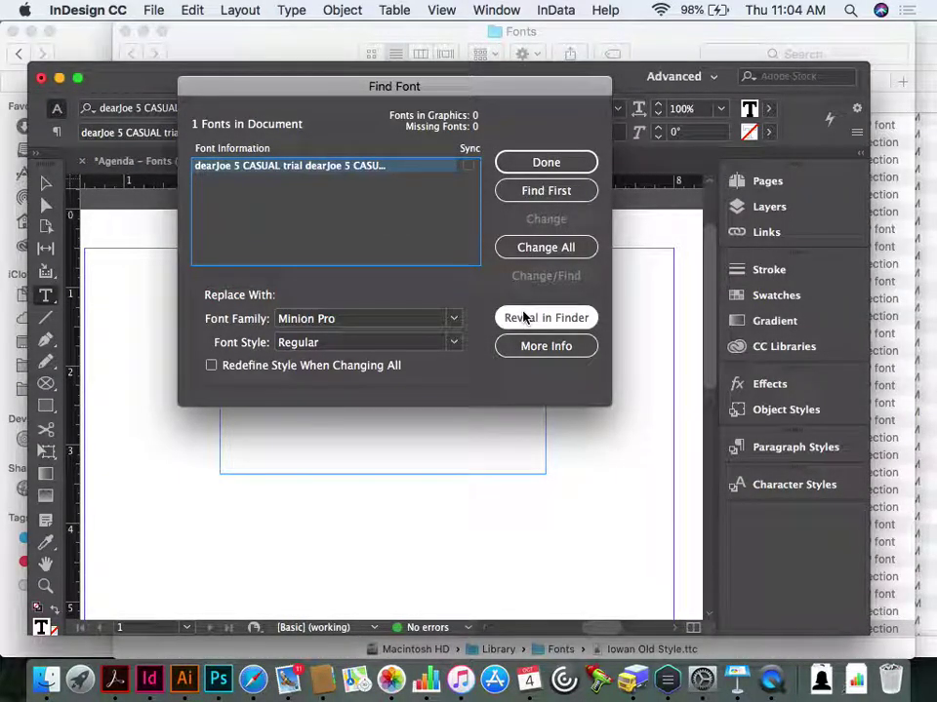
click(542, 347)
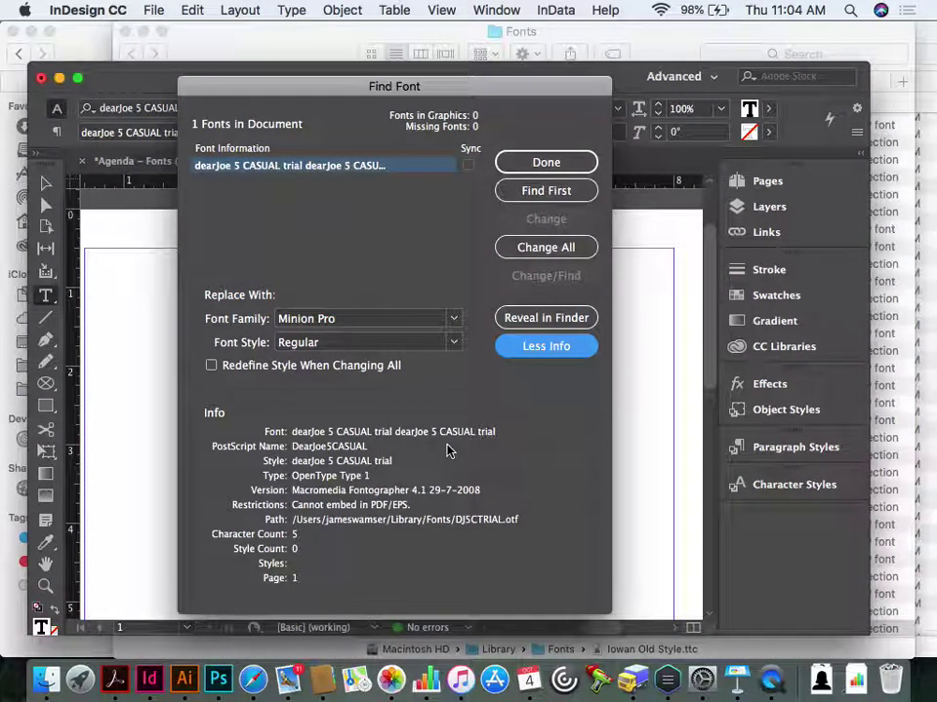
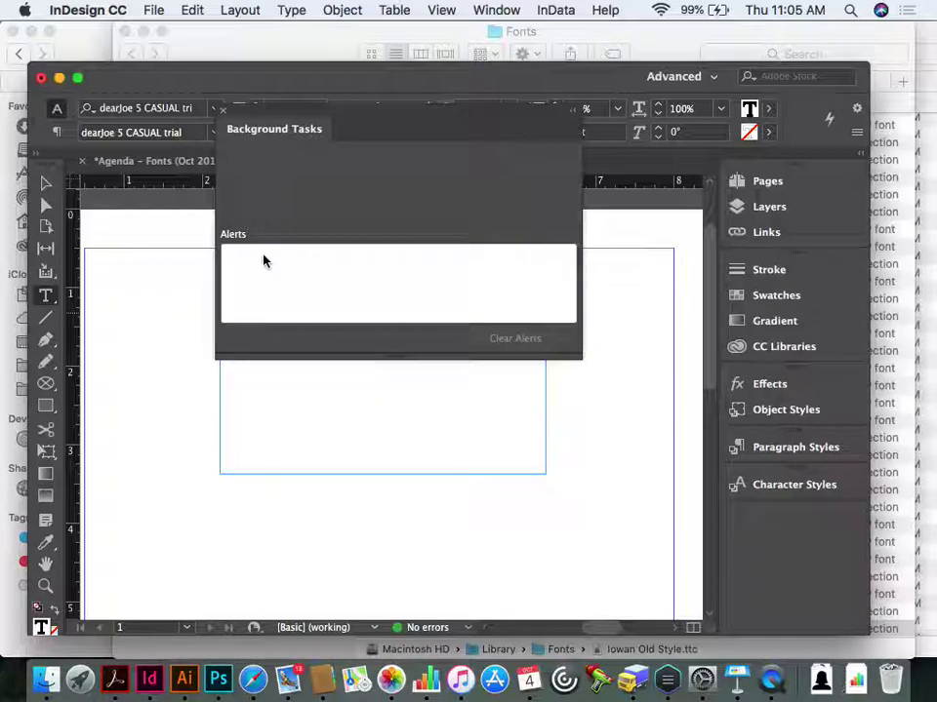
Step: Export the document to the Desktop as the print PDF Untitled-1 using the Rippn PDF Preset
key(super+e)
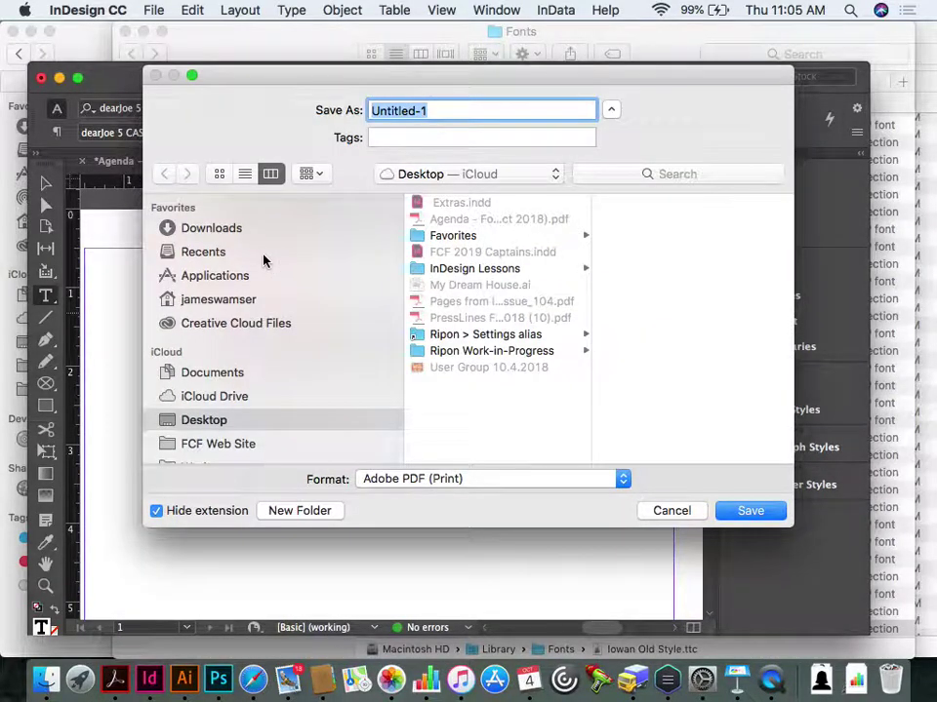
click(746, 510)
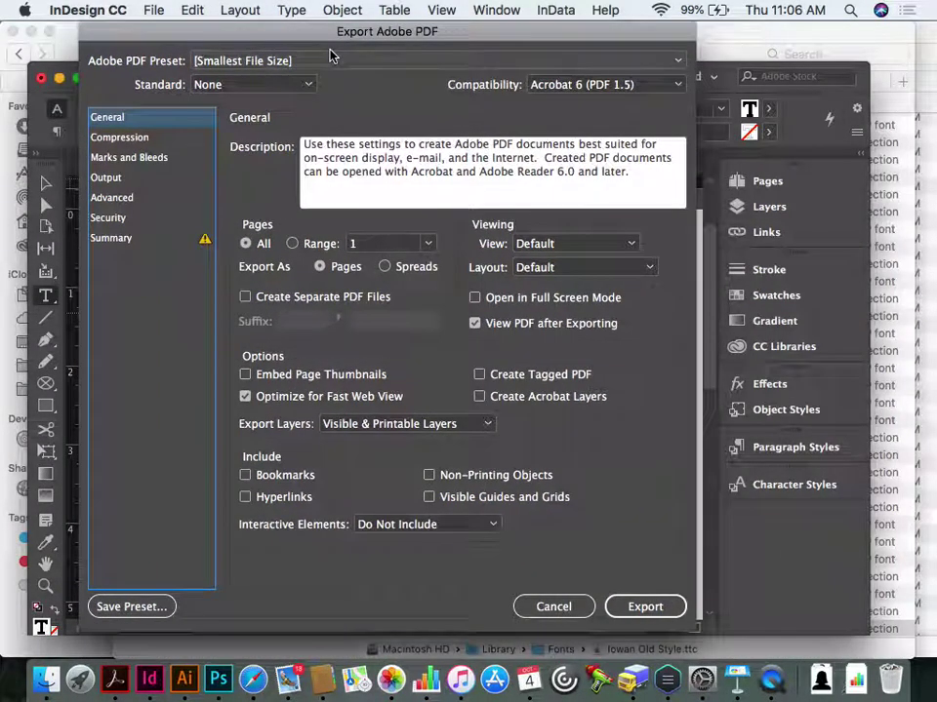
click(337, 61)
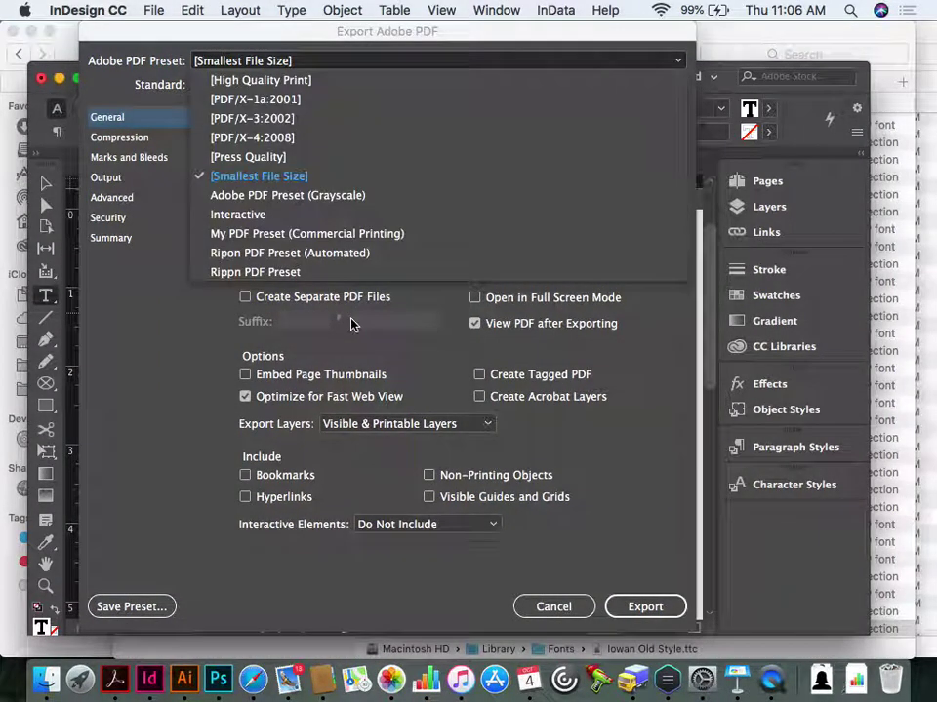
click(338, 270)
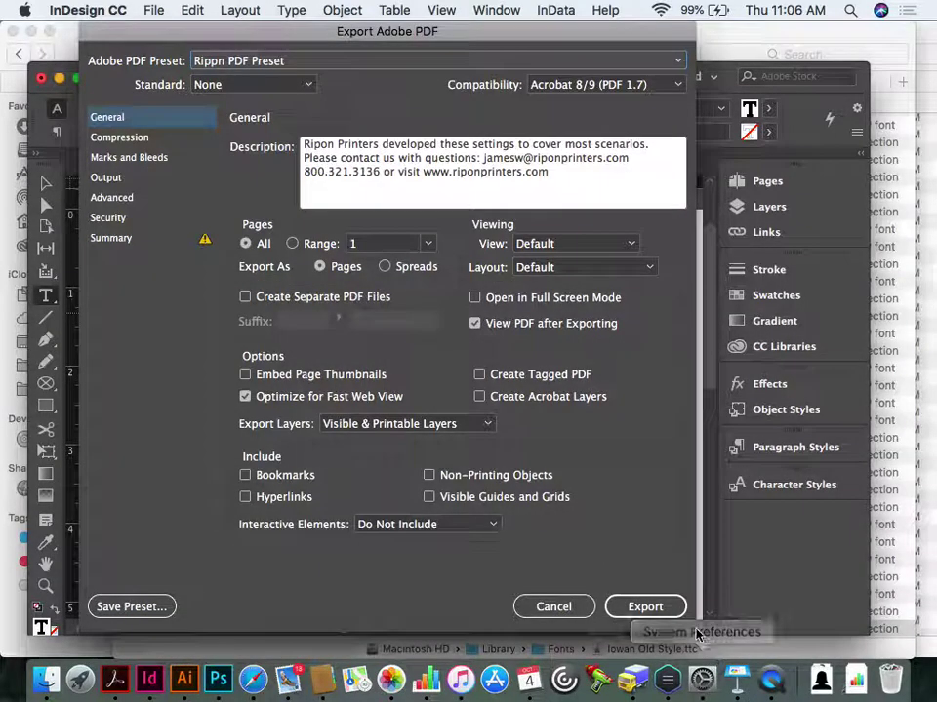
click(645, 607)
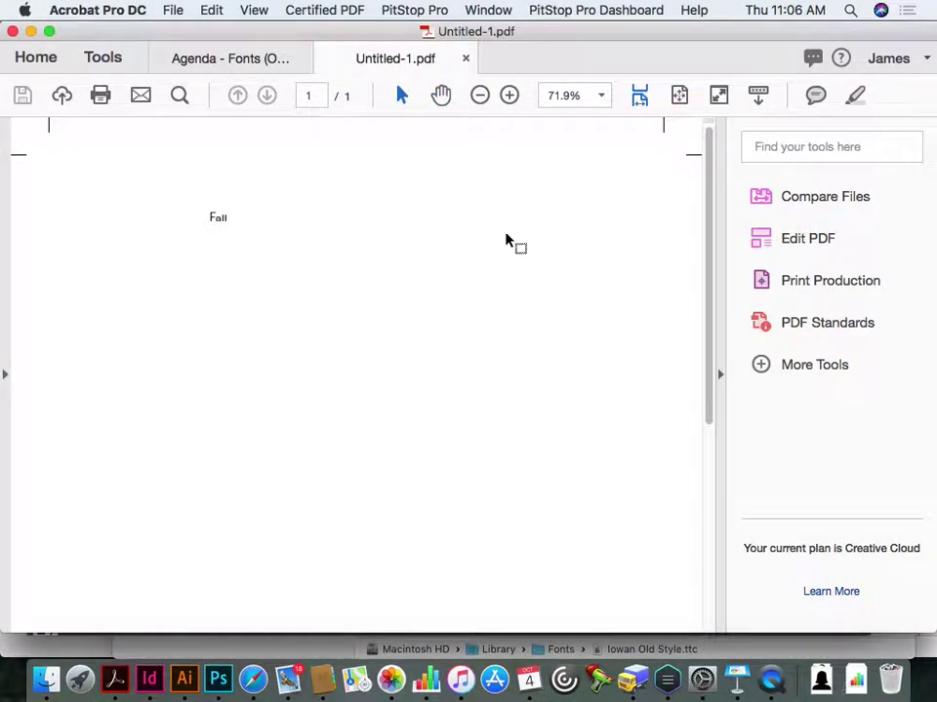
Step: Switch back to InDesign and read the alert for the Untitled-1.pdf export in Background Tasks
click(148, 680)
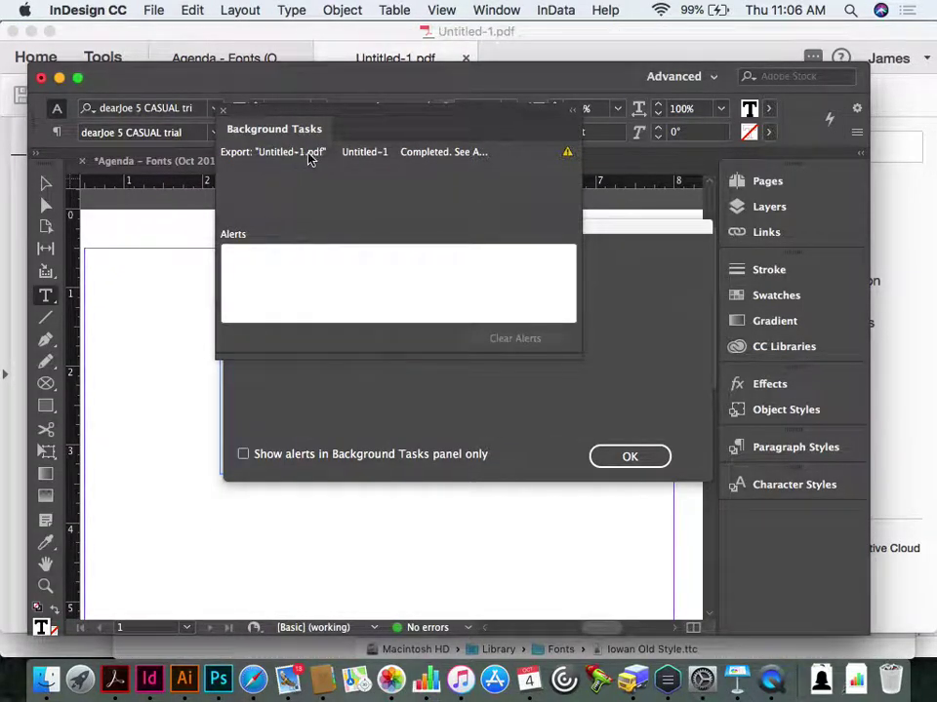
click(509, 153)
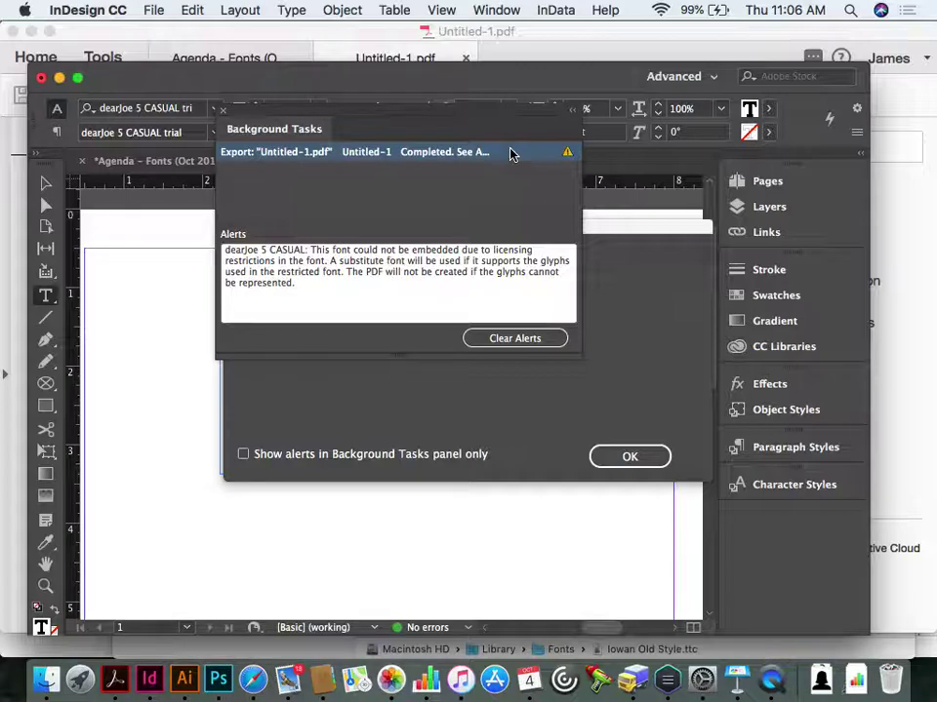
Step: Switch to Acrobat Pro DC and examine the fonts used in Untitled-1.pdf in its document properties
key(super+Tab)
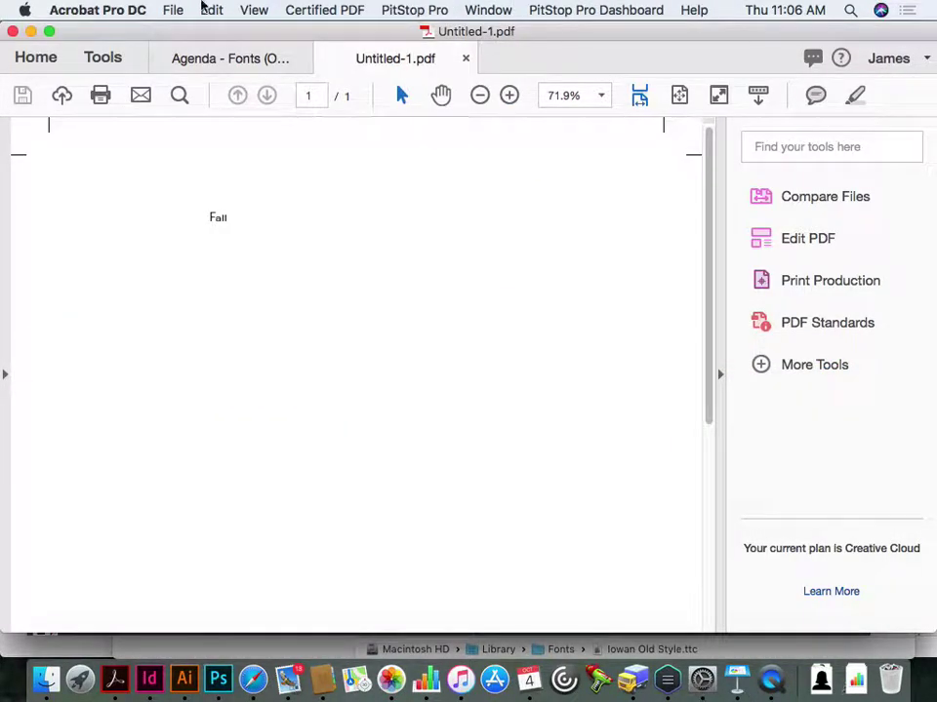
click(176, 8)
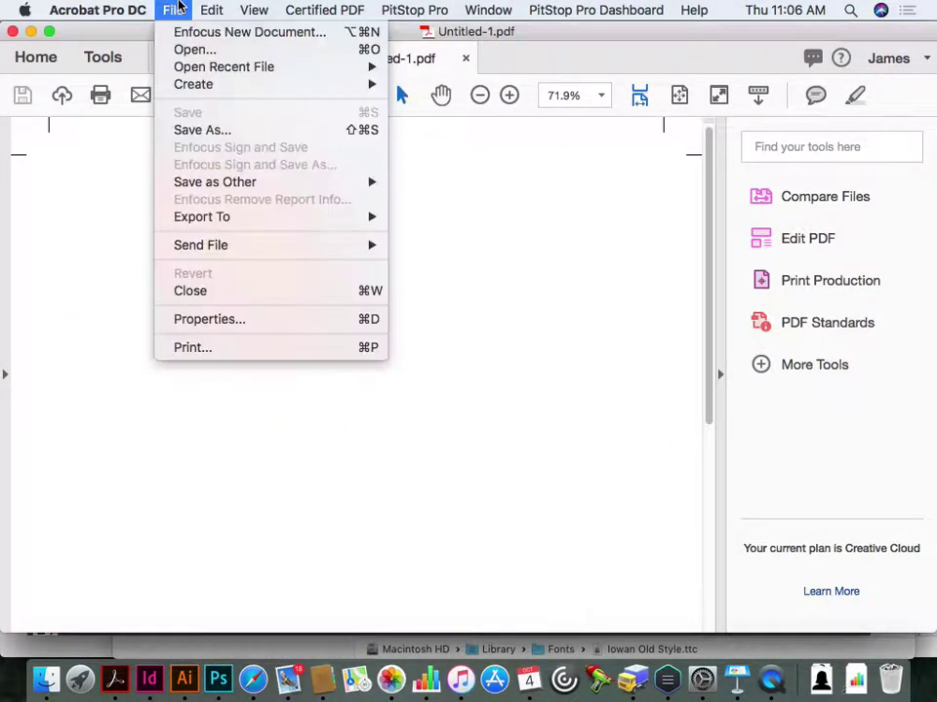
click(288, 318)
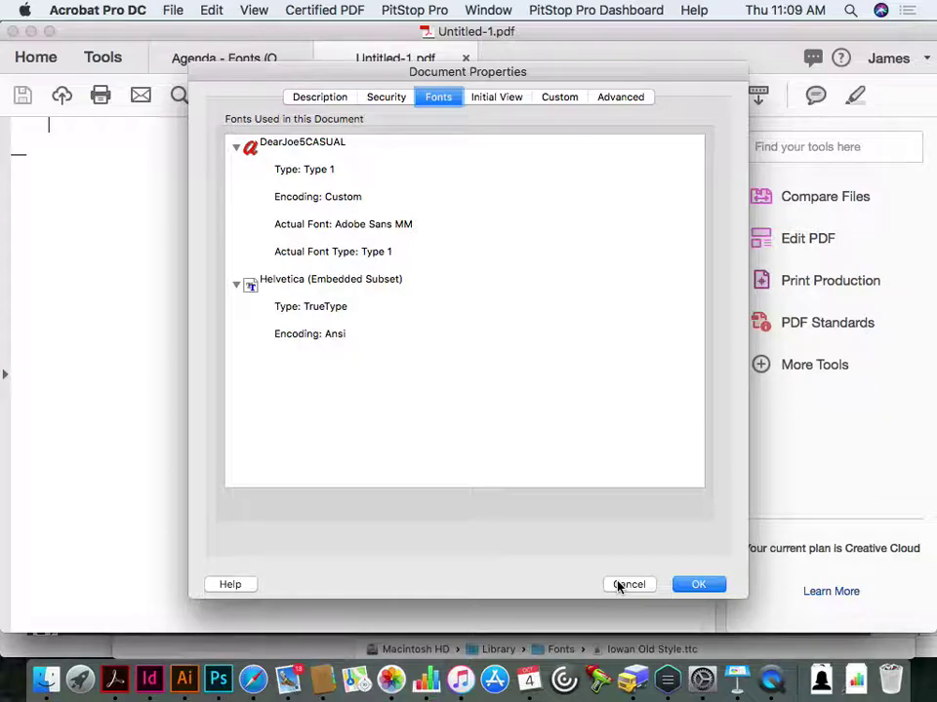
click(695, 587)
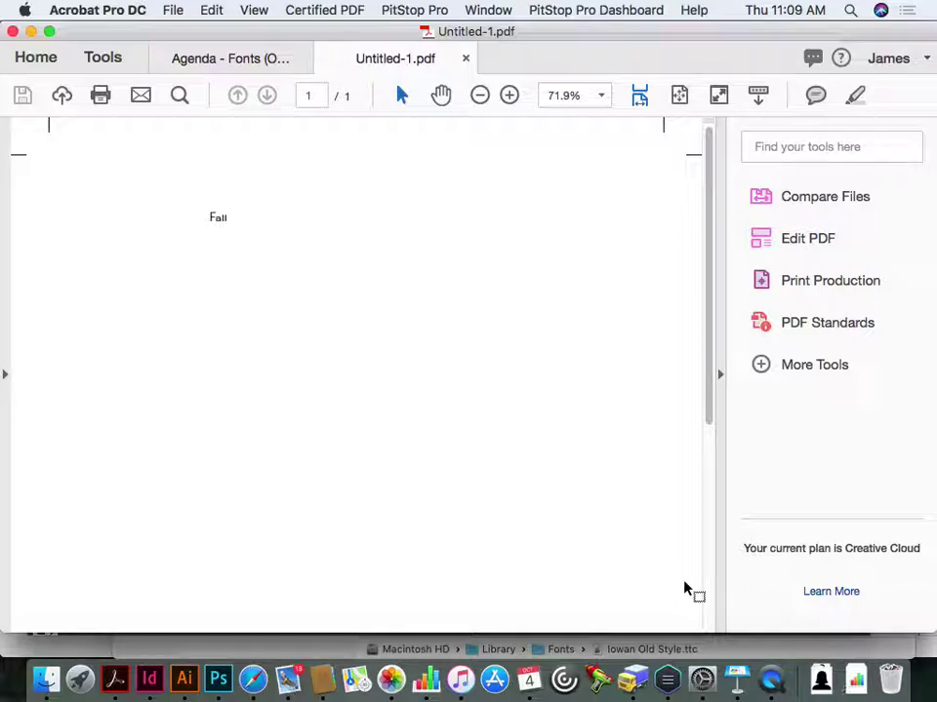
Step: Return to InDesign, clear the export alerts and close Background Tasks
key(super+Tab)
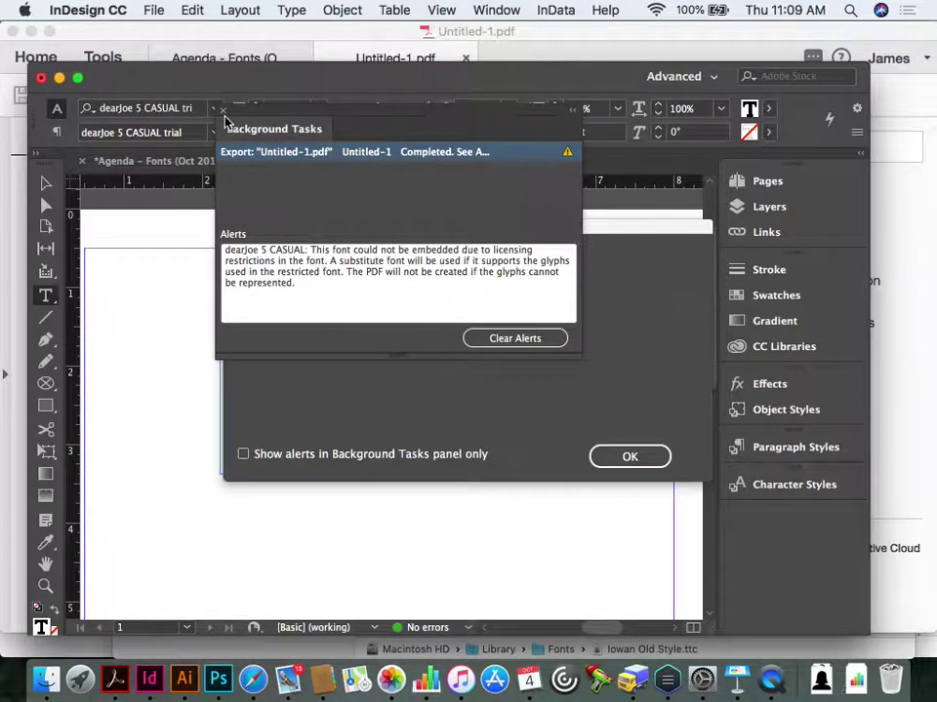
click(520, 342)
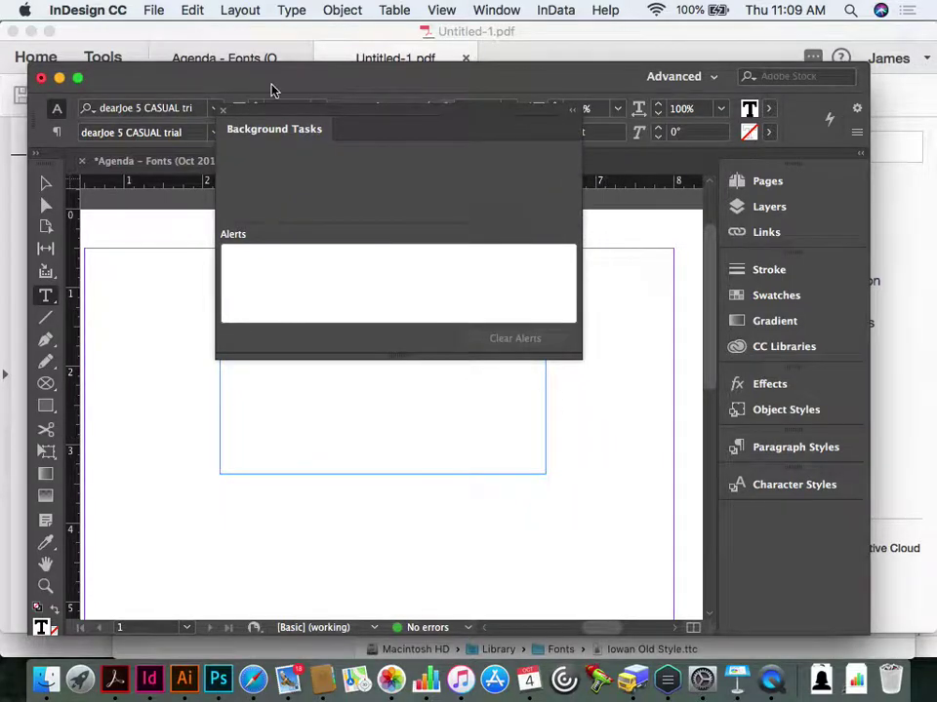
click(222, 110)
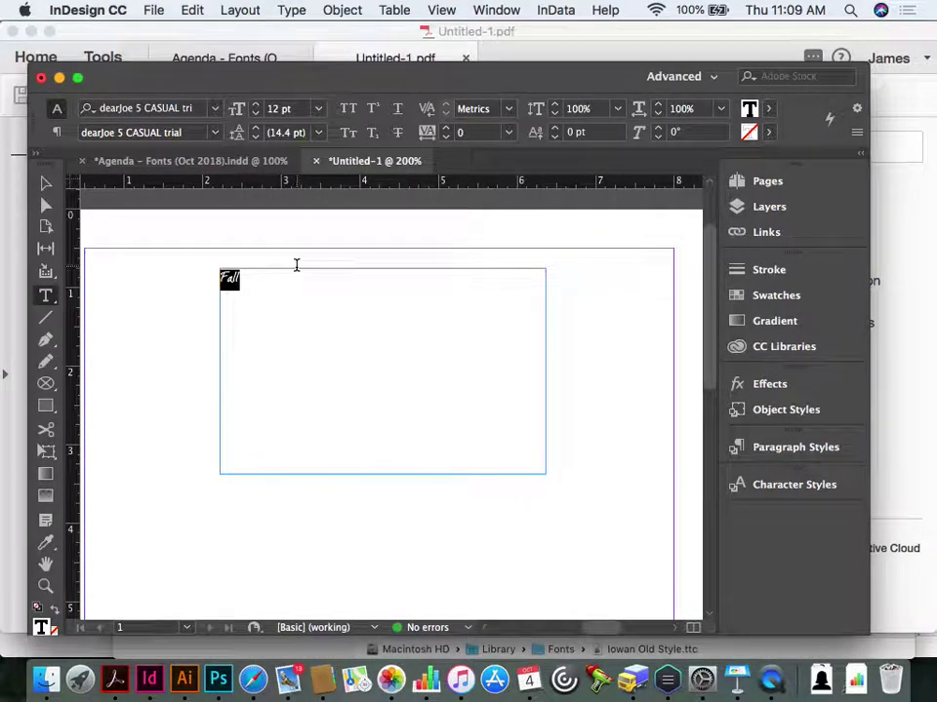
Step: Replace the selected word in the text frame with AGENDA and enlarge it to 54 pt
text(AGEND)
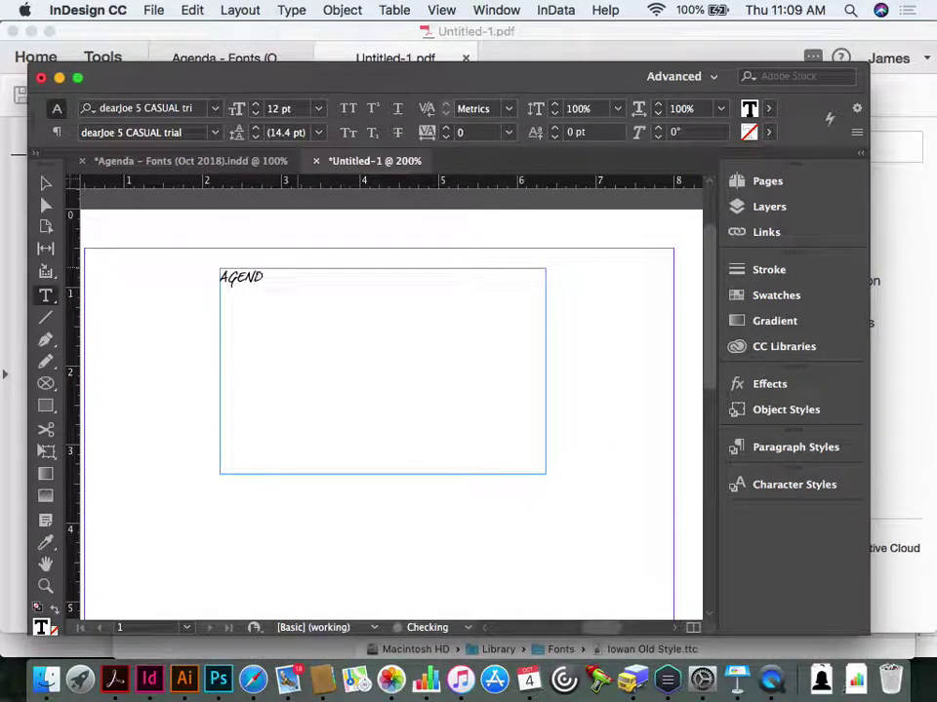
text(A)
key(super+a)
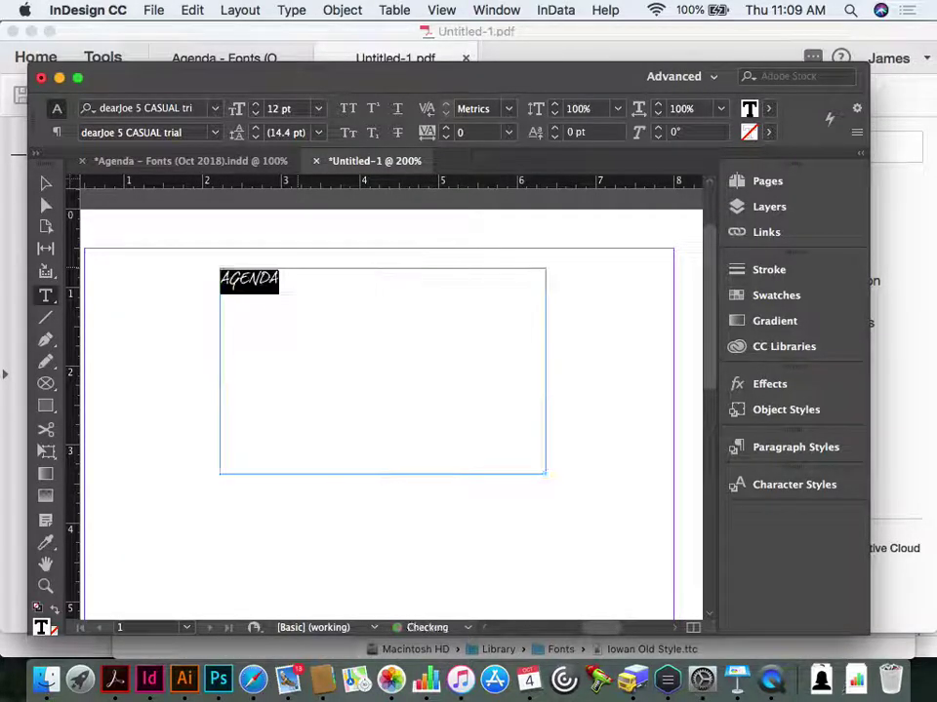
key(super+shift+period)
key(super+shift+period)
key(super+shift+period)
key(super+shift+period)
key(super+shift+period)
key(super+shift+period)
key(super+shift+period)
key(super+shift+period)
key(super+shift+period)
key(super+shift+period)
key(super+shift+period)
key(super+shift+period)
key(super+shift+period)
key(super+shift+period)
key(super+shift+period)
key(super+shift+period)
key(super+shift+period)
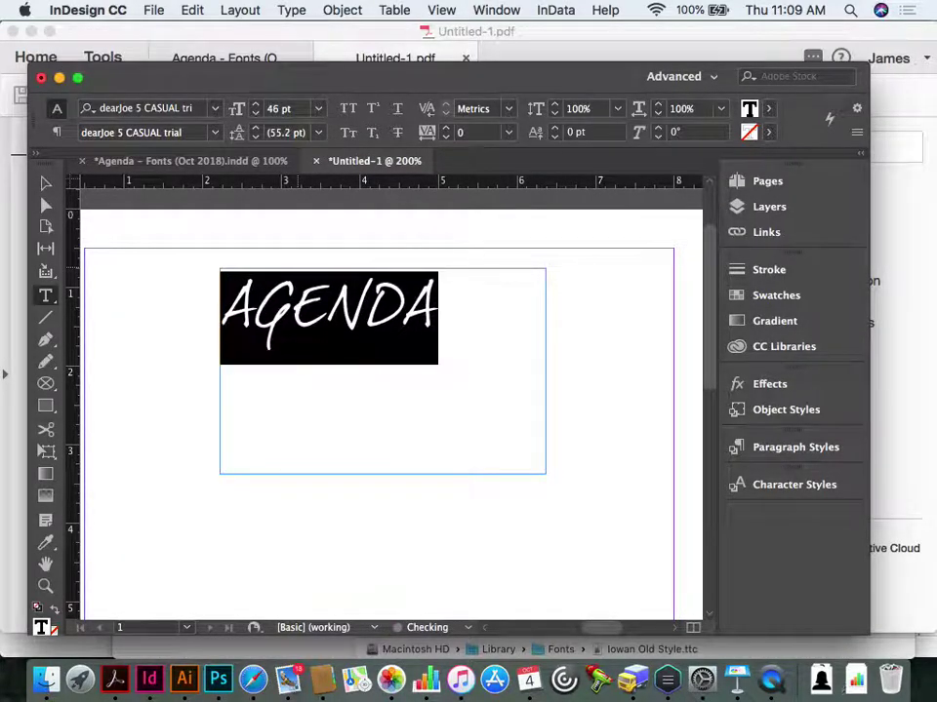
key(super+shift+period)
key(super+shift+period)
key(super+shift+period)
key(super+shift+period)
Step: Set the font of the AGENDA text to Agenda
click(168, 110)
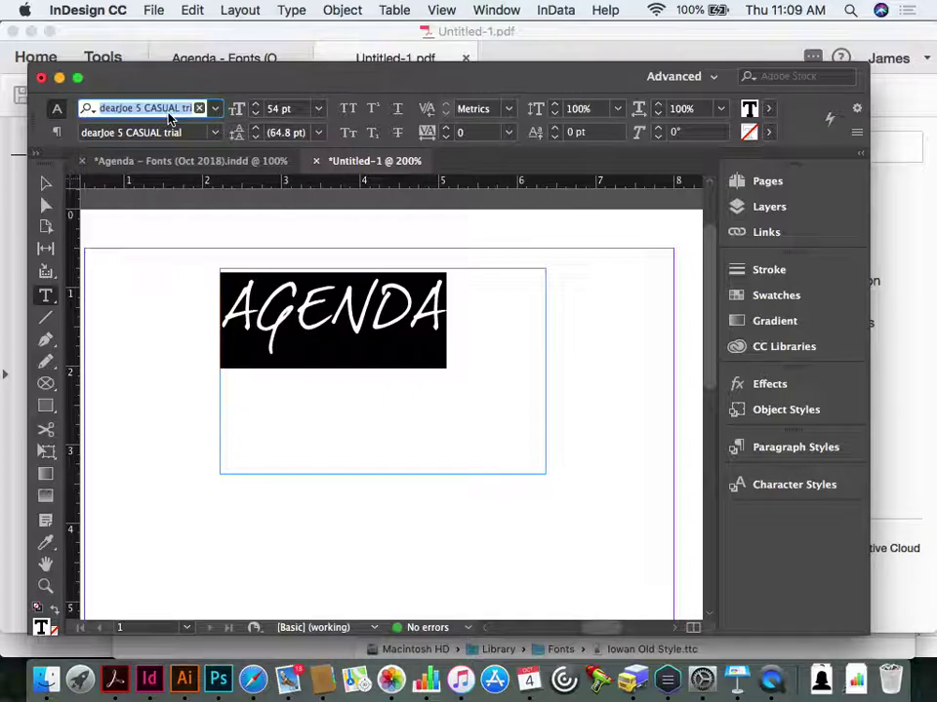
text(AGE)
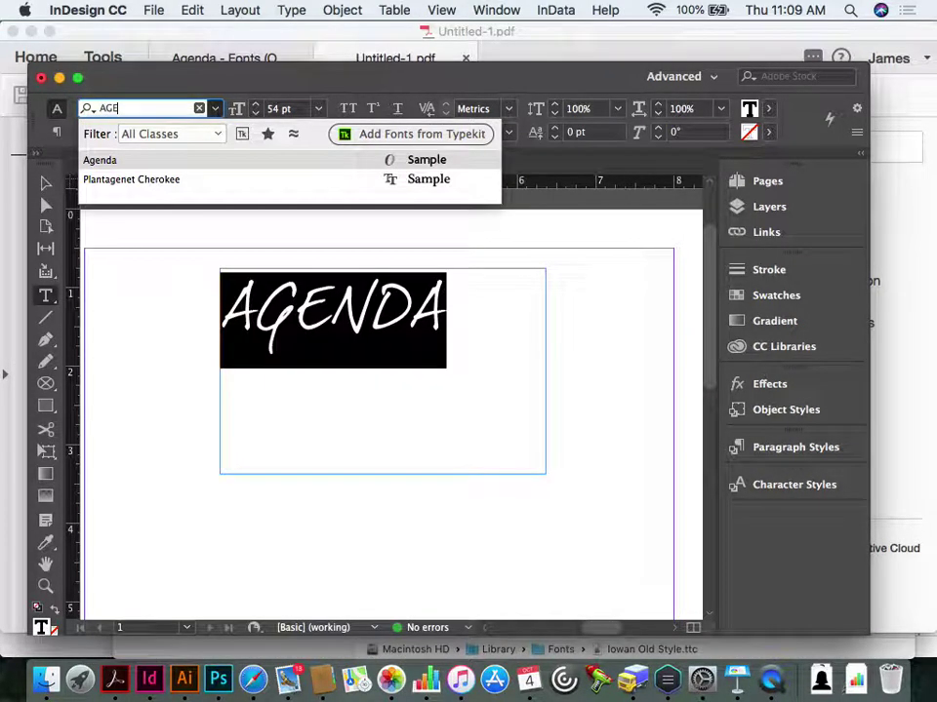
click(146, 162)
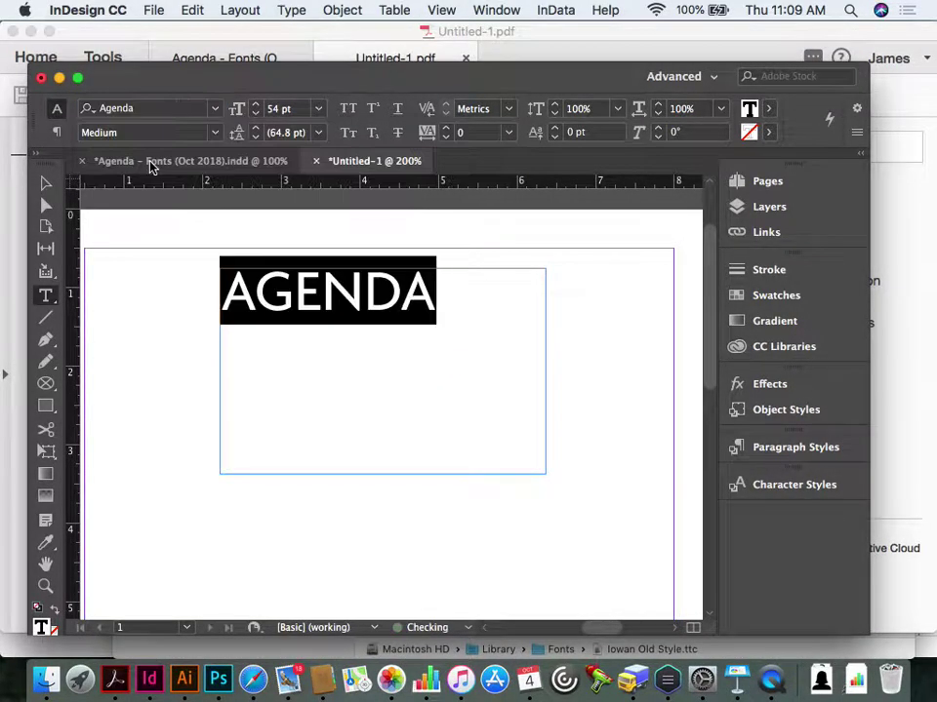
Step: Examine the type, restrictions and file path of Agenda Medium with Find Font
click(292, 10)
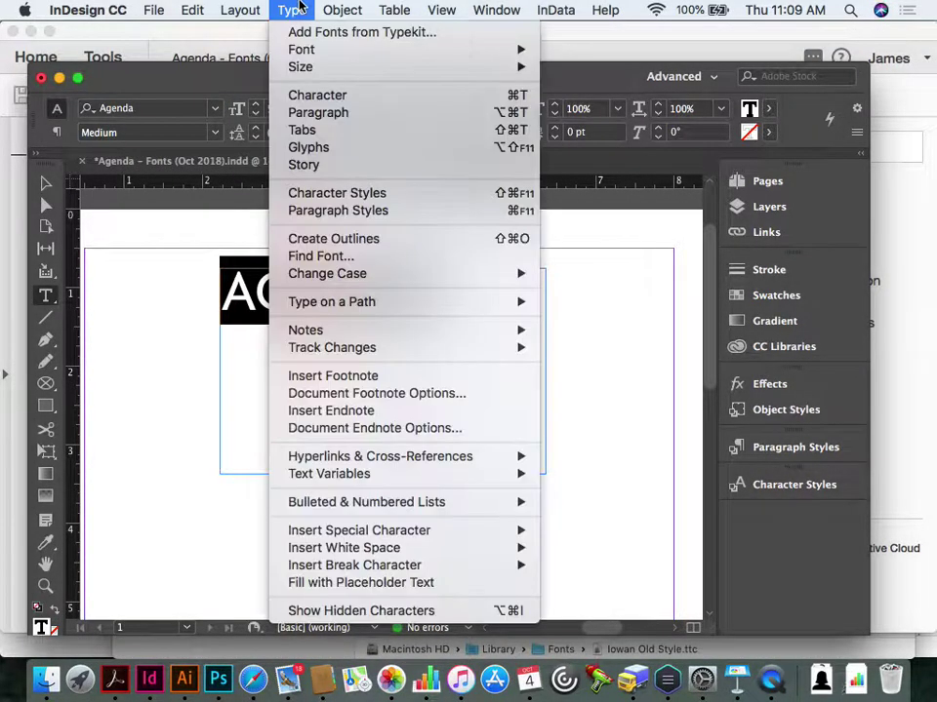
click(330, 255)
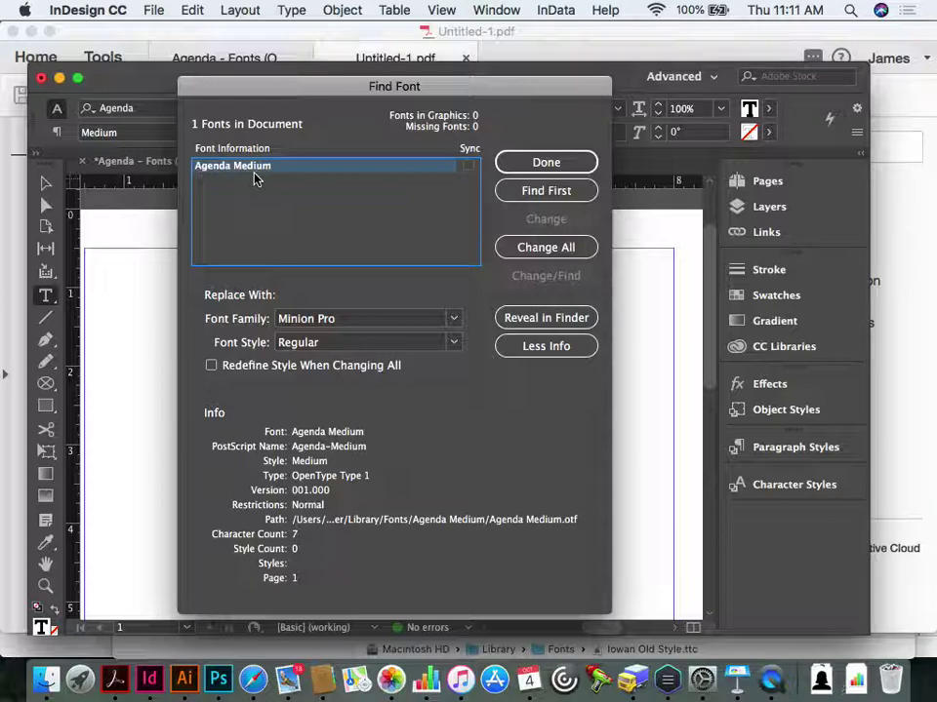
click(542, 162)
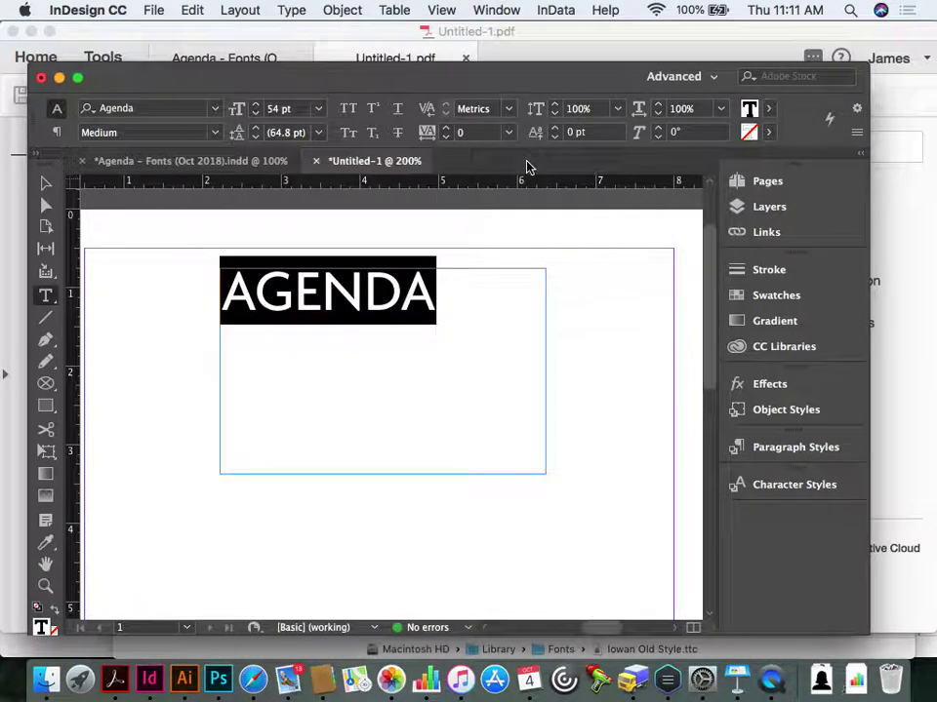
Step: Open the Typekit website from the font list and review the active fonts among the Creative Cloud app's assets
click(215, 108)
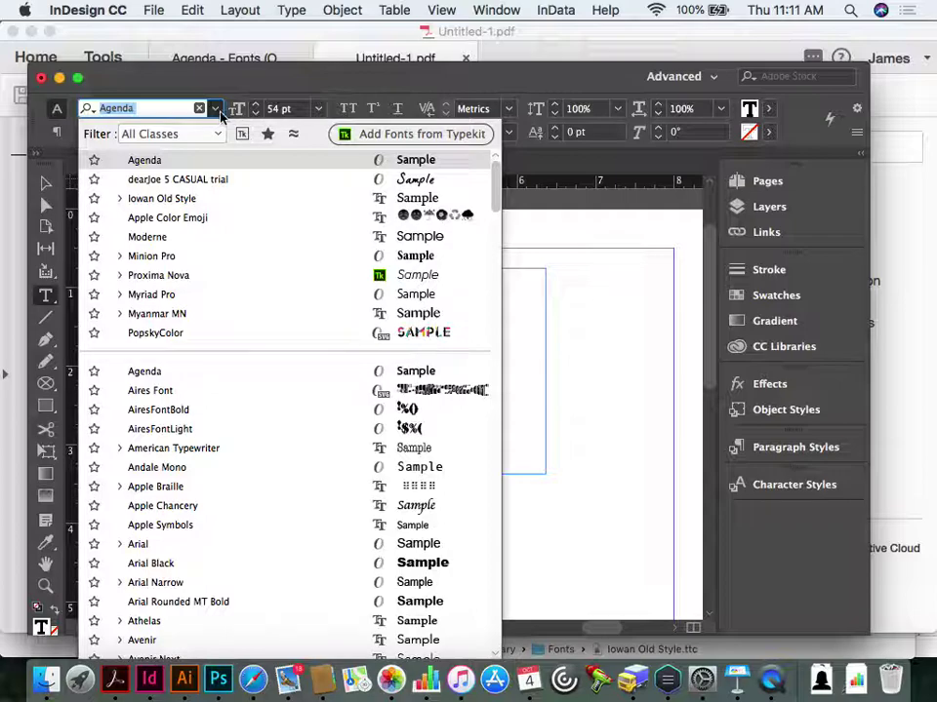
click(388, 135)
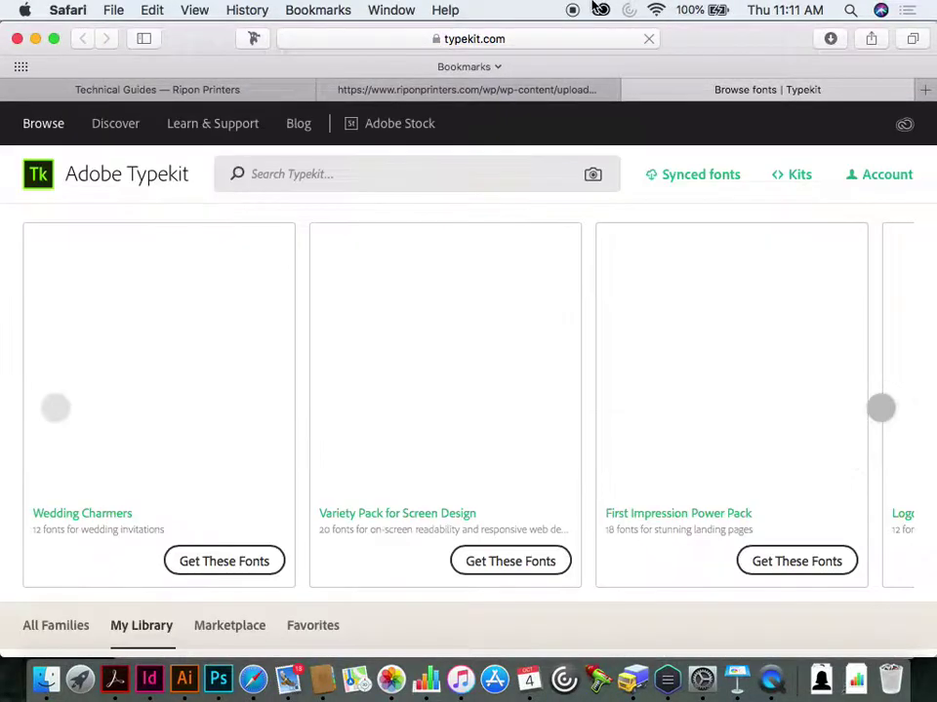
click(598, 9)
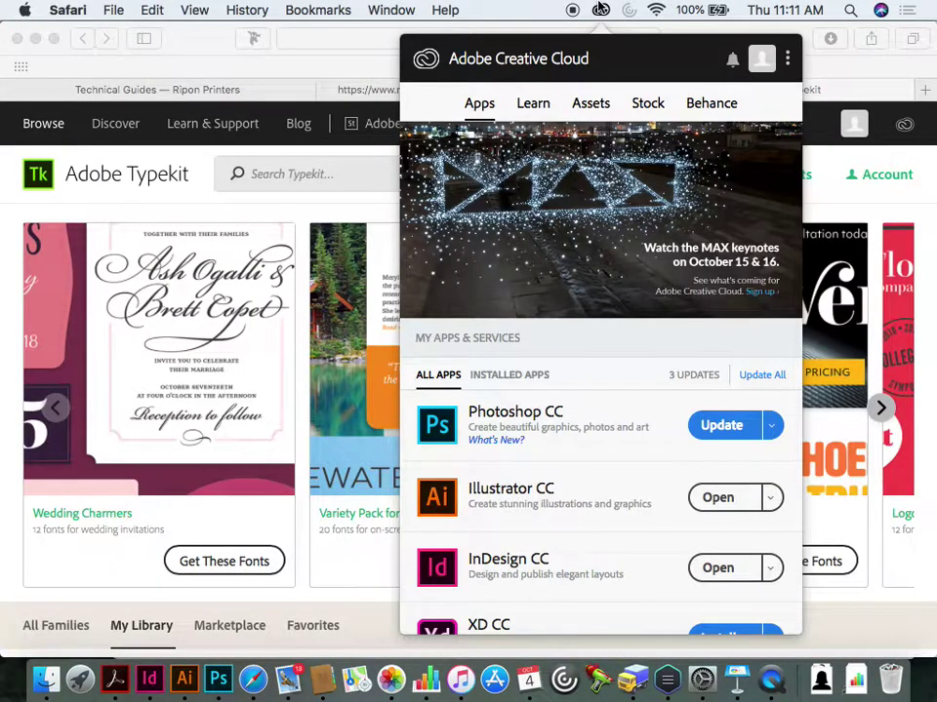
click(598, 104)
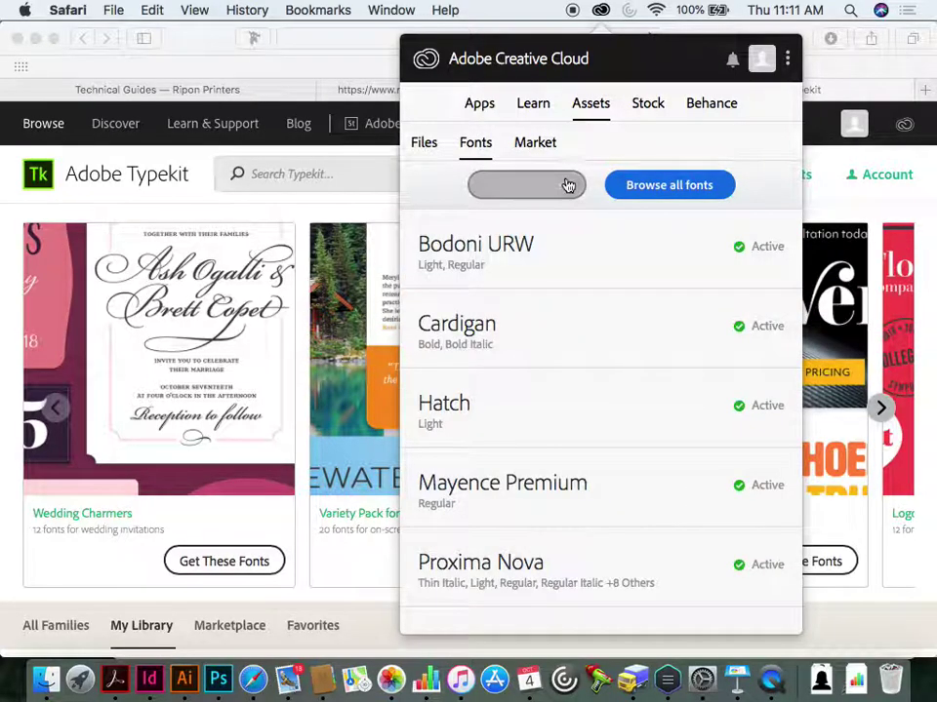
scroll(594, 367, down, 2)
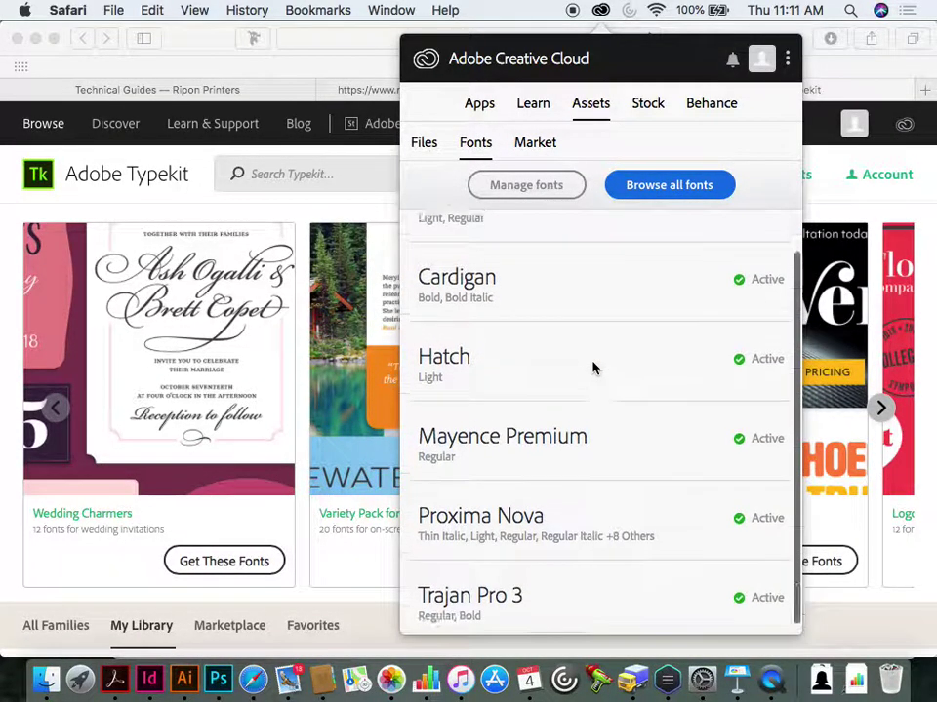
scroll(594, 368, up, 2)
Step: Open the font management page from Creative Cloud and review the synced font families on Typekit
click(503, 186)
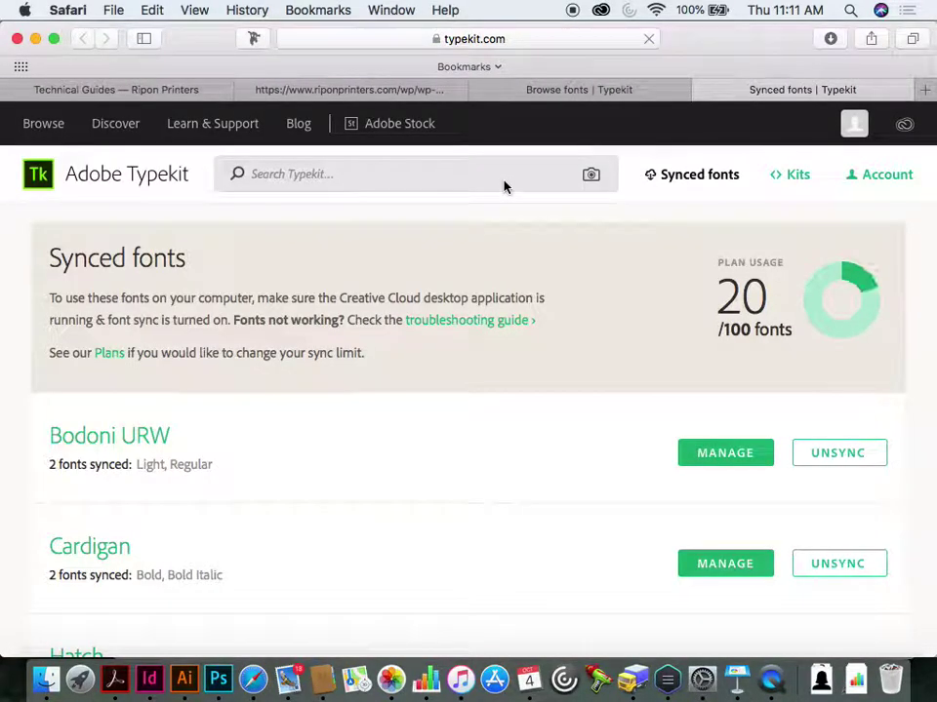
scroll(537, 458, down, 5)
scroll(536, 460, down, 5)
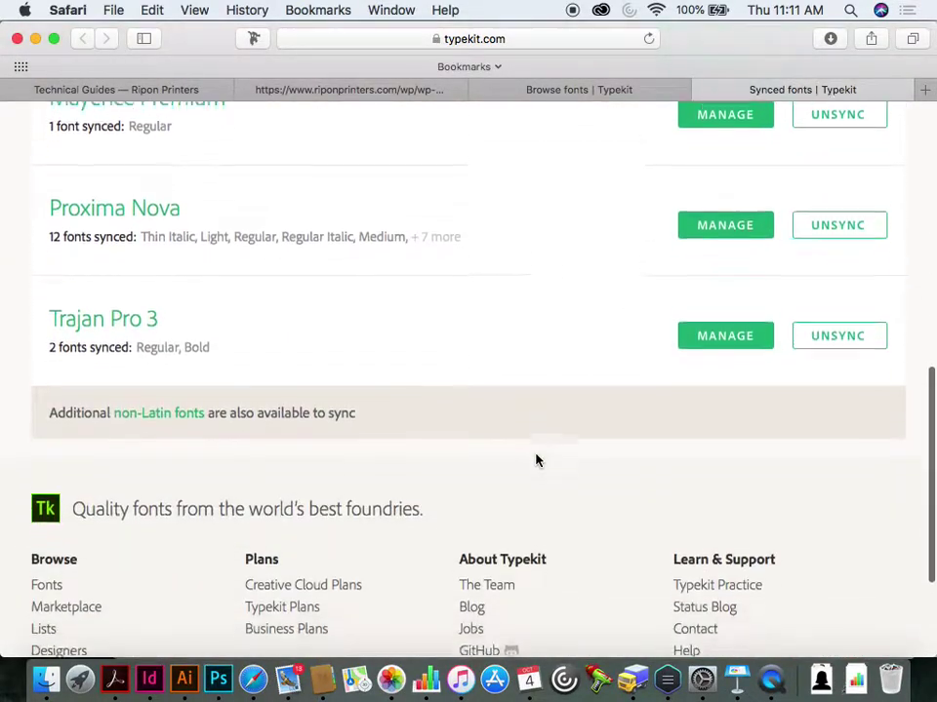
scroll(535, 459, up, 3)
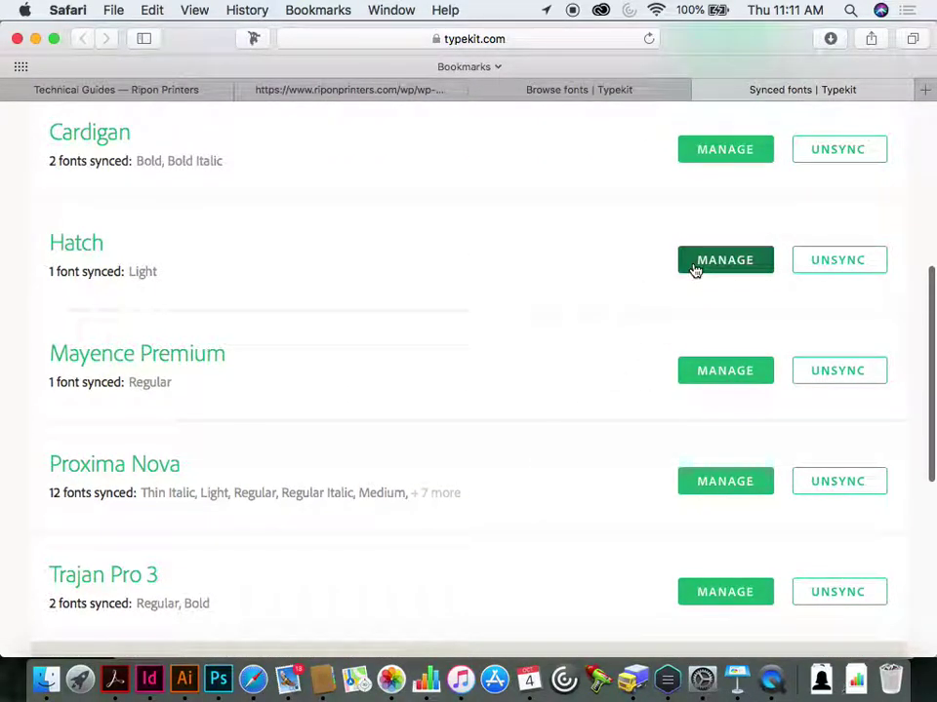
scroll(694, 268, up, 2)
scroll(694, 268, up, 5)
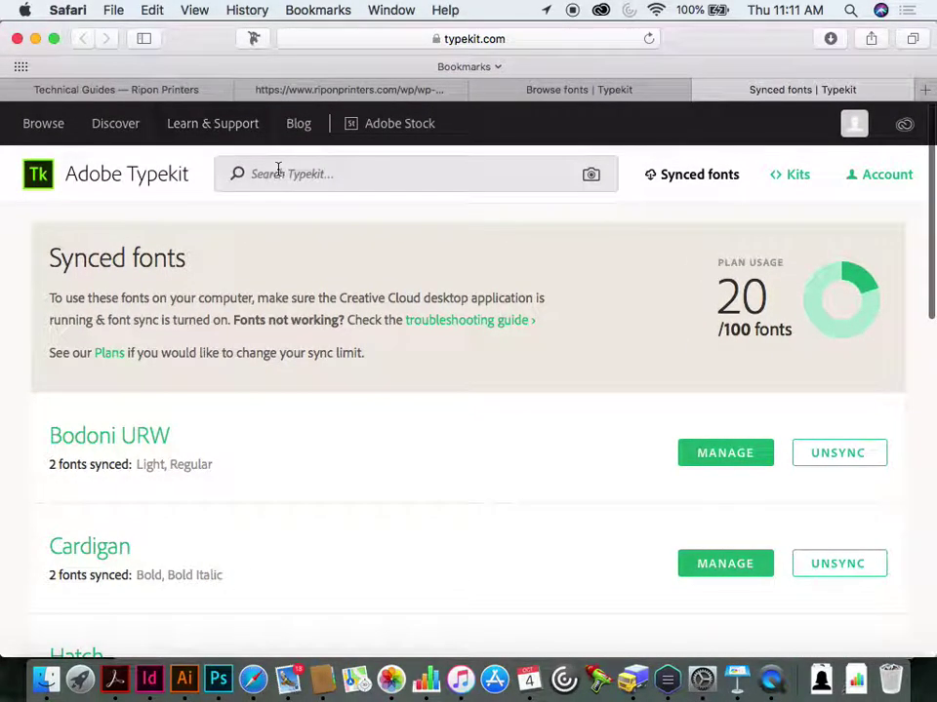
Step: Search Typekit for AGENDA and open the Agenda family's page
click(278, 172)
text(AGENDA)
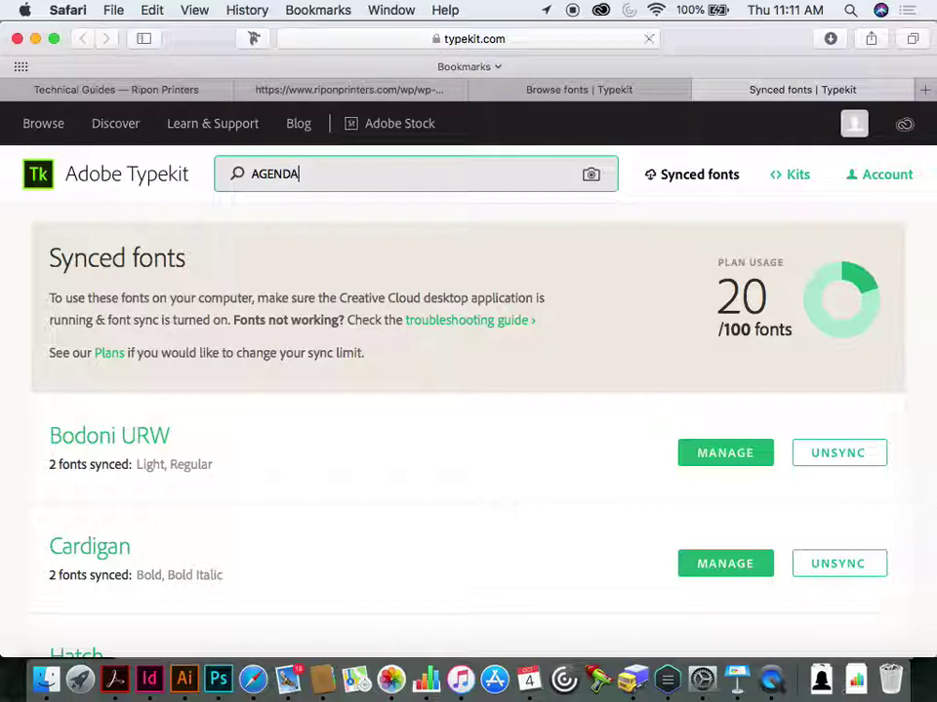
key(Return)
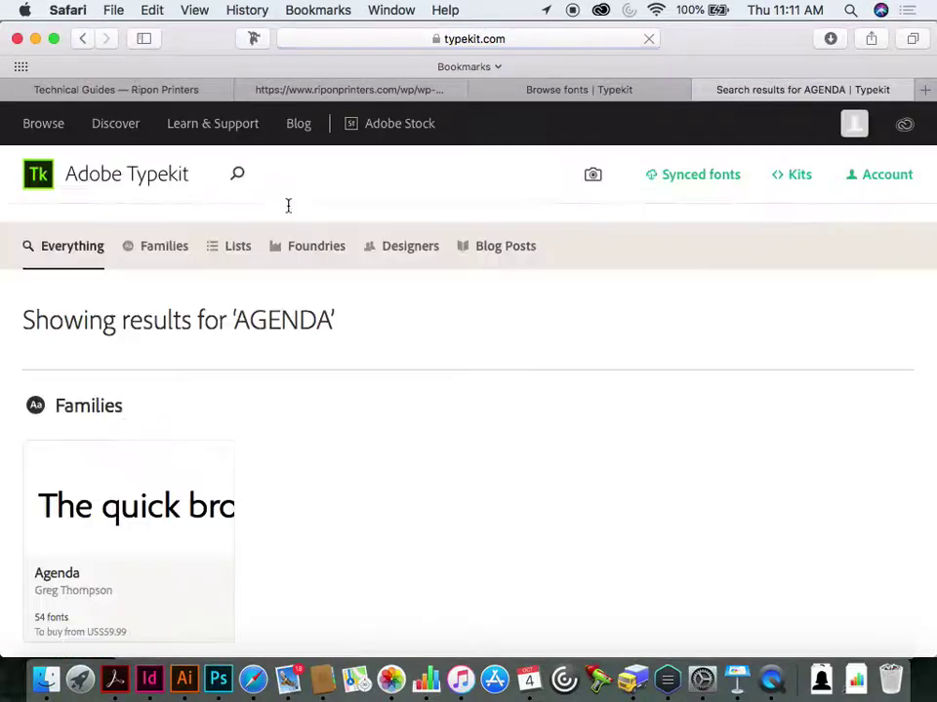
scroll(362, 389, down, 3)
click(149, 343)
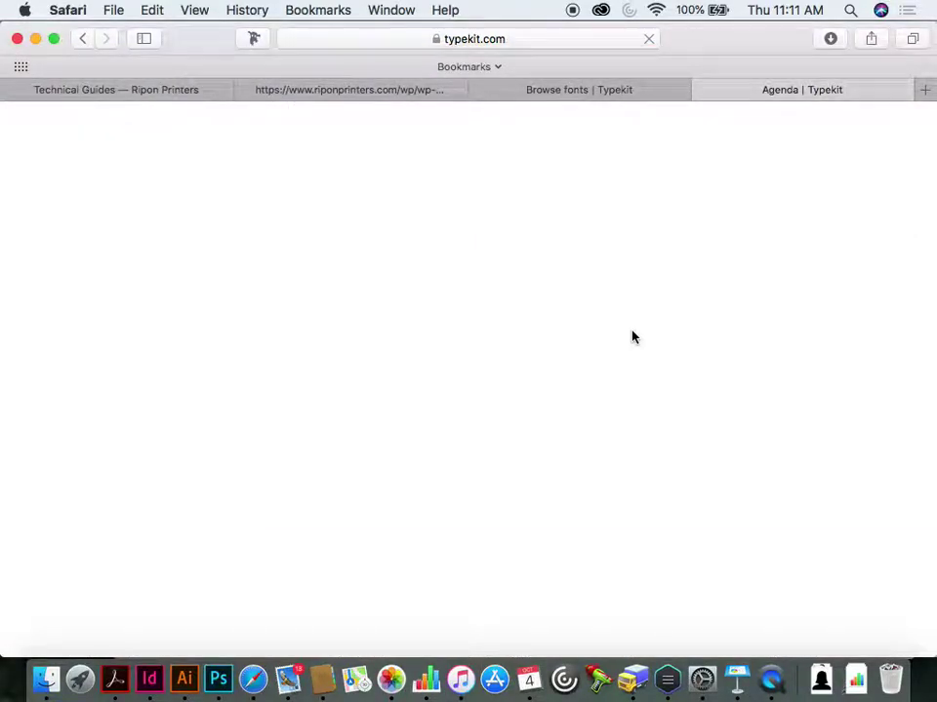
Step: Examine the styles and purchase options listed for the Agenda family on Typekit
scroll(632, 338, down, 5)
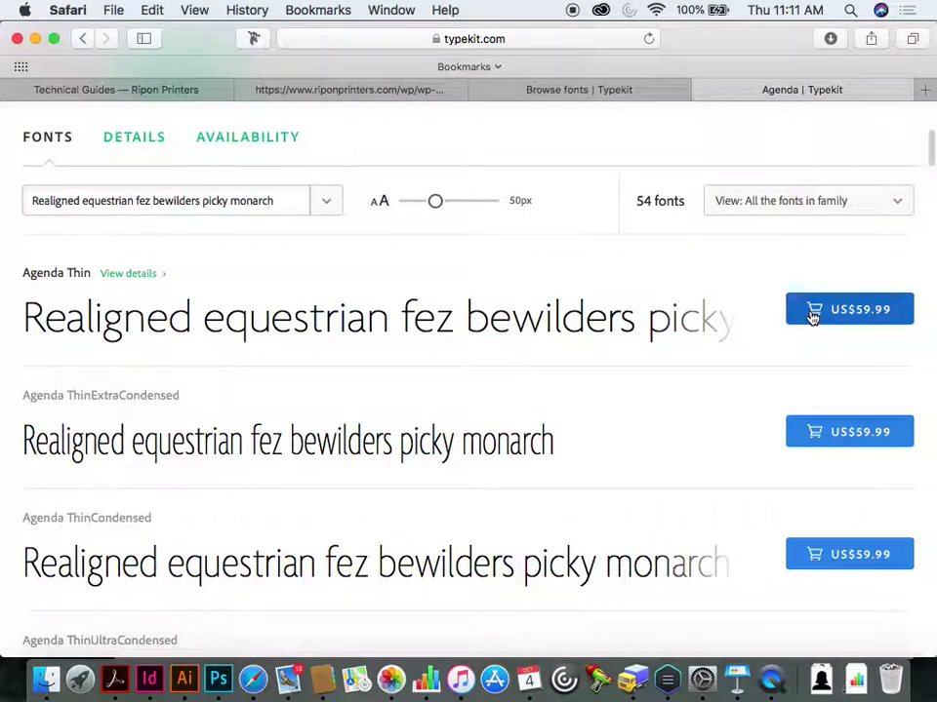
scroll(811, 313, down, 2)
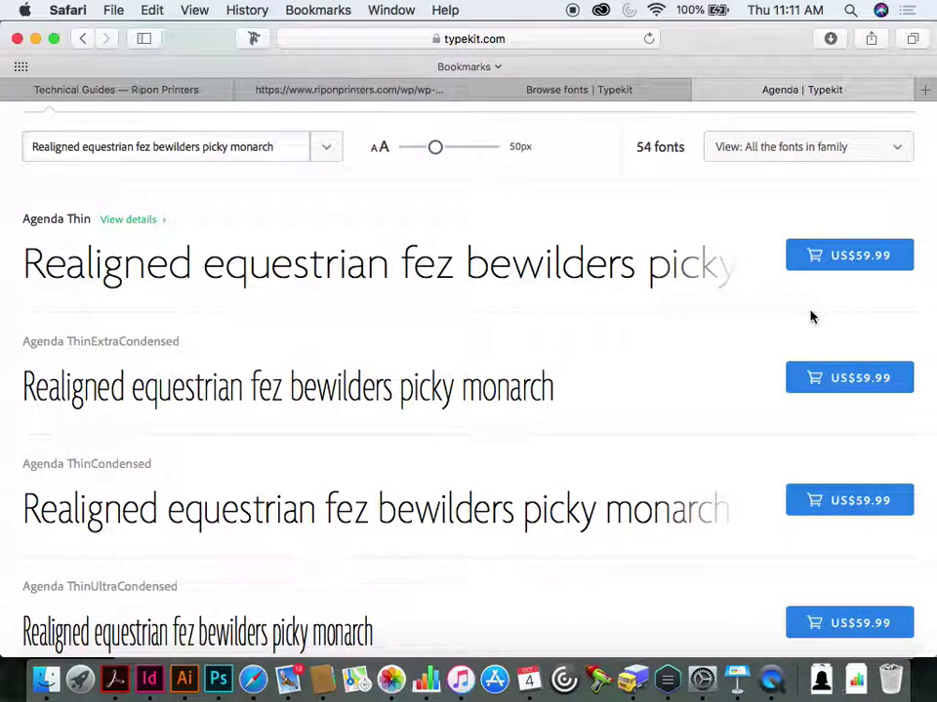
scroll(811, 315, down, 1)
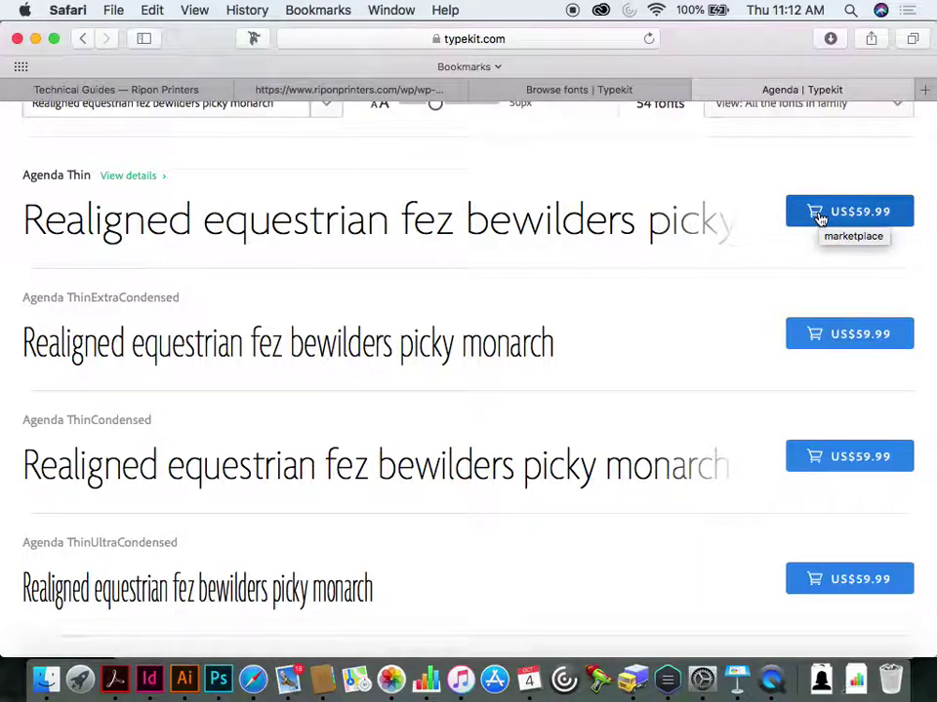
scroll(819, 219, up, 5)
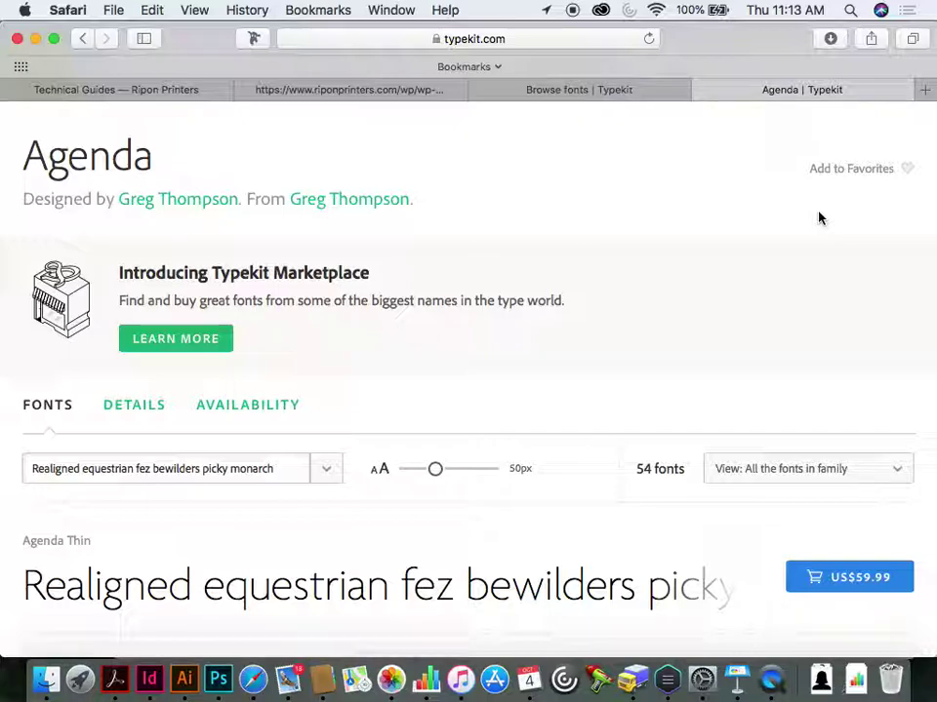
scroll(818, 217, up, 2)
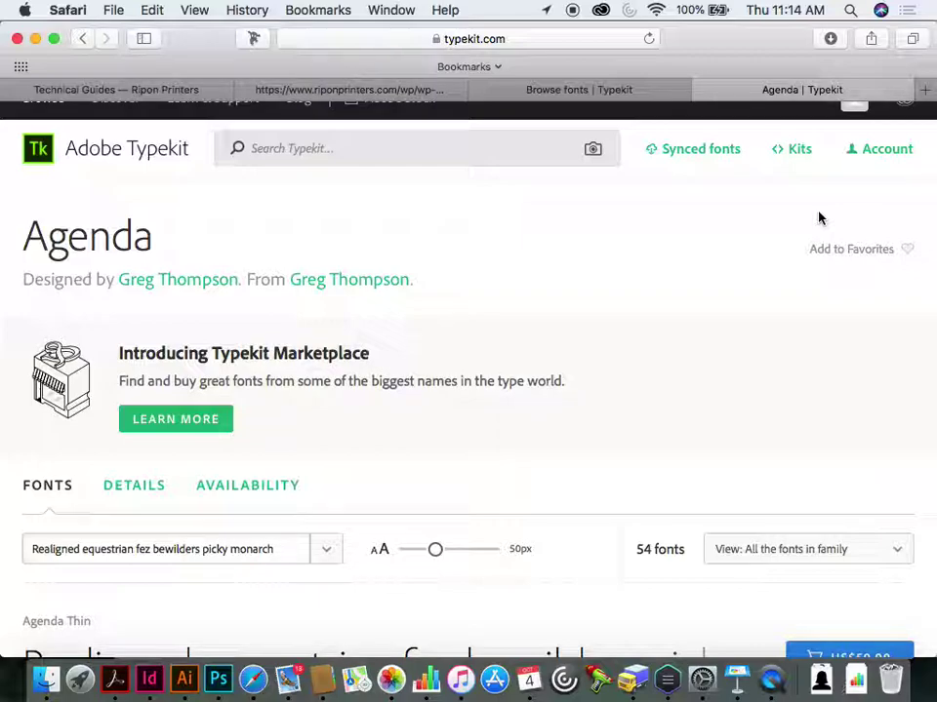
scroll(819, 214, down, 5)
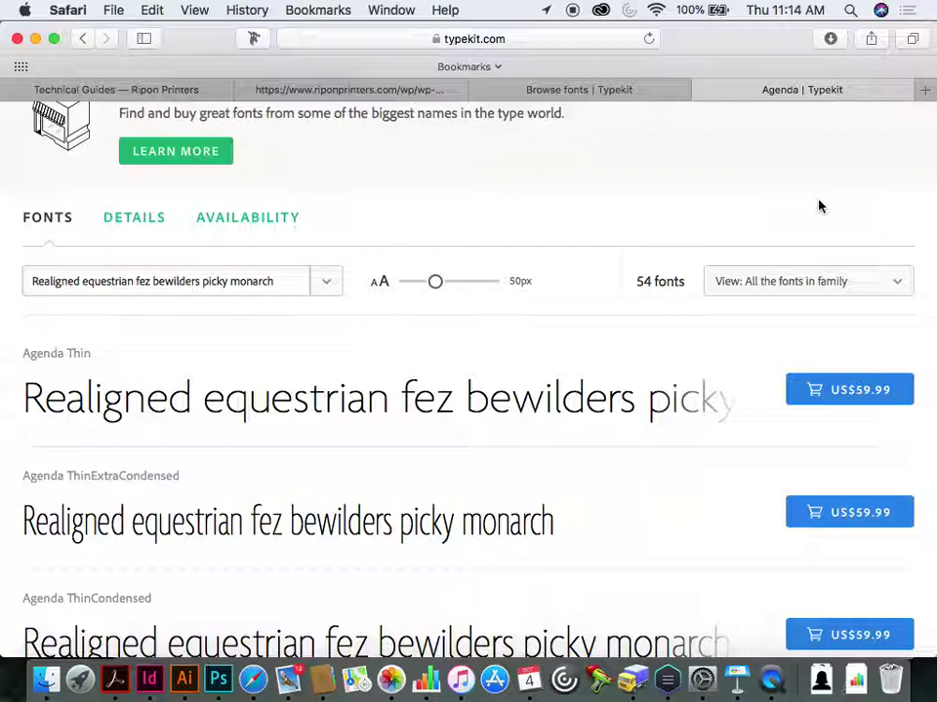
scroll(819, 206, down, 2)
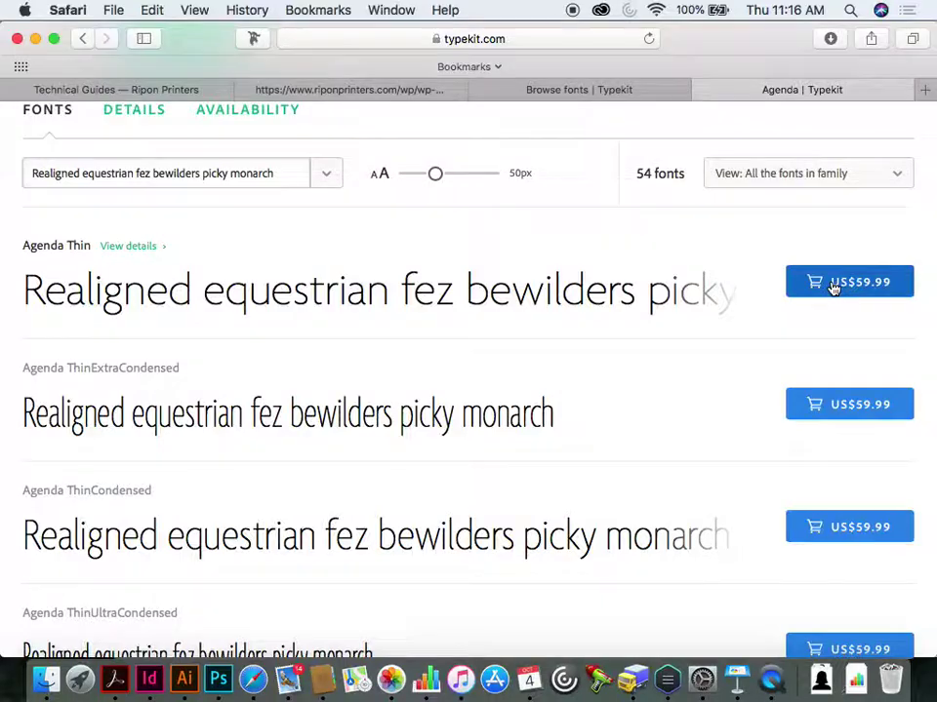
scroll(832, 286, down, 5)
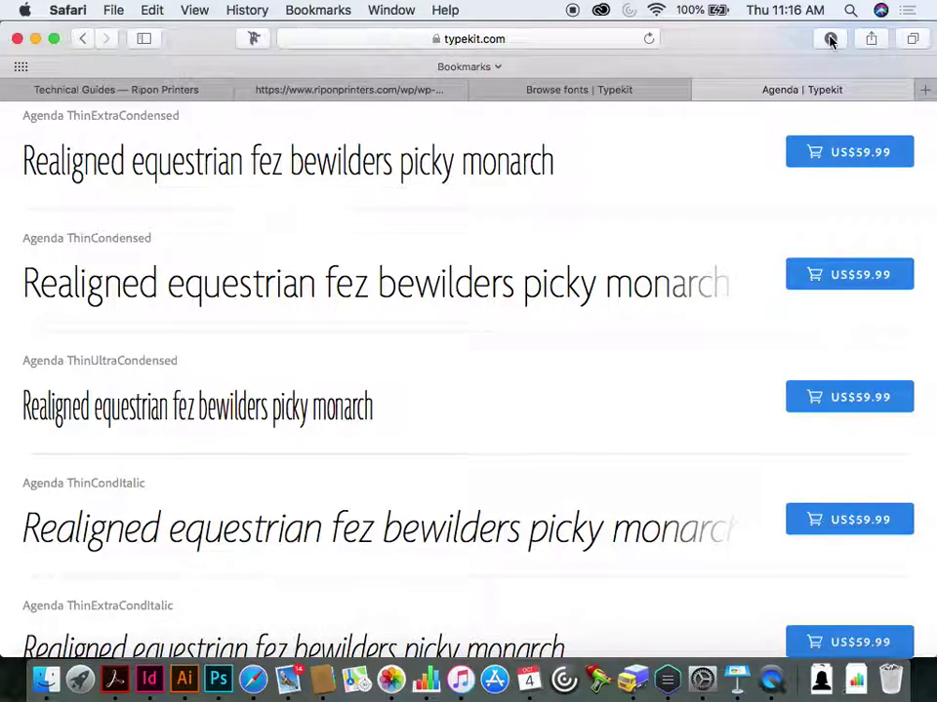
Step: Review the font options in the Creative Cloud app again and switch to Illustrator
click(600, 11)
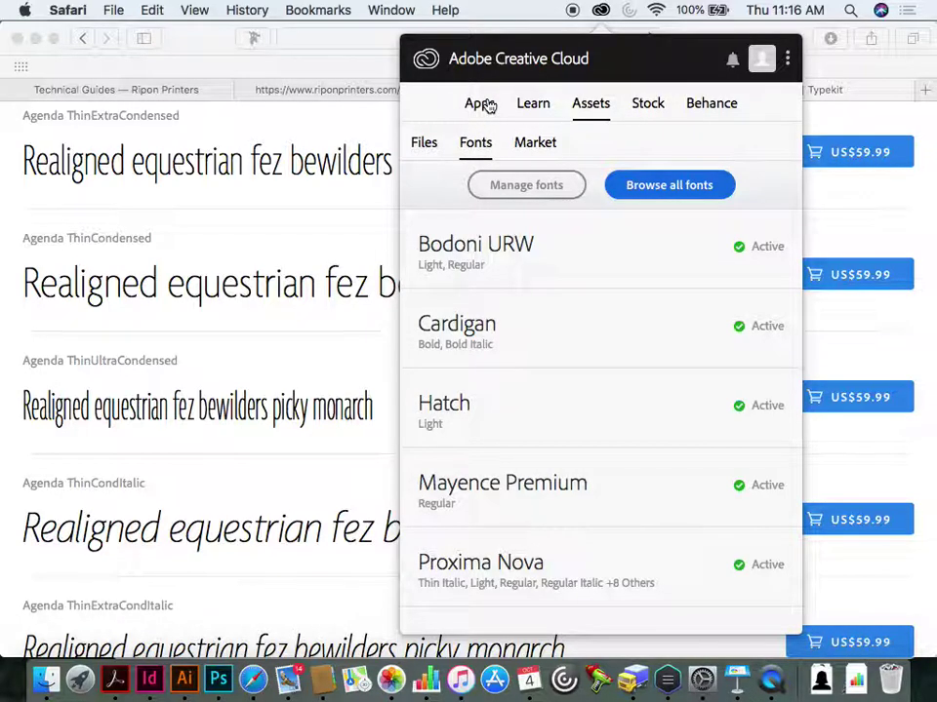
key(super+Tab)
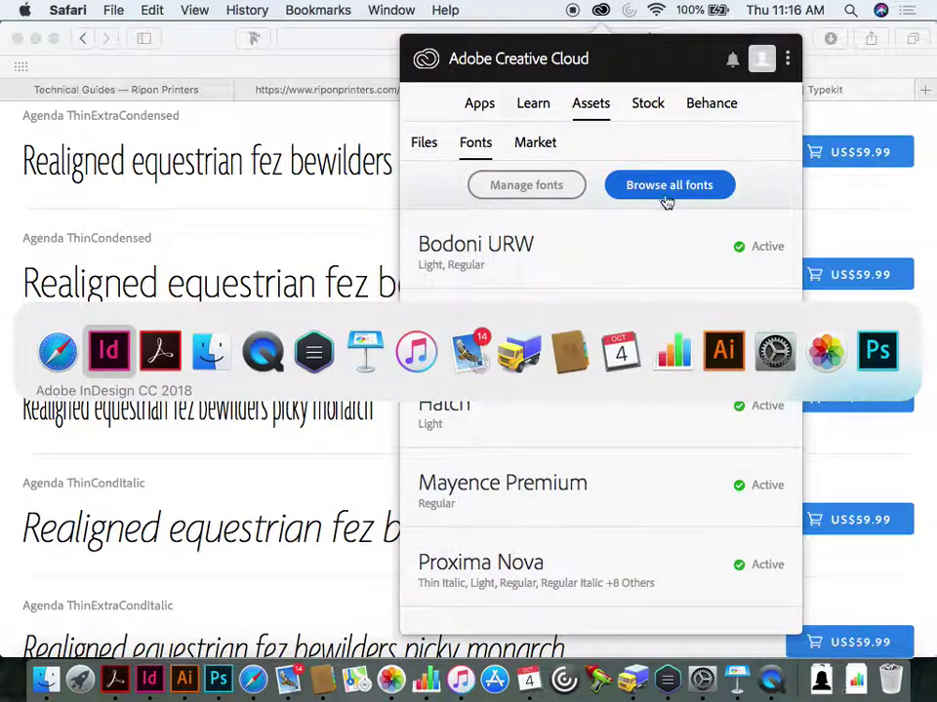
click(712, 345)
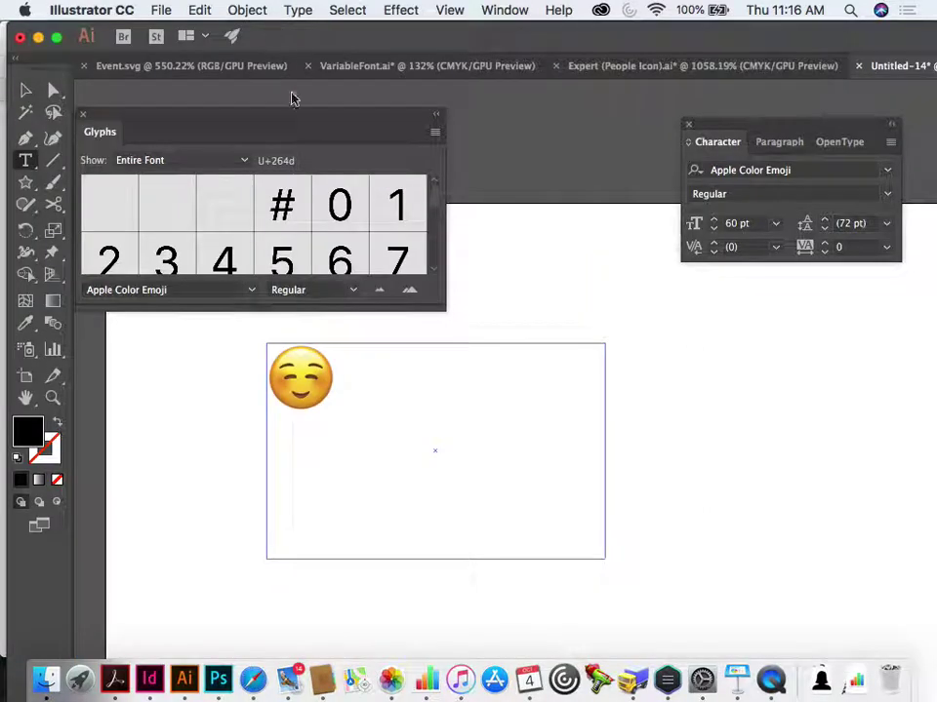
Step: Move the Glyphs panel above the text frame, enlarge it to show more rows, and review the fonts it offers
drag(333, 114, 360, 108)
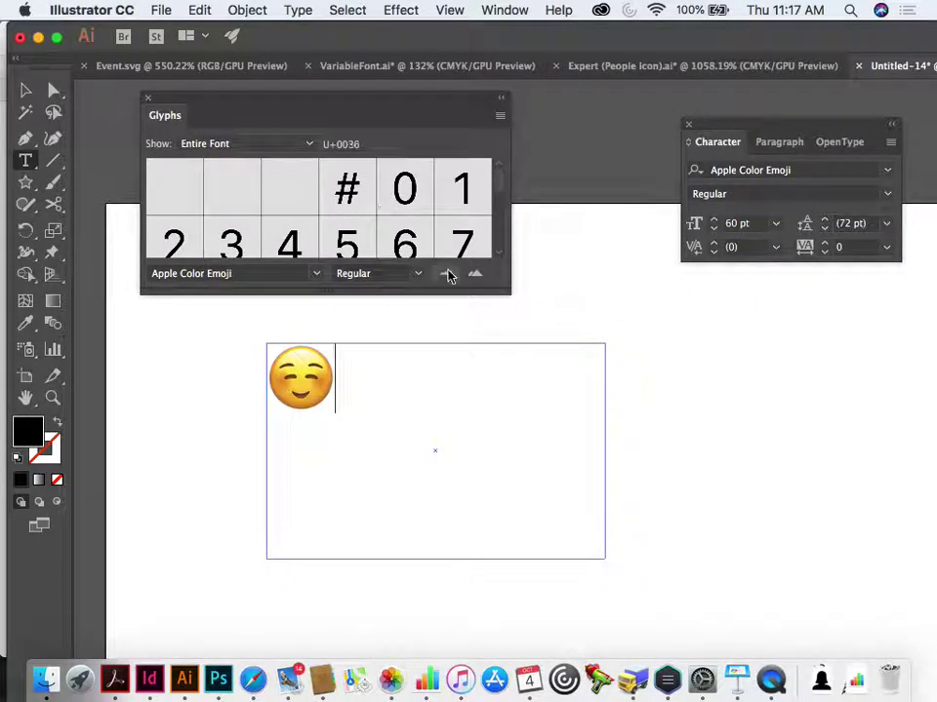
drag(510, 293, 508, 327)
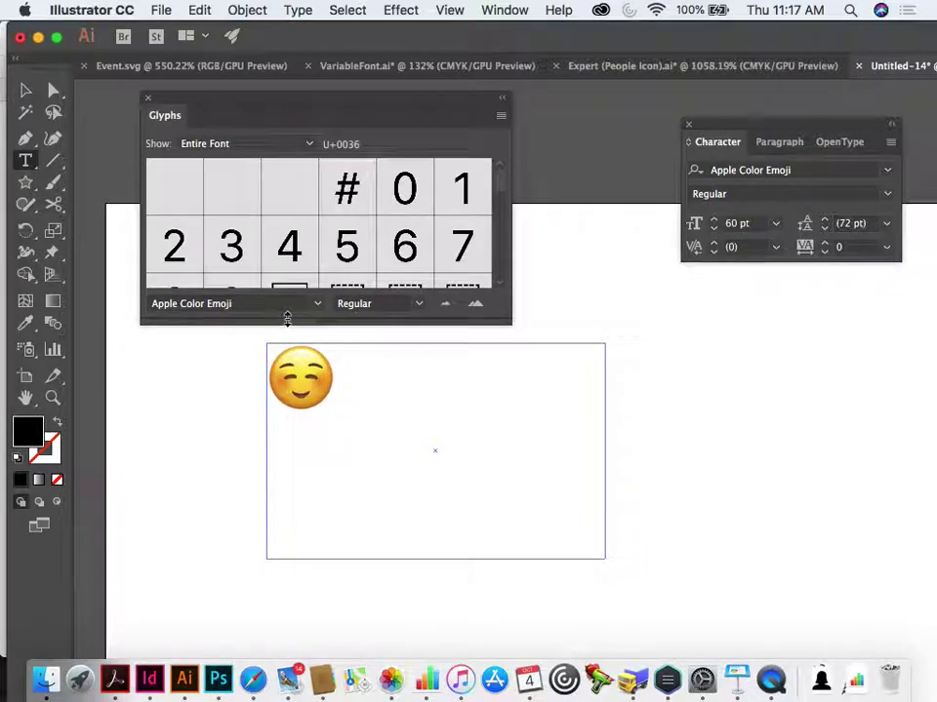
click(318, 306)
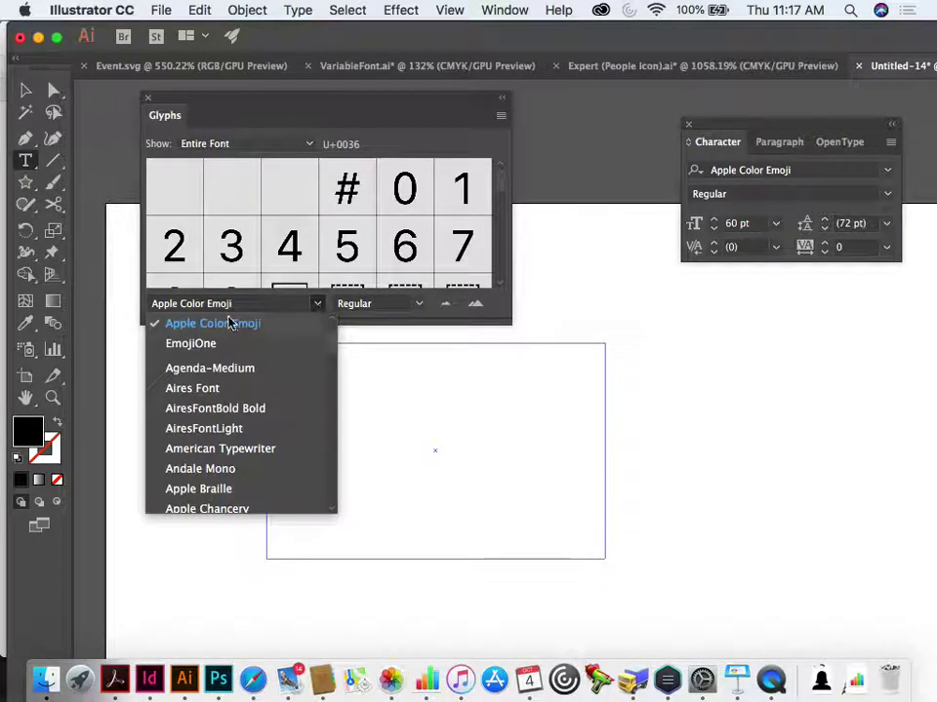
double_click(245, 173)
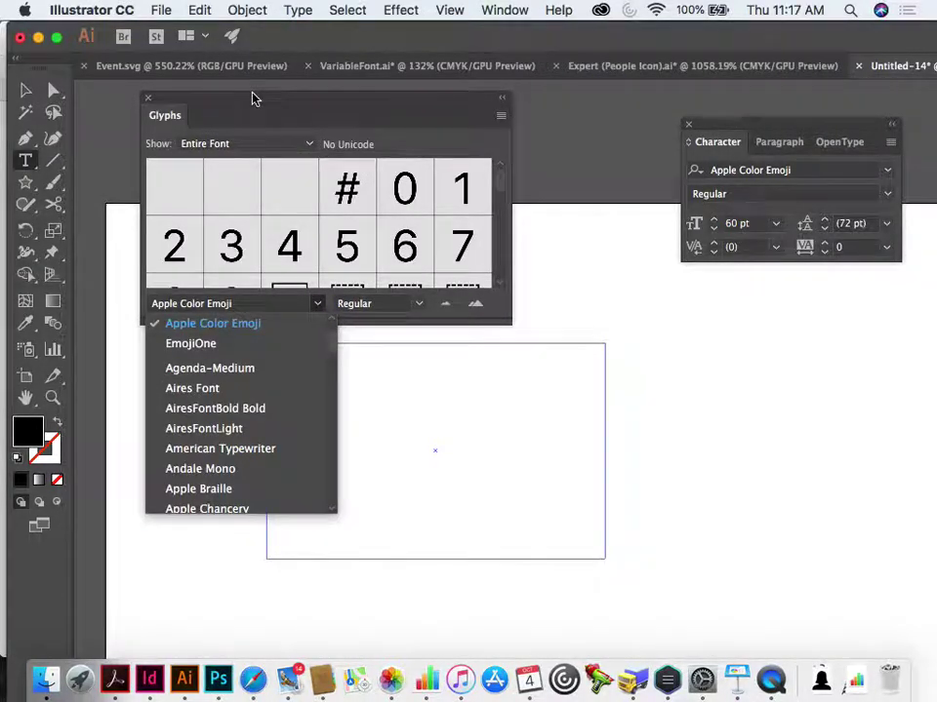
drag(253, 97, 259, 86)
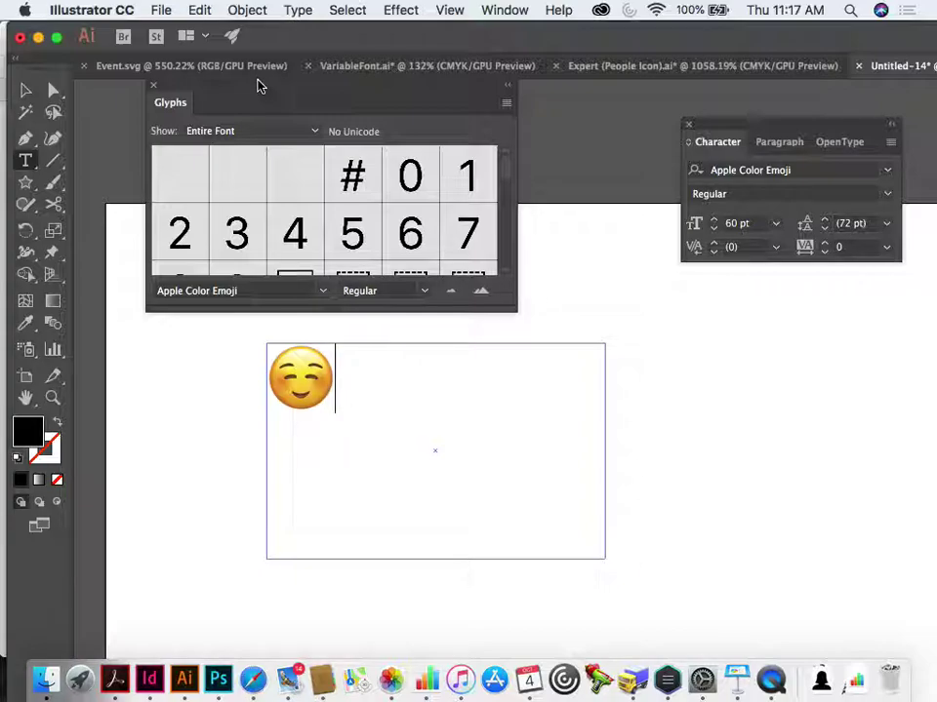
Step: Insert the frowning face emoji from the Apple Color Emoji glyphs after the smiley and delete it again
scroll(376, 199, down, 10)
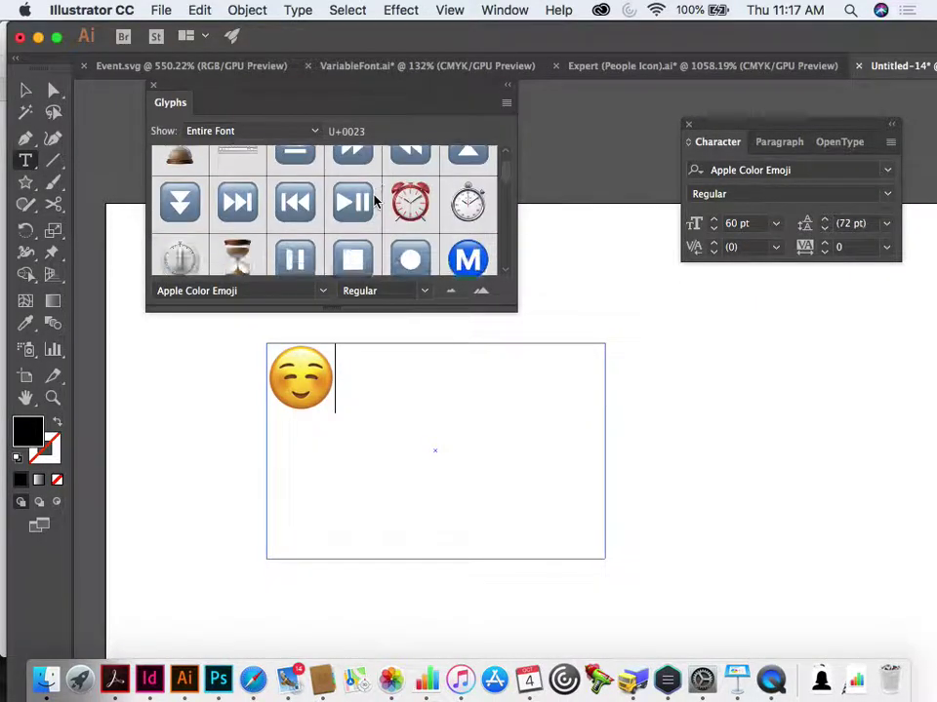
scroll(377, 199, down, 15)
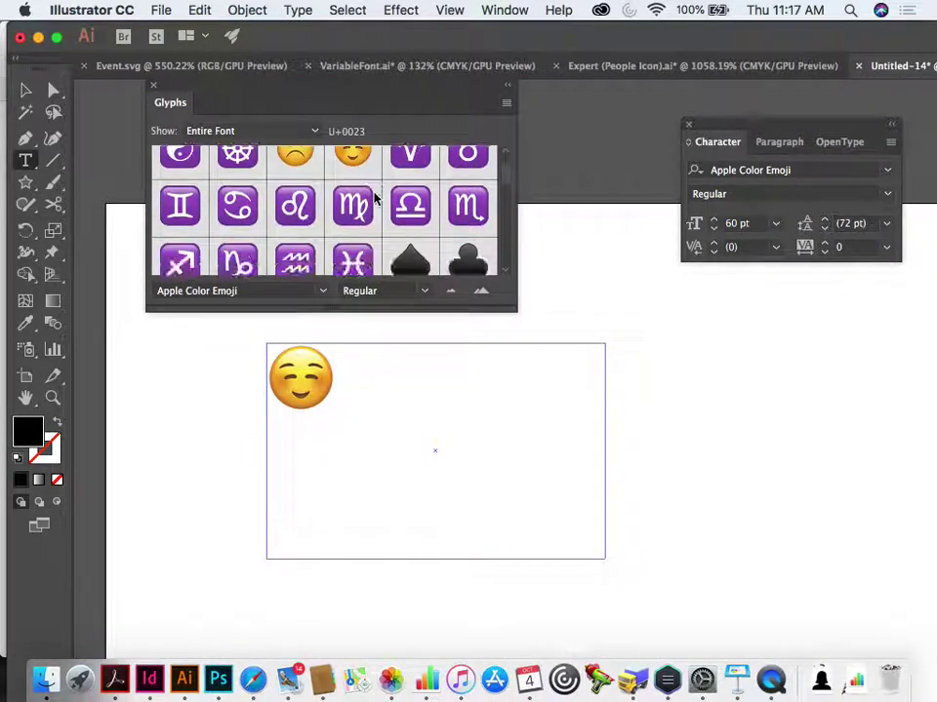
scroll(377, 199, up, 2)
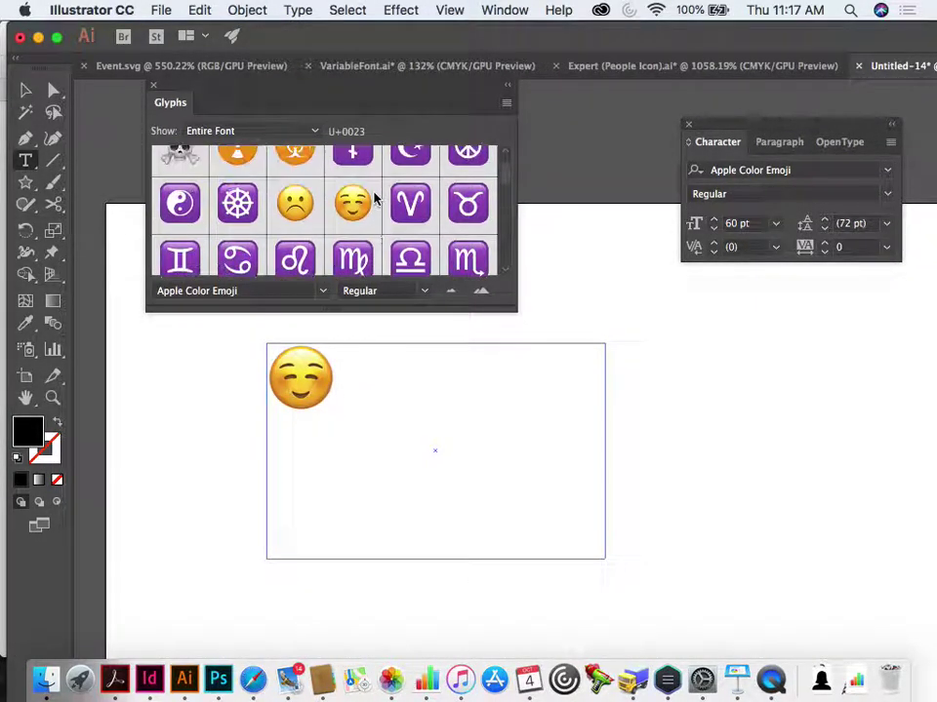
double_click(300, 212)
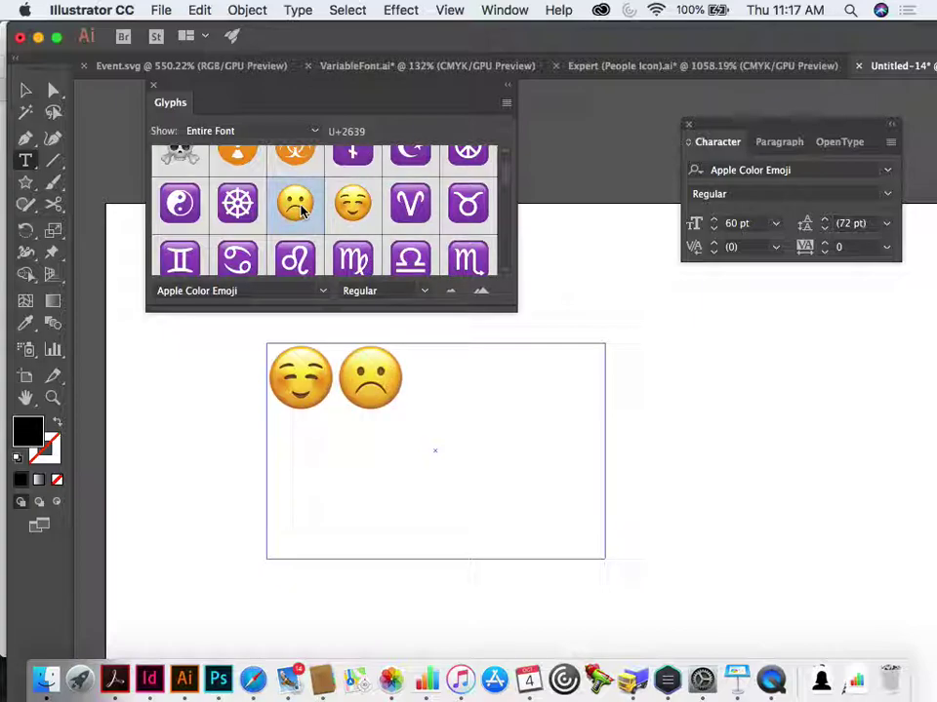
click(325, 372)
click(457, 387)
key(BackSpace)
Step: Examine the symbols, hand signs and country flags included in the Apple Color Emoji font
scroll(396, 207, down, 10)
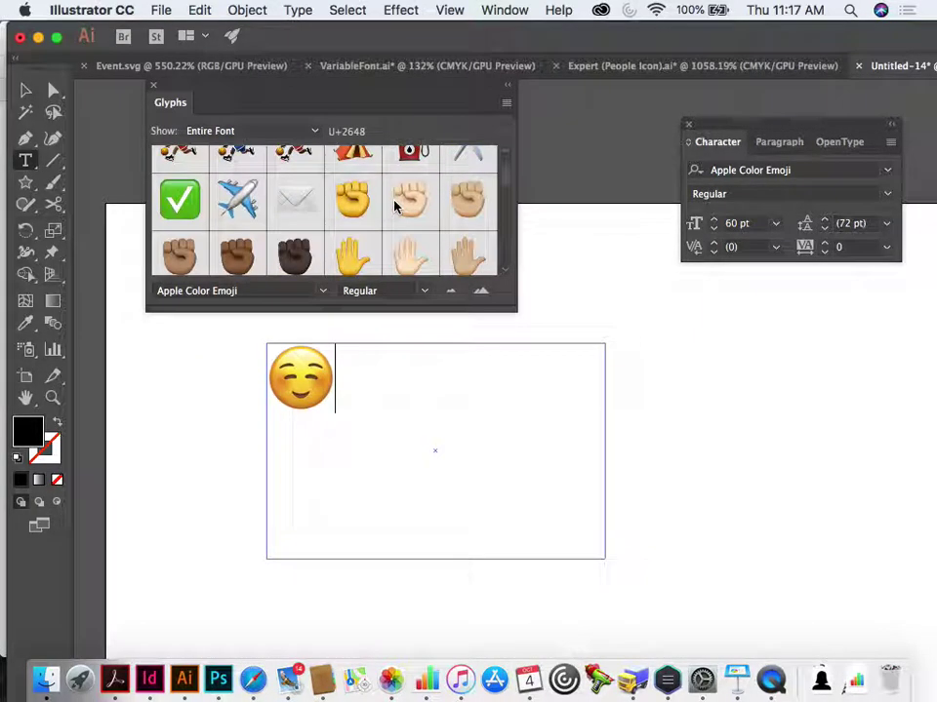
scroll(395, 206, down, 15)
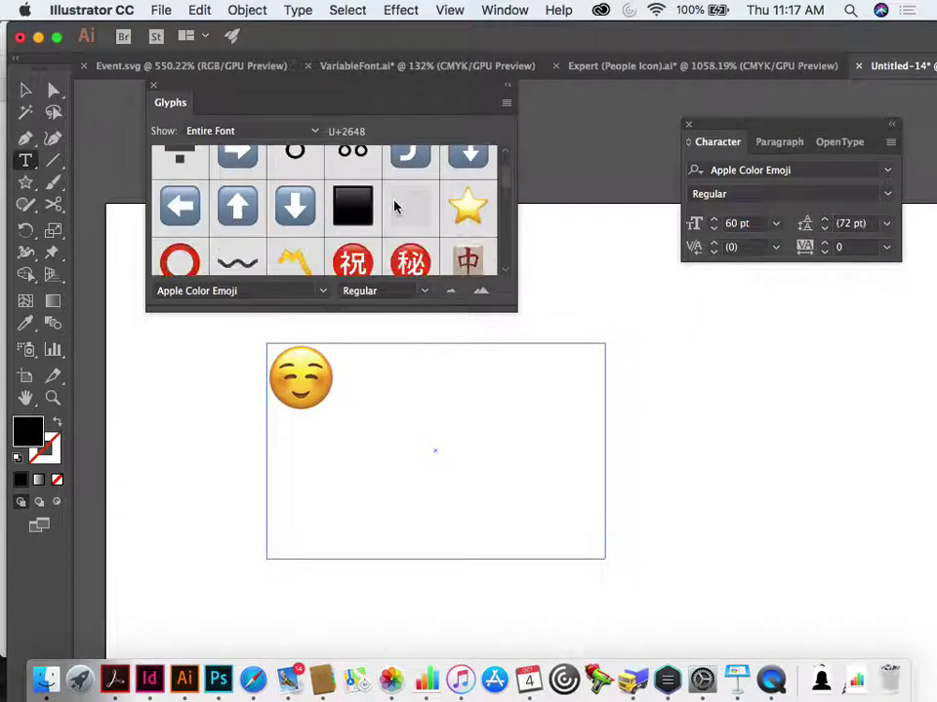
scroll(395, 207, down, 5)
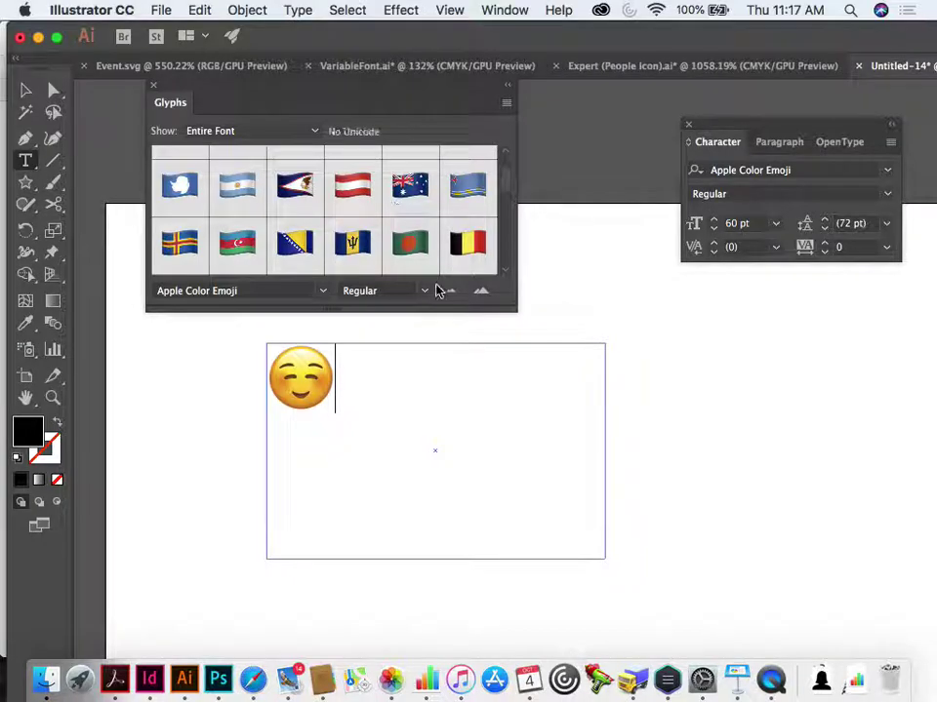
scroll(408, 402, up, 2)
scroll(409, 402, down, 3)
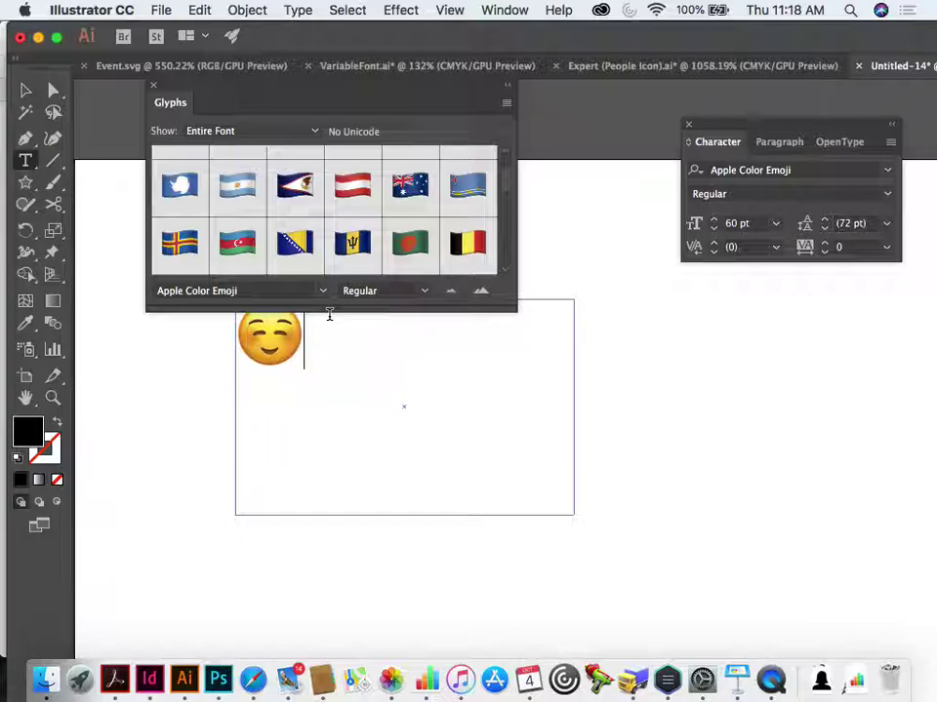
Step: Delete the smiley from the text frame and enter dfsfdsfdsf in the ColorTube font
key(BackSpace)
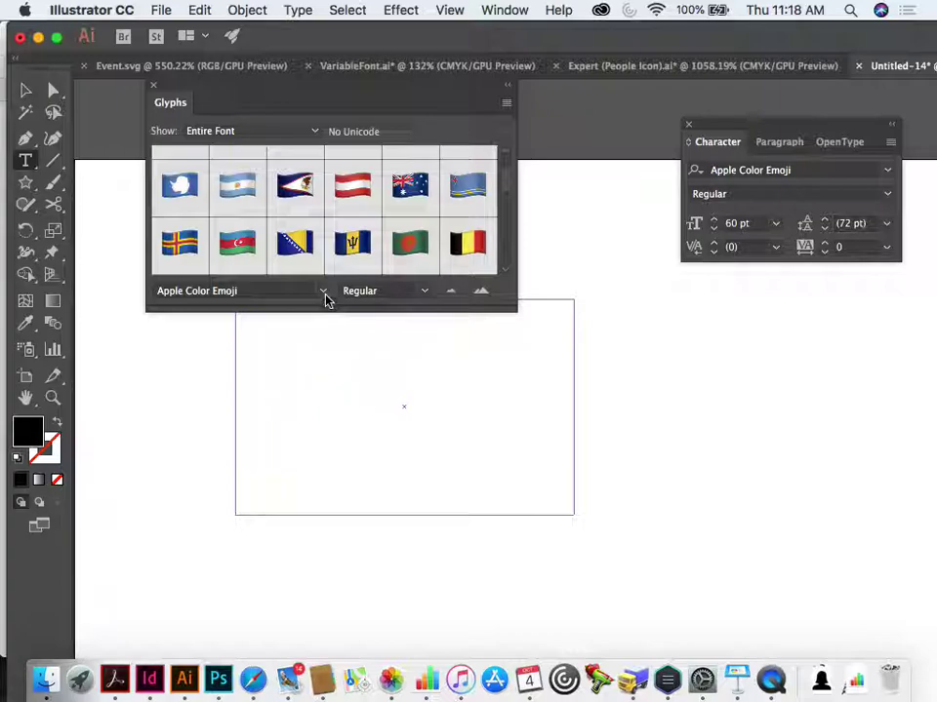
click(325, 296)
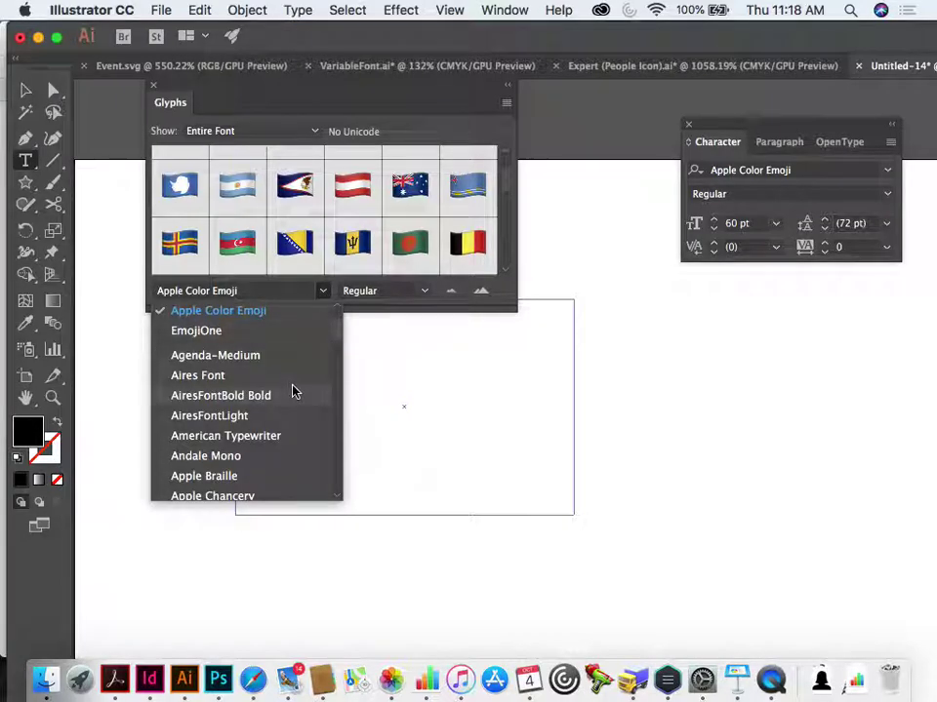
scroll(293, 391, down, 10)
scroll(292, 391, up, 5)
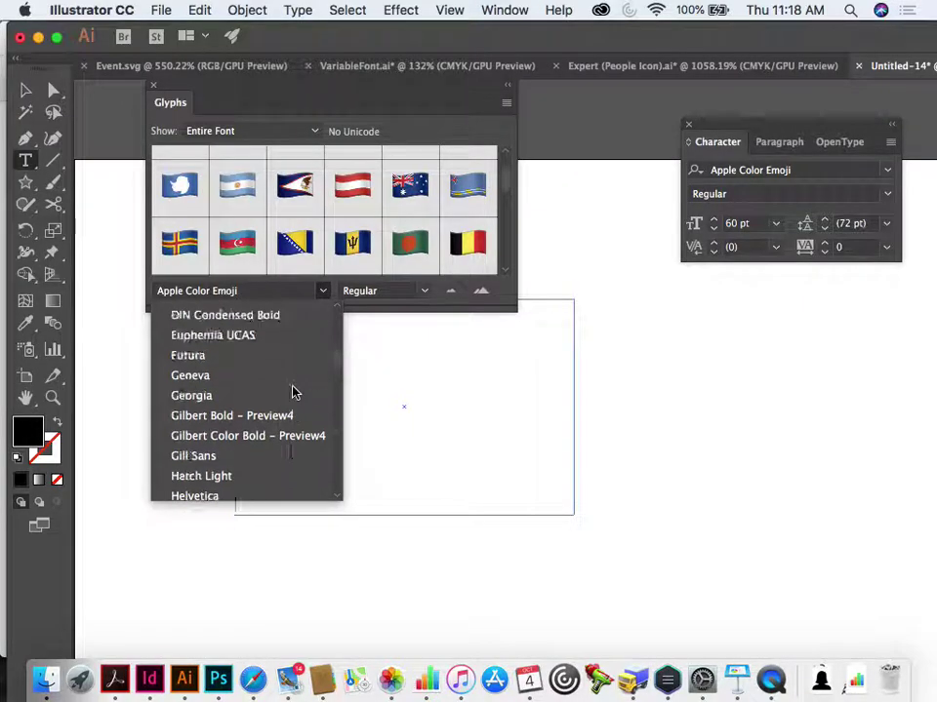
scroll(292, 391, down, 1)
scroll(293, 391, up, 3)
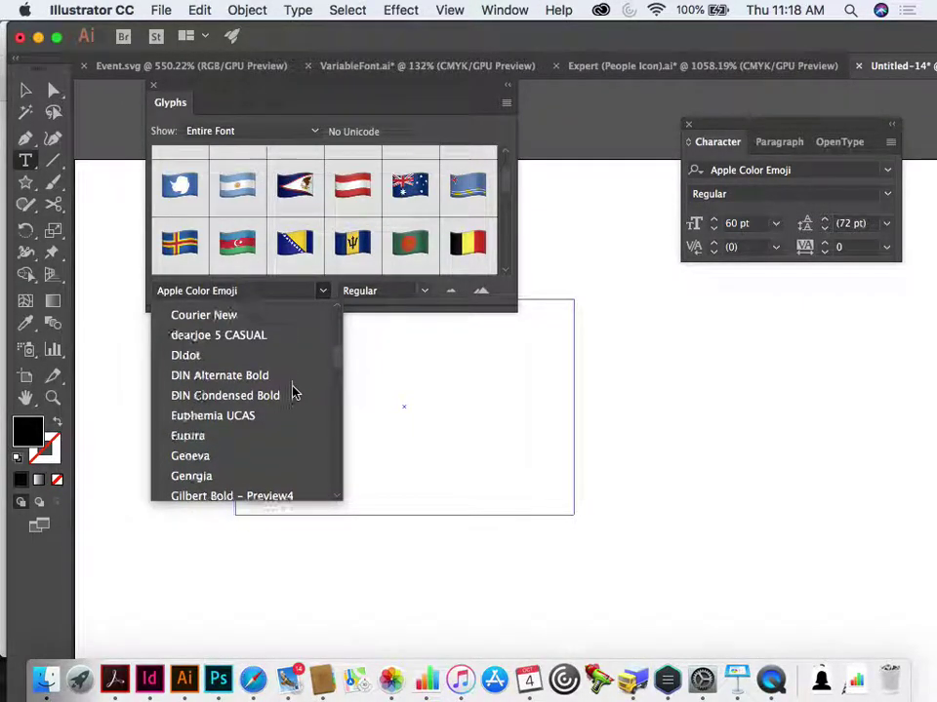
scroll(292, 391, up, 2)
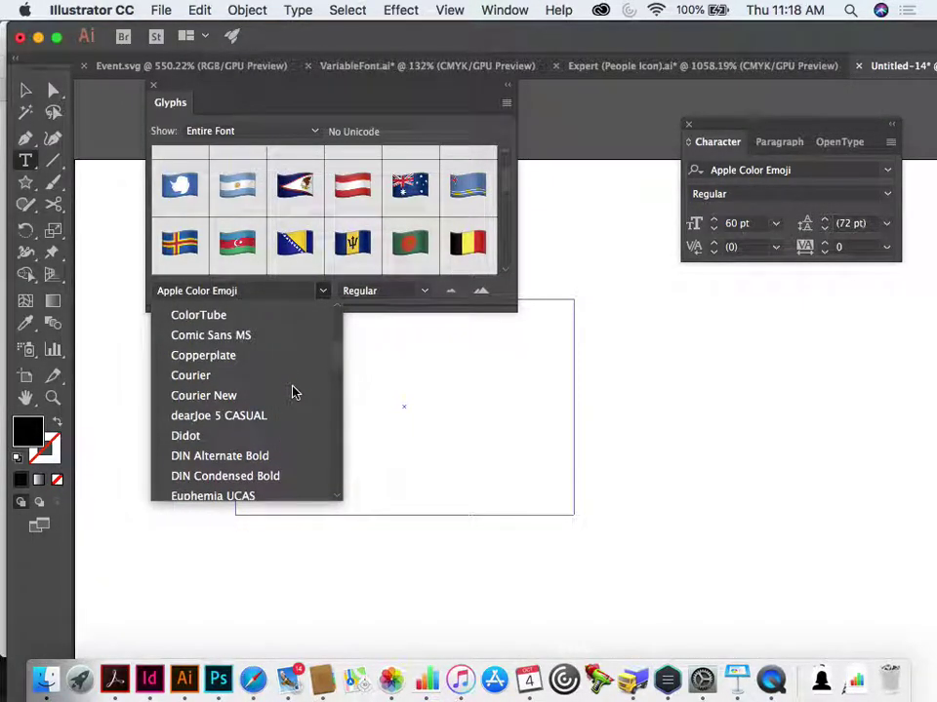
click(238, 317)
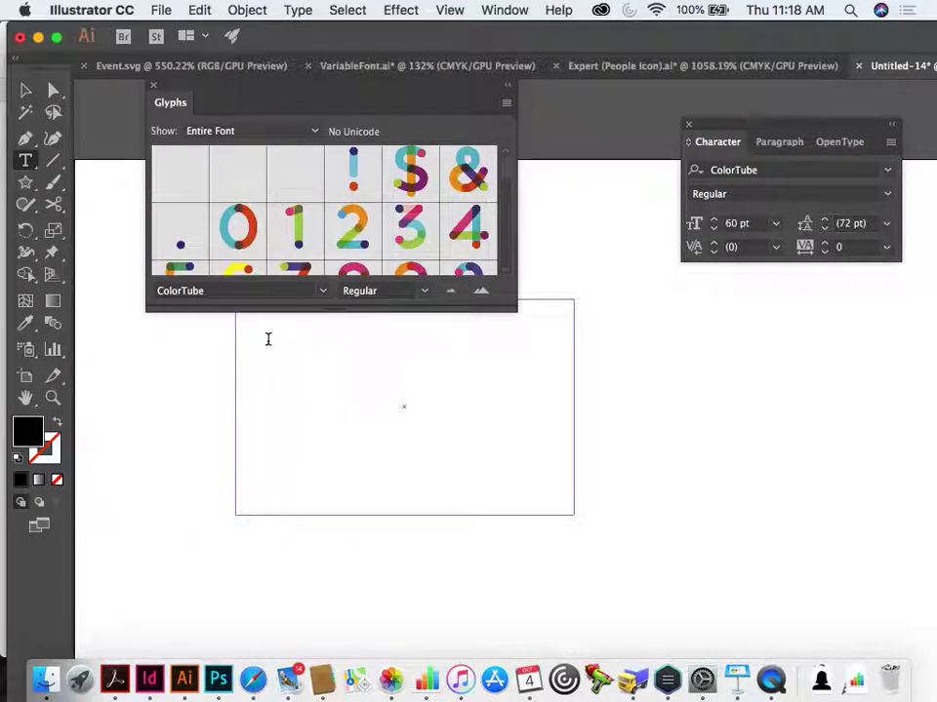
text(dfsfdsfdsf)
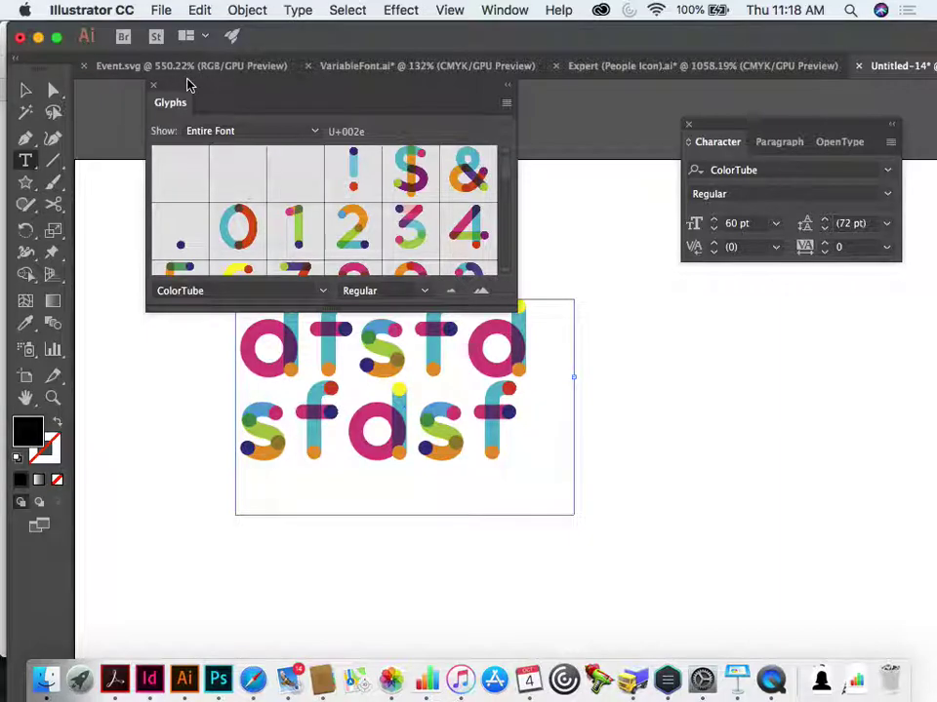
Step: Move the Glyphs panel clear of the text and change all the text in the frame to the Popsky font
drag(185, 84, 619, 307)
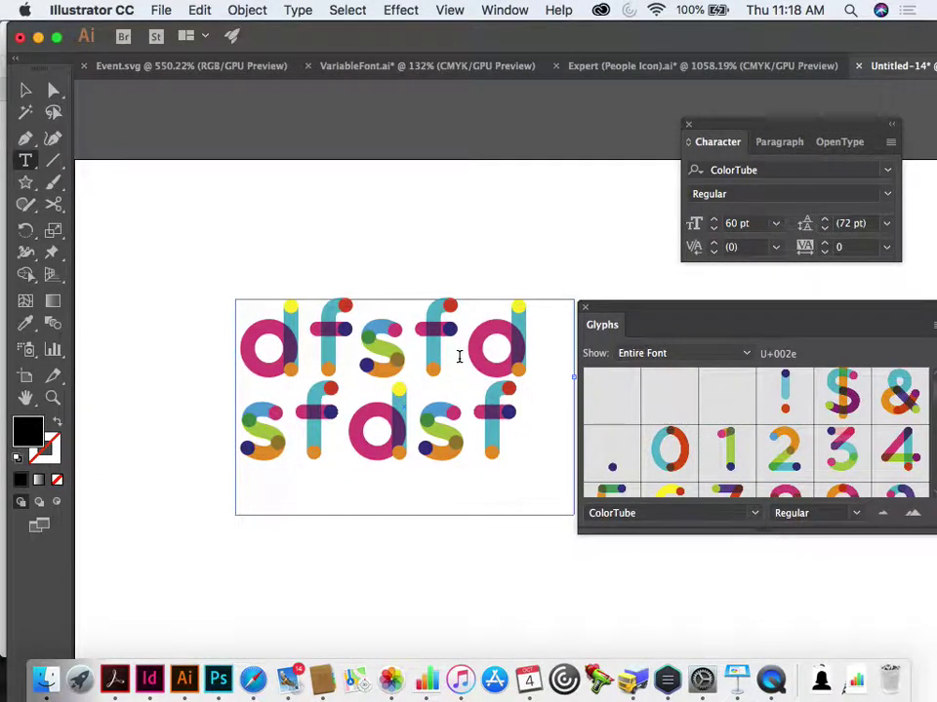
key(super+a)
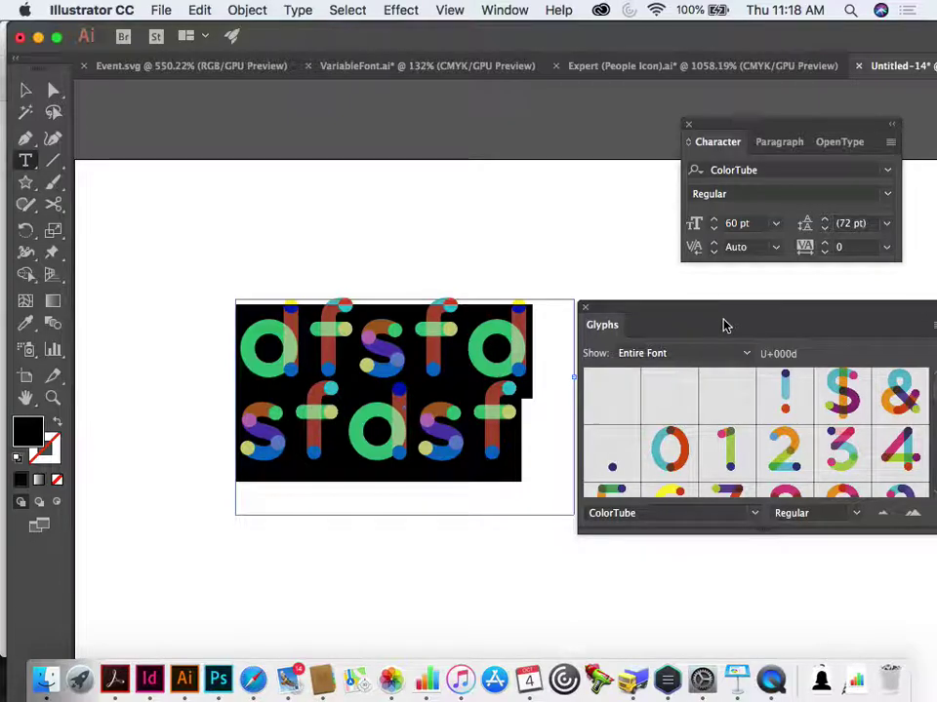
click(669, 514)
text(Popsky)
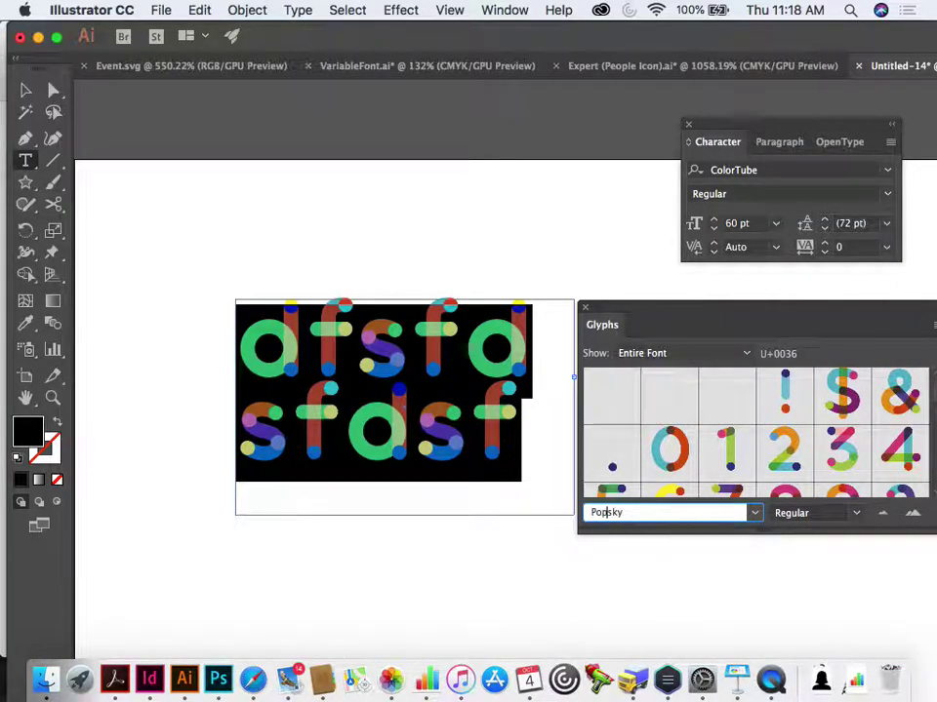
key(Return)
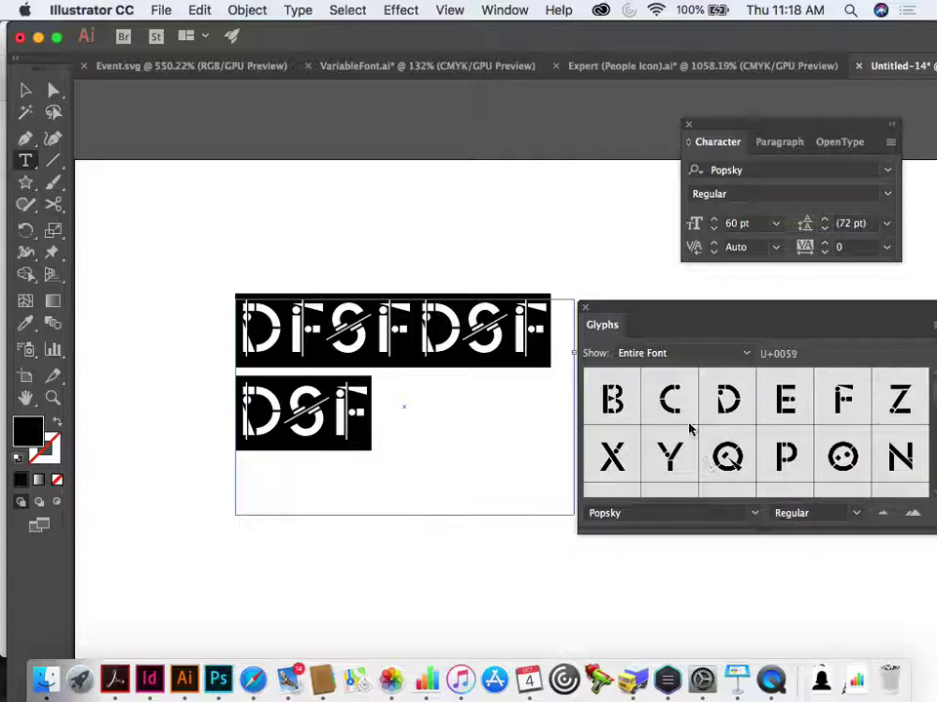
Step: Look through the glyphs and available styles of the Popsky font
drag(666, 314, 352, 108)
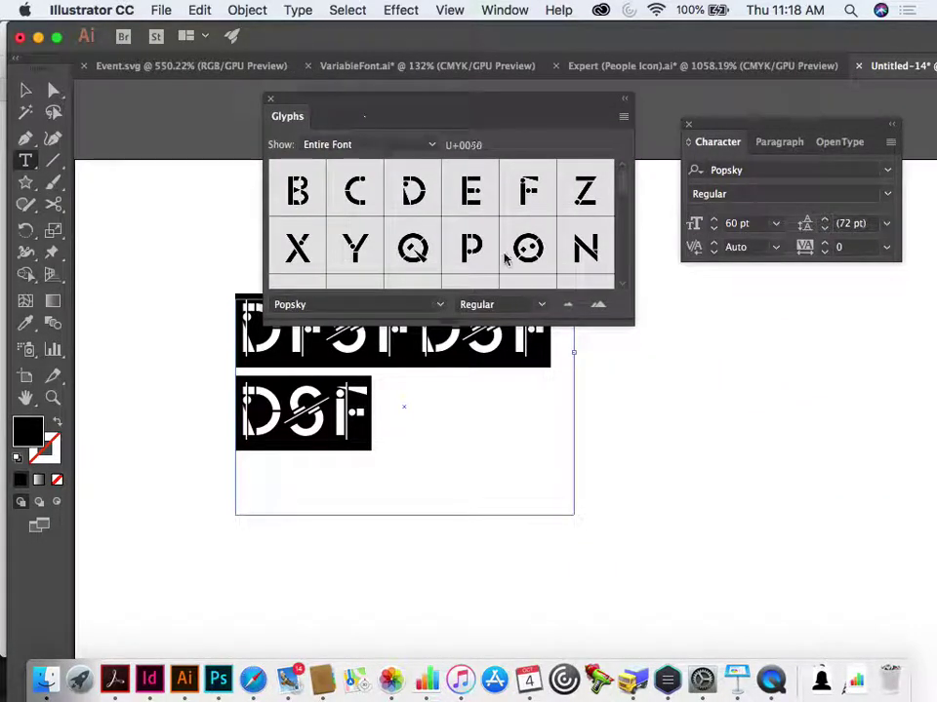
scroll(621, 260, down, 3)
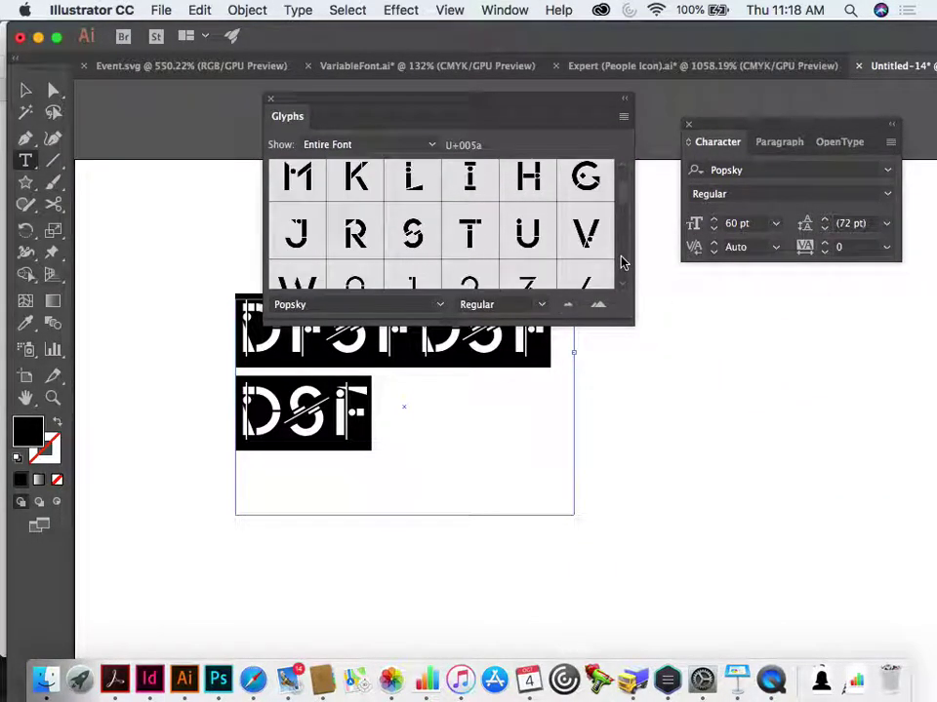
scroll(534, 270, down, 10)
scroll(535, 271, up, 10)
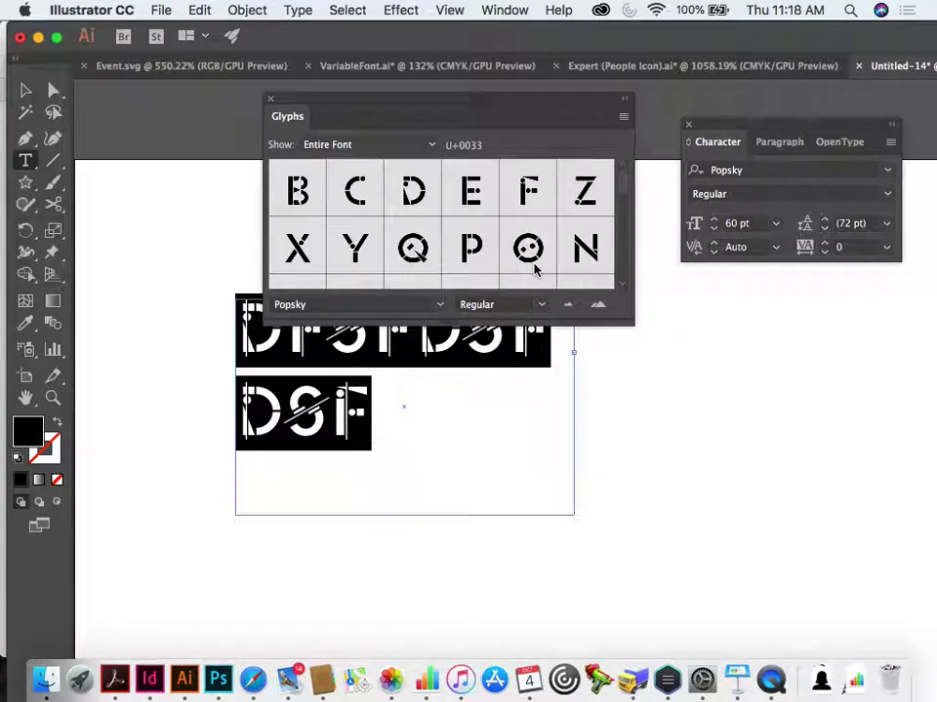
click(541, 305)
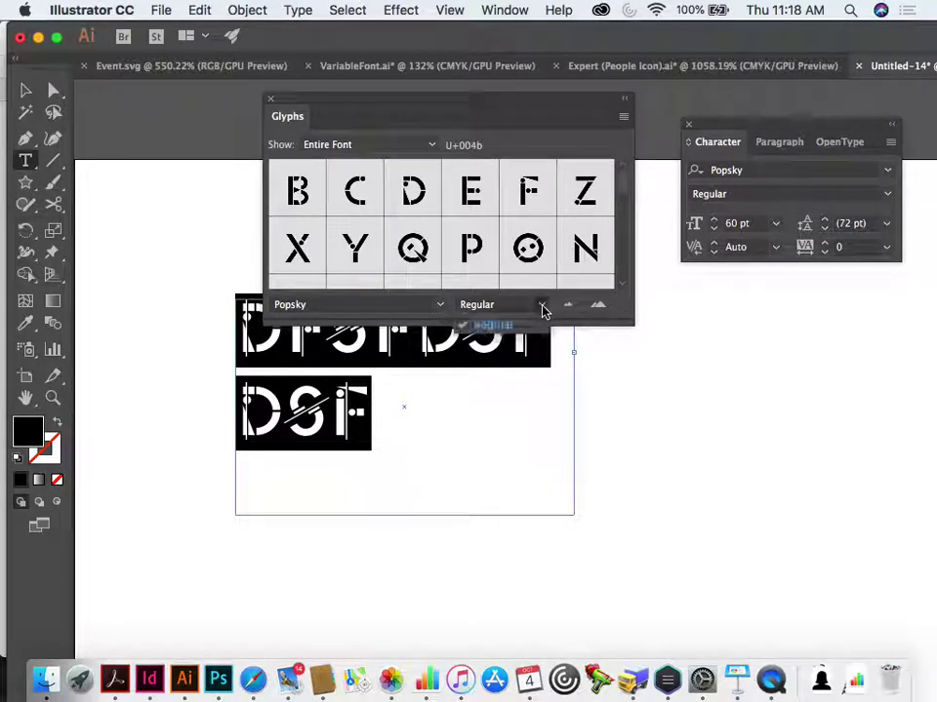
click(335, 306)
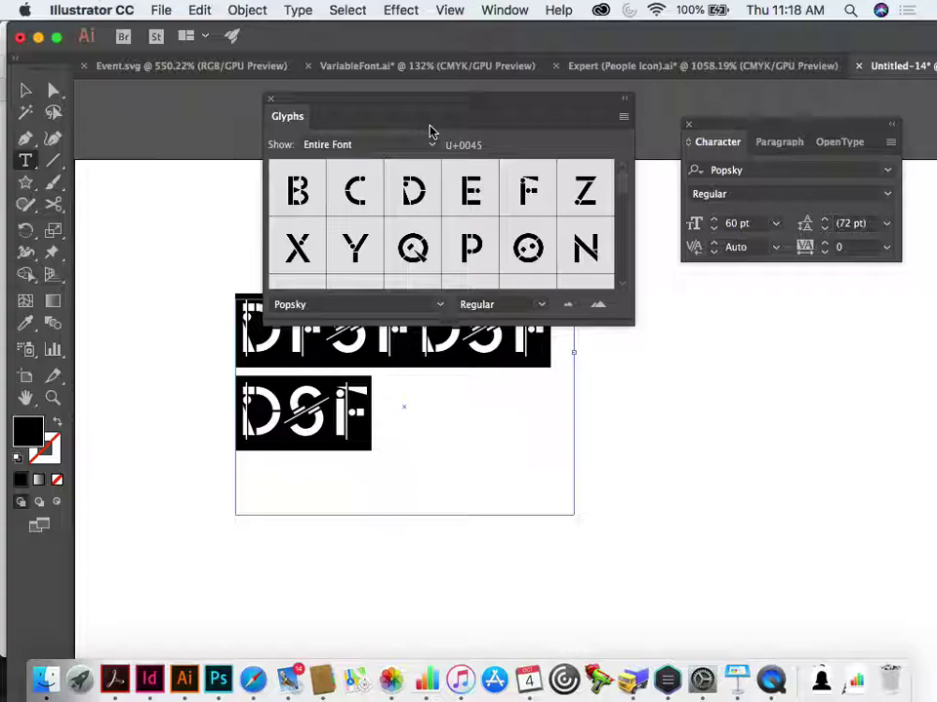
Step: Uncover the text frame, replace its contents with VARIBALE in Popsky, and select the frame as an object
drag(431, 123, 592, 430)
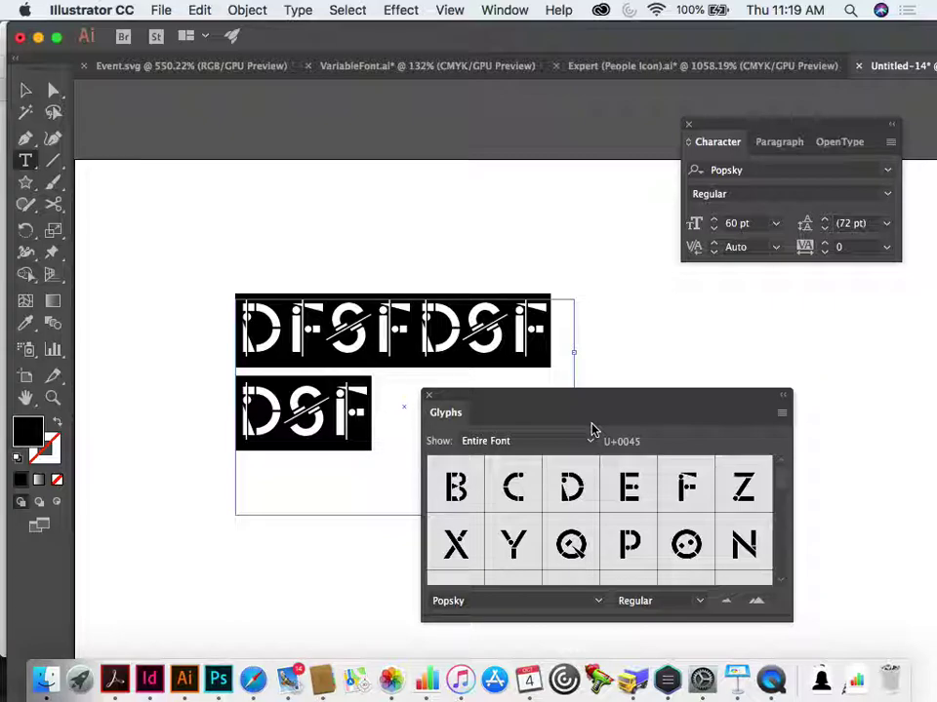
scroll(562, 306, down, 3)
scroll(562, 306, right, 2)
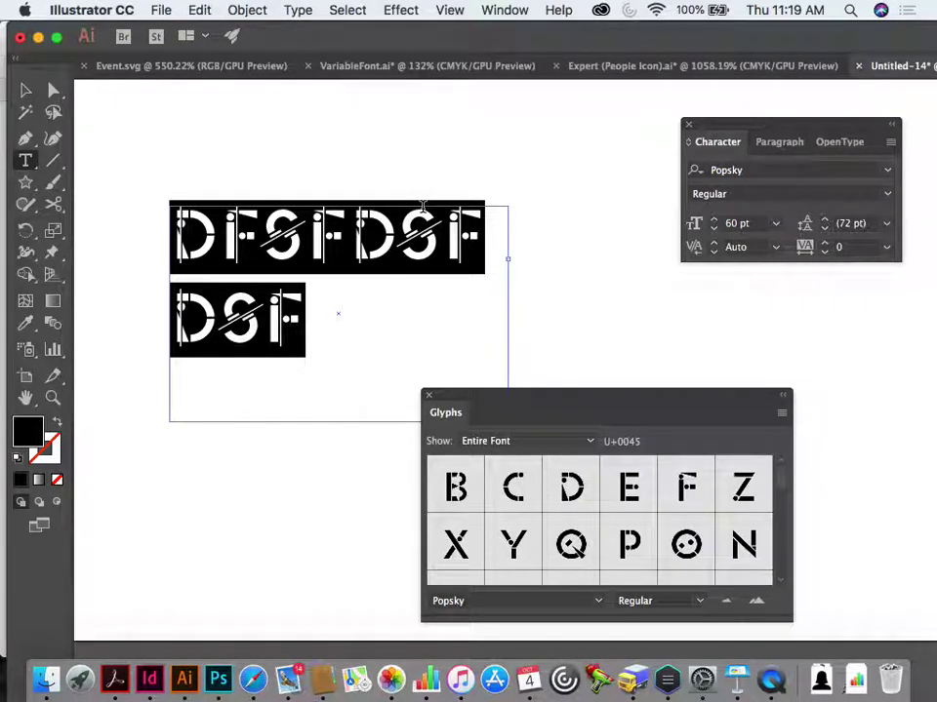
text(VARO)
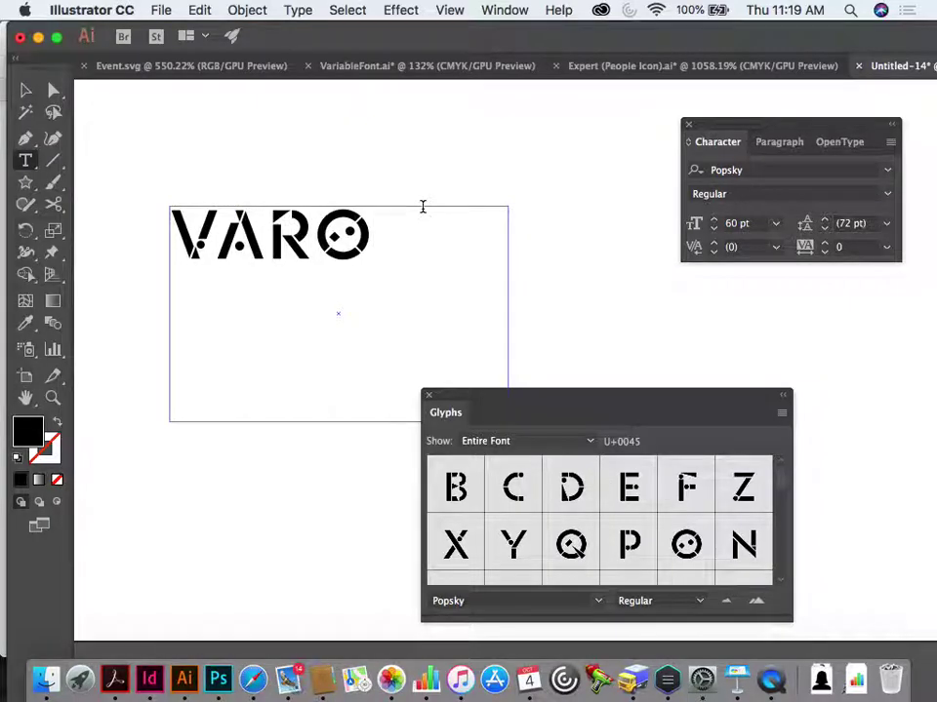
key(BackSpace)
text(IBALE FON)
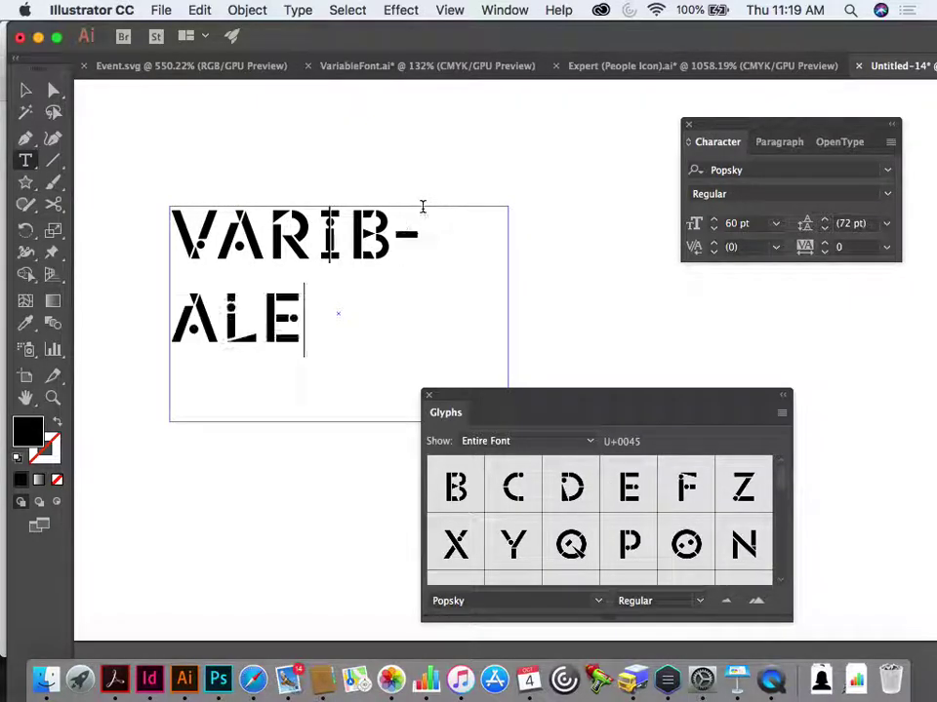
key(BackSpace)
key(BackSpace)
key(BackSpace)
key(BackSpace)
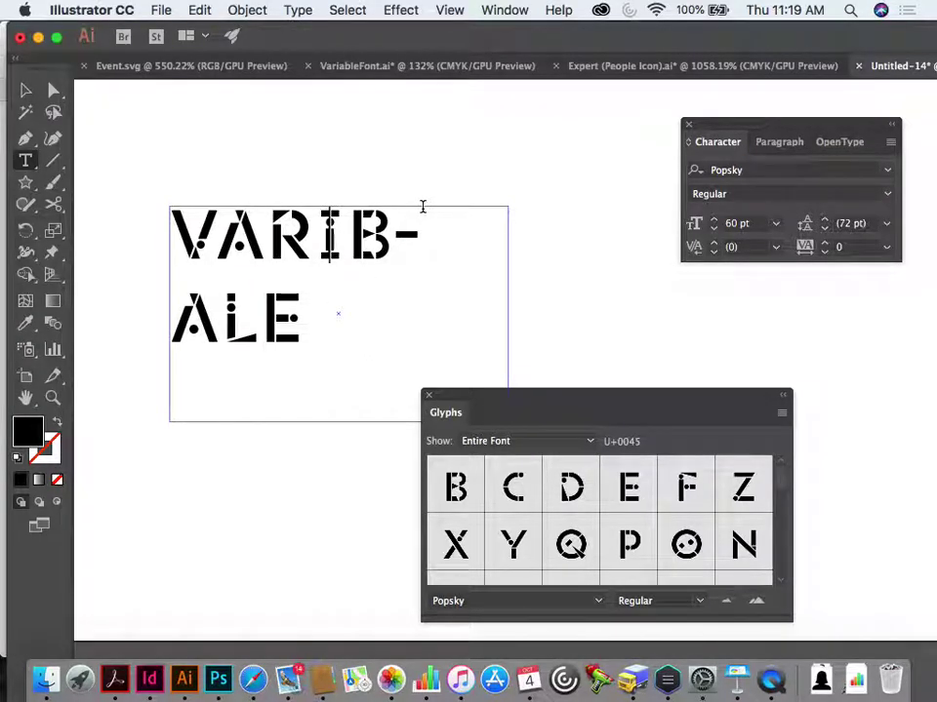
click(25, 91)
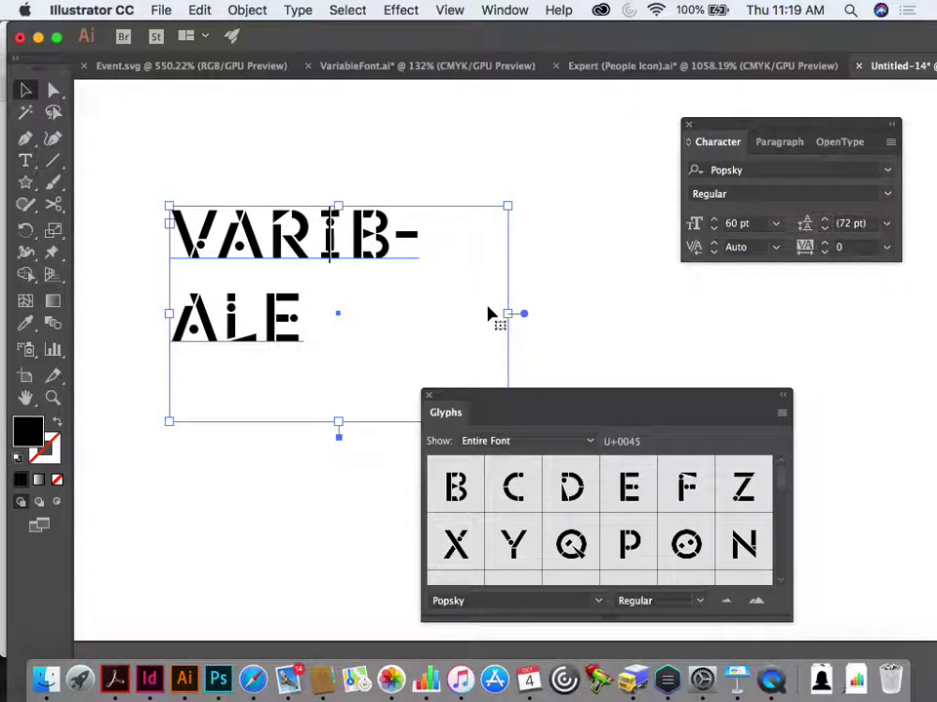
Step: Widen and reposition the text frame so VARIBALE FONTS fits on one line, and set its font to Acumin Variable Concept
drag(509, 313, 934, 351)
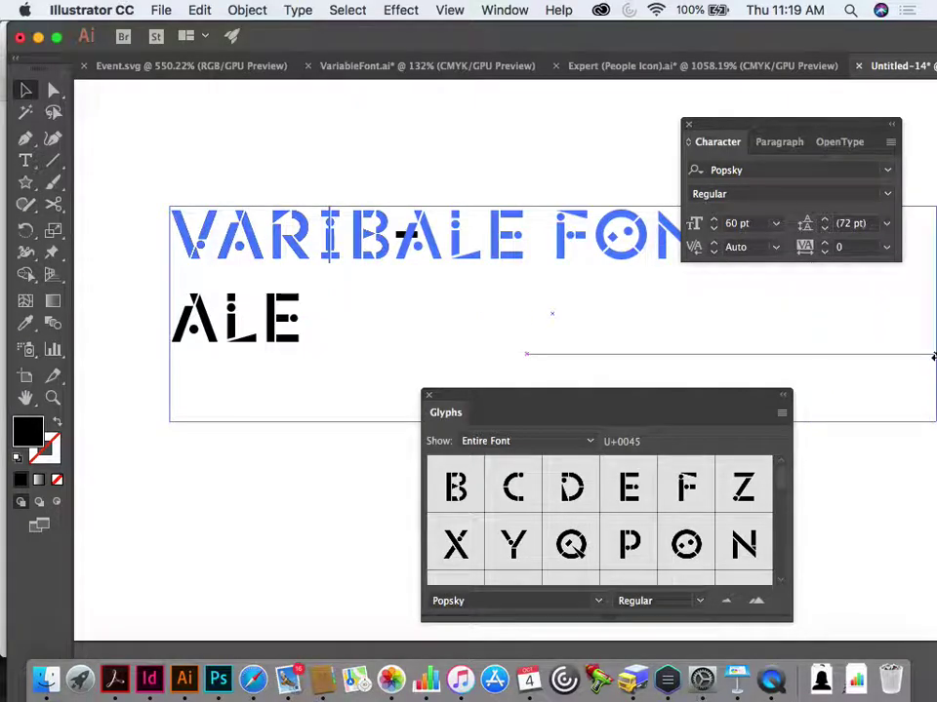
drag(468, 231, 383, 172)
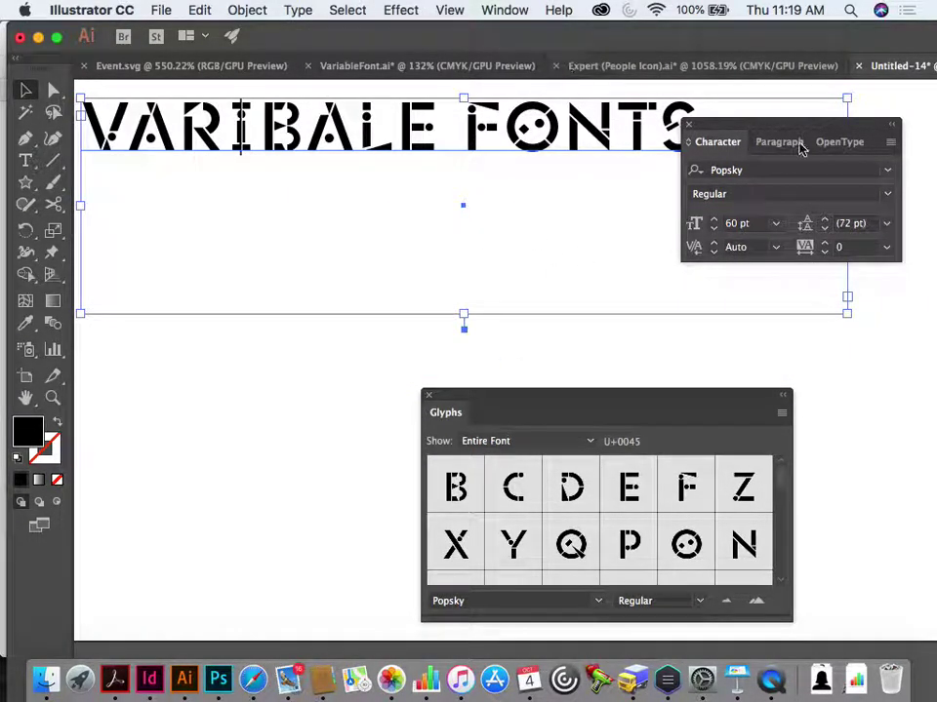
click(886, 170)
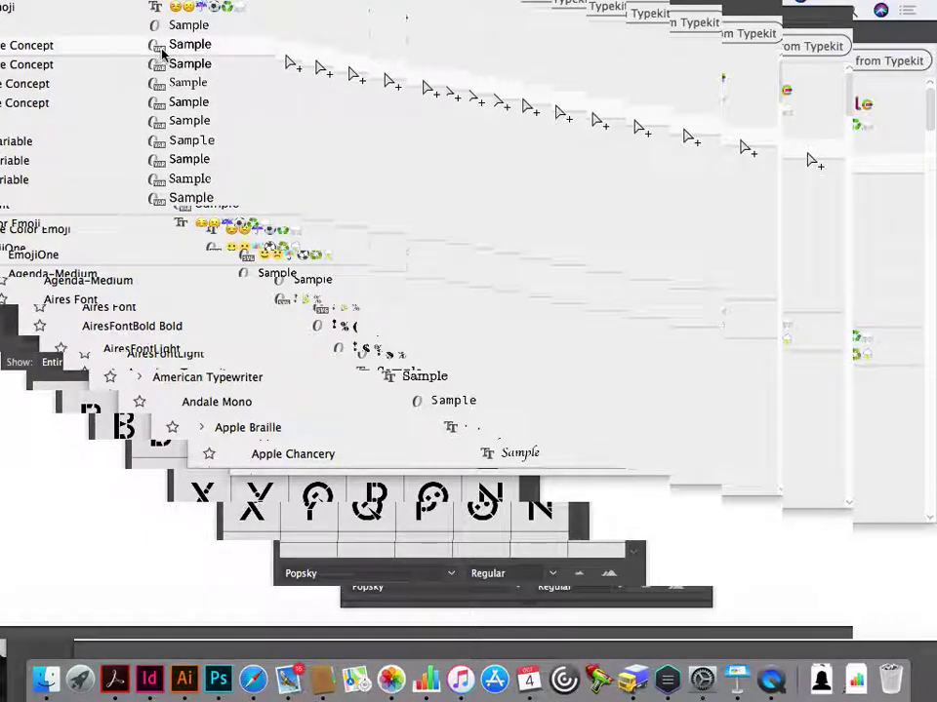
click(27, 45)
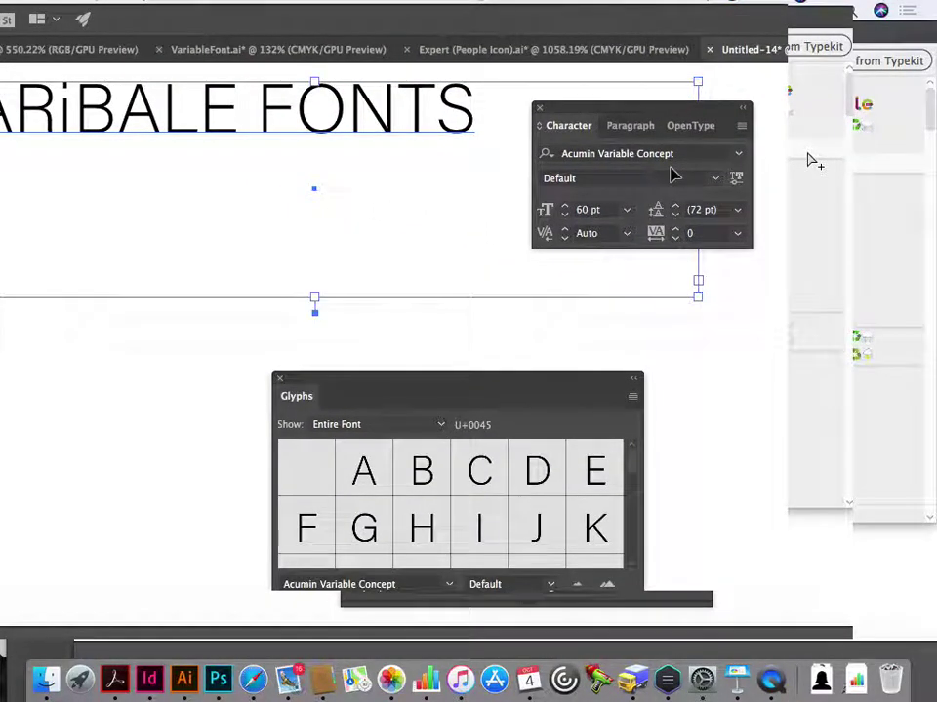
Step: Set the variable font's weight to 740 and width to 78, and try out its slant
click(739, 182)
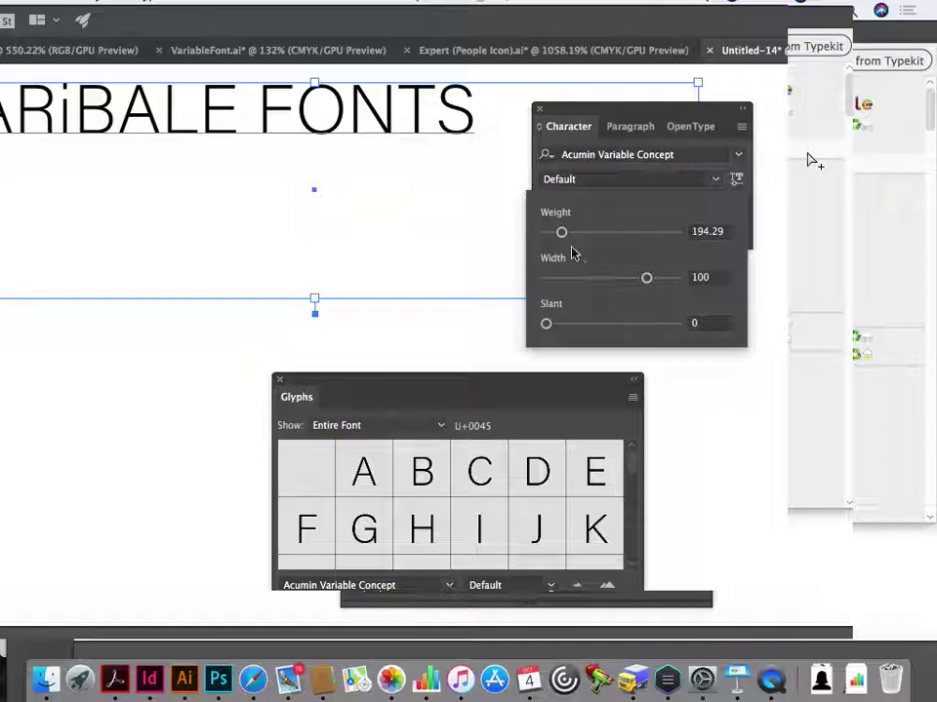
drag(563, 235, 642, 211)
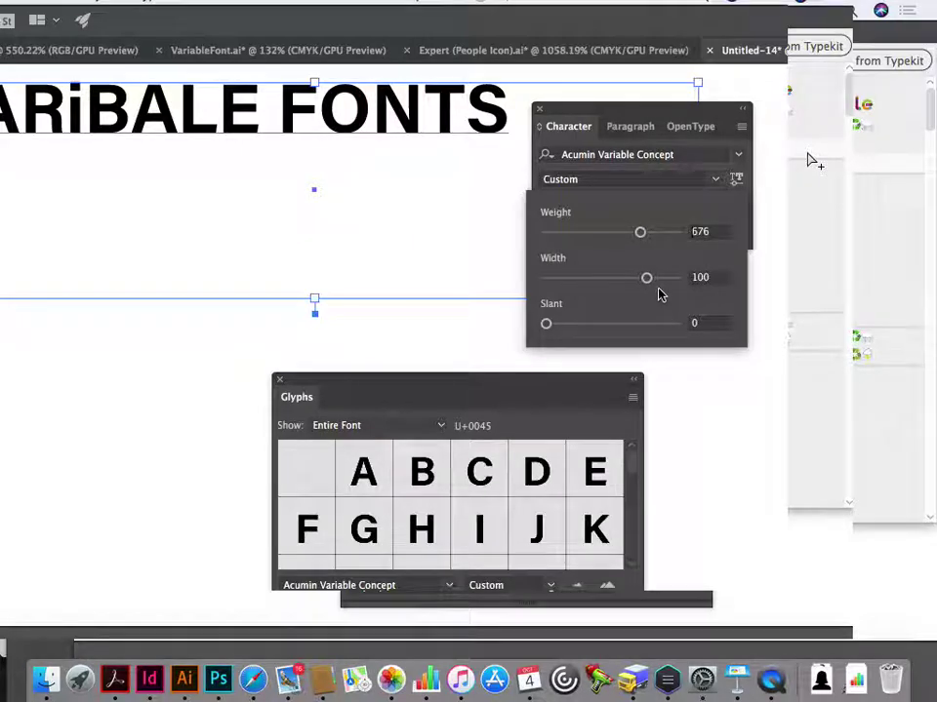
drag(646, 277, 602, 277)
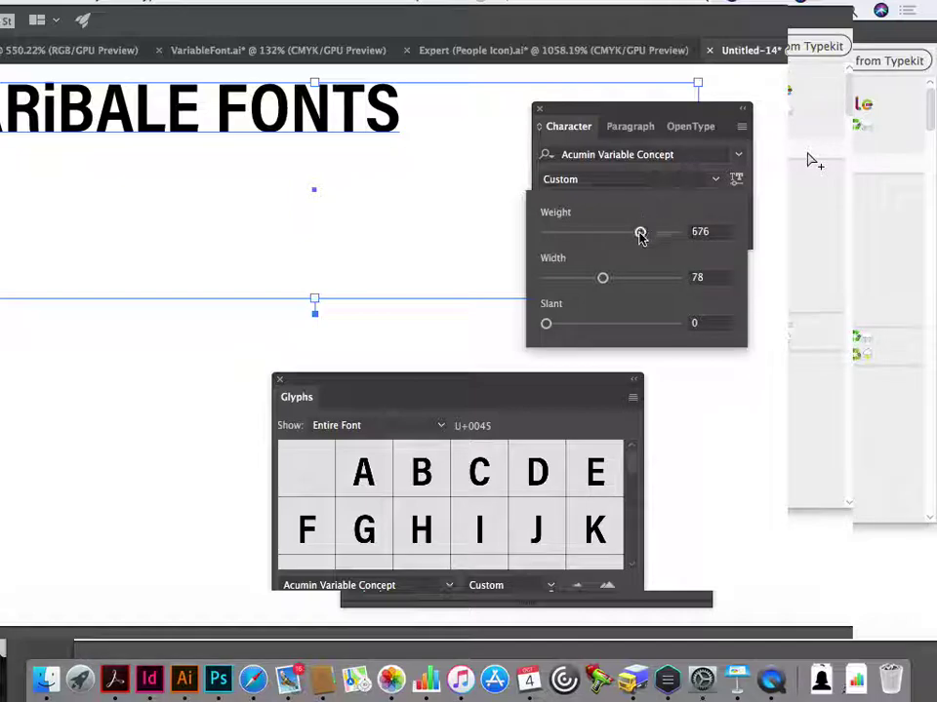
mouse_move(640, 237)
mouse_down()
mouse_move(694, 251)
mouse_move(513, 219)
mouse_move(627, 231)
mouse_move(650, 243)
mouse_up()
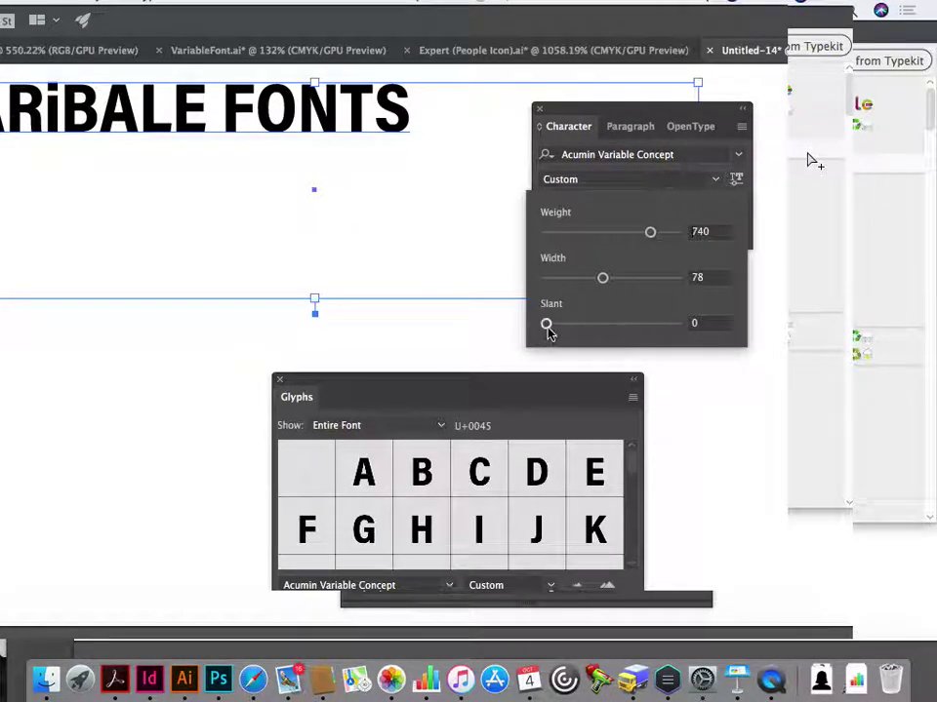
drag(548, 324, 459, 253)
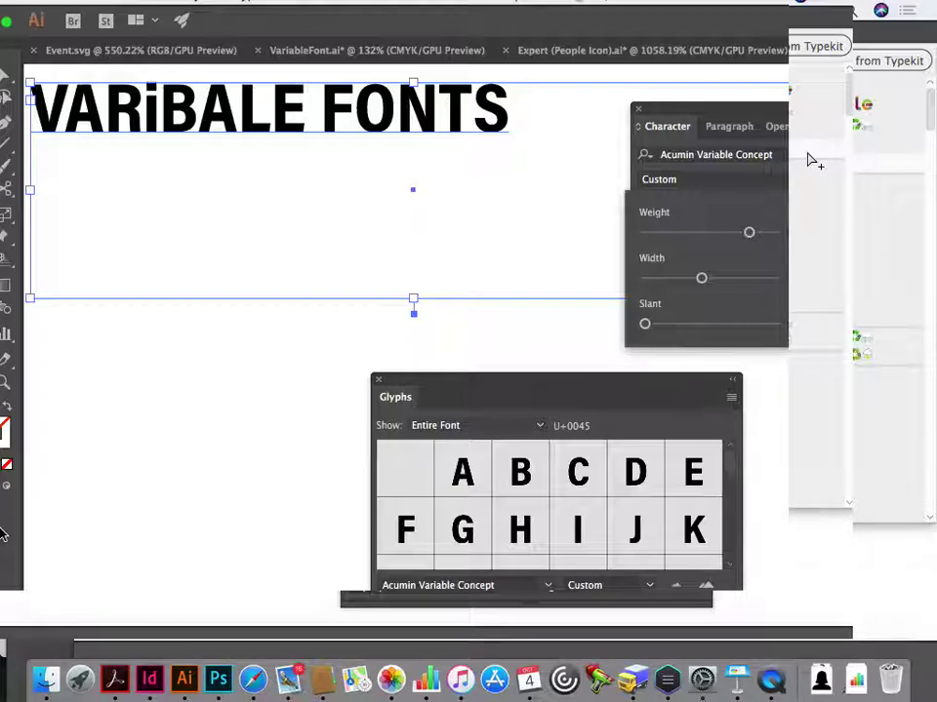
Step: Close the variable font options and regroup the Paragraph, Character and OpenType panels just below the VARIBALE FONTS text
click(670, 123)
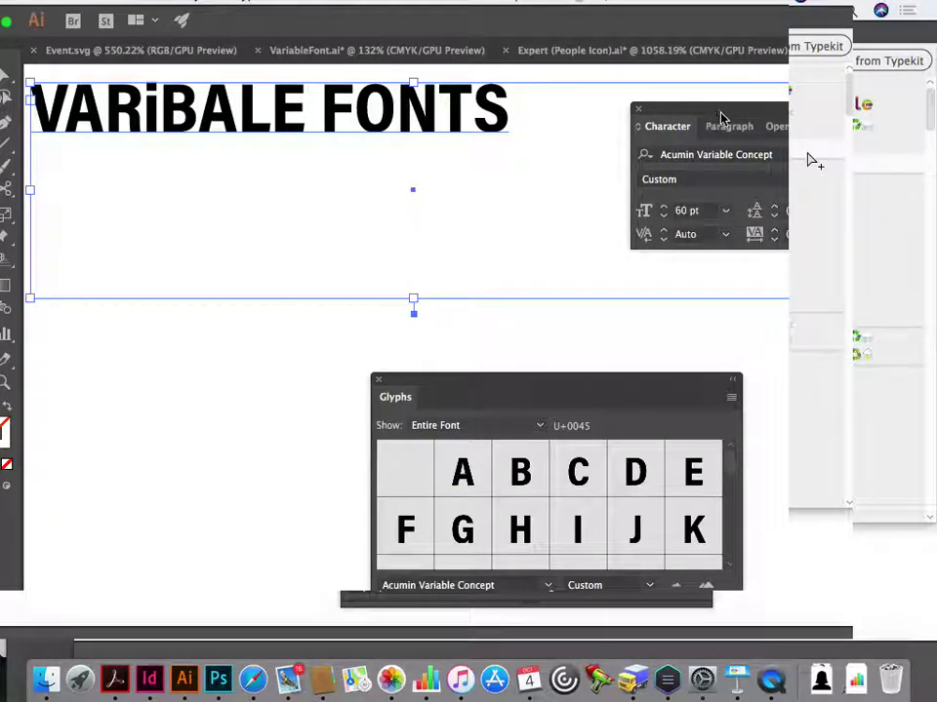
drag(717, 125, 268, 142)
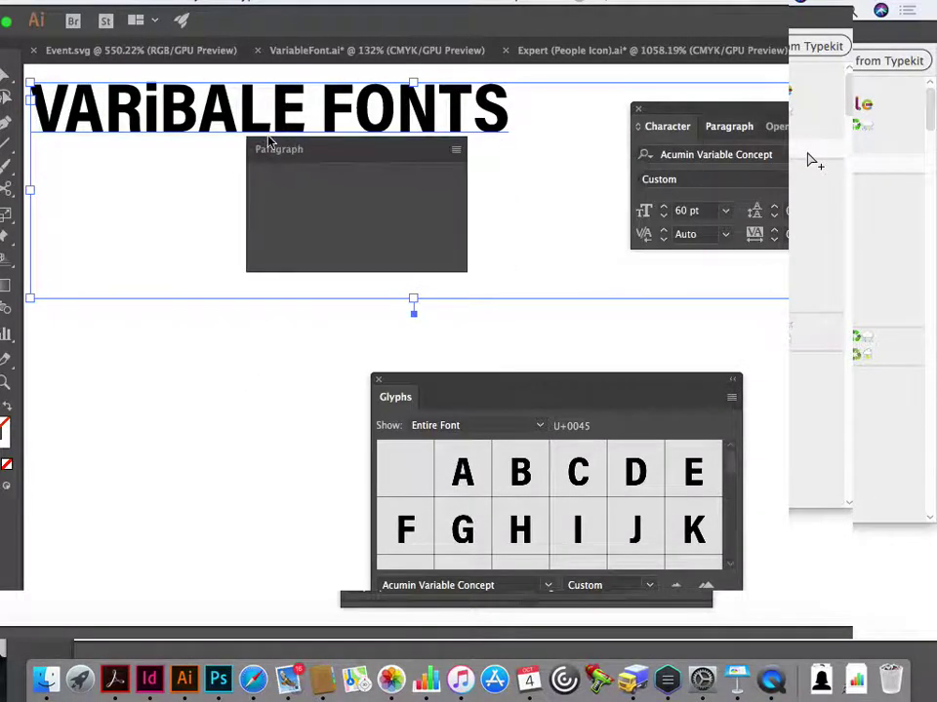
drag(665, 111, 331, 153)
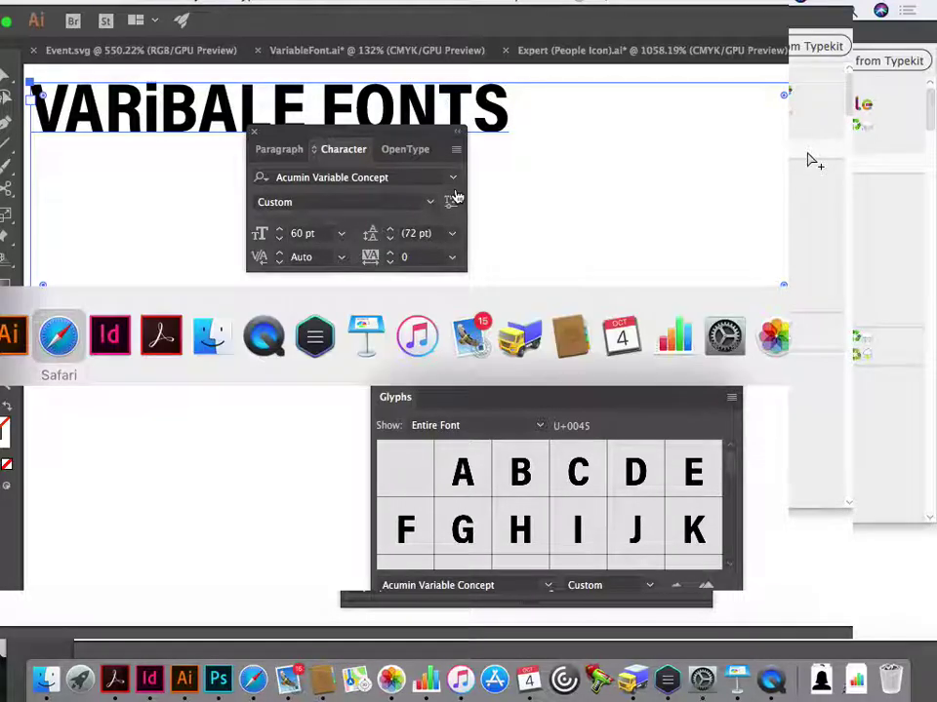
Step: Switch to Safari, search Google for apple, and open the apple.com home page
key(super+Tab)
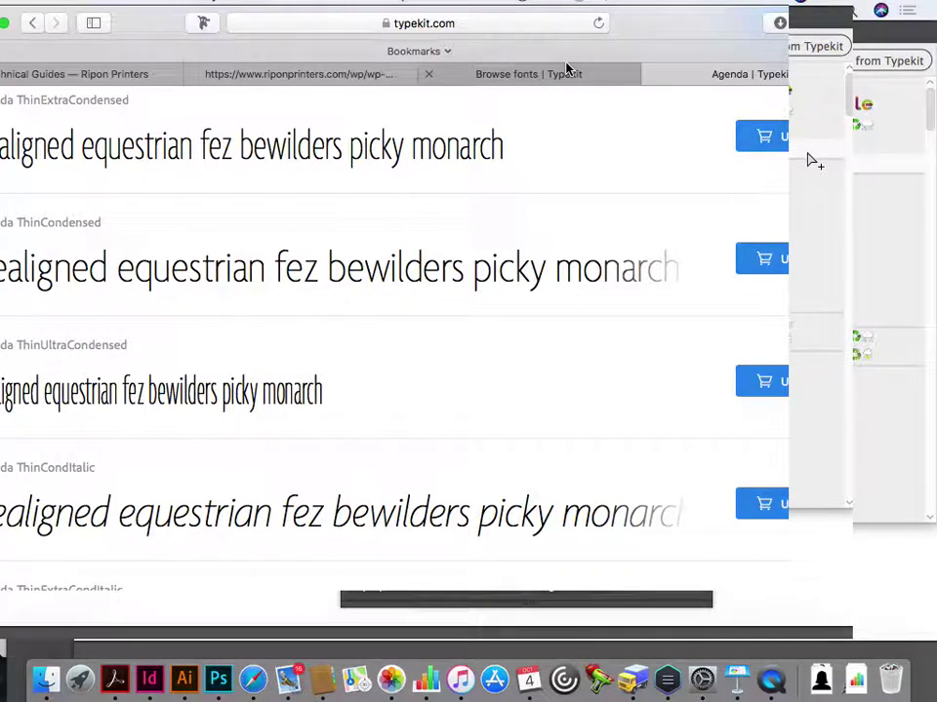
key(super+l)
text(aook)
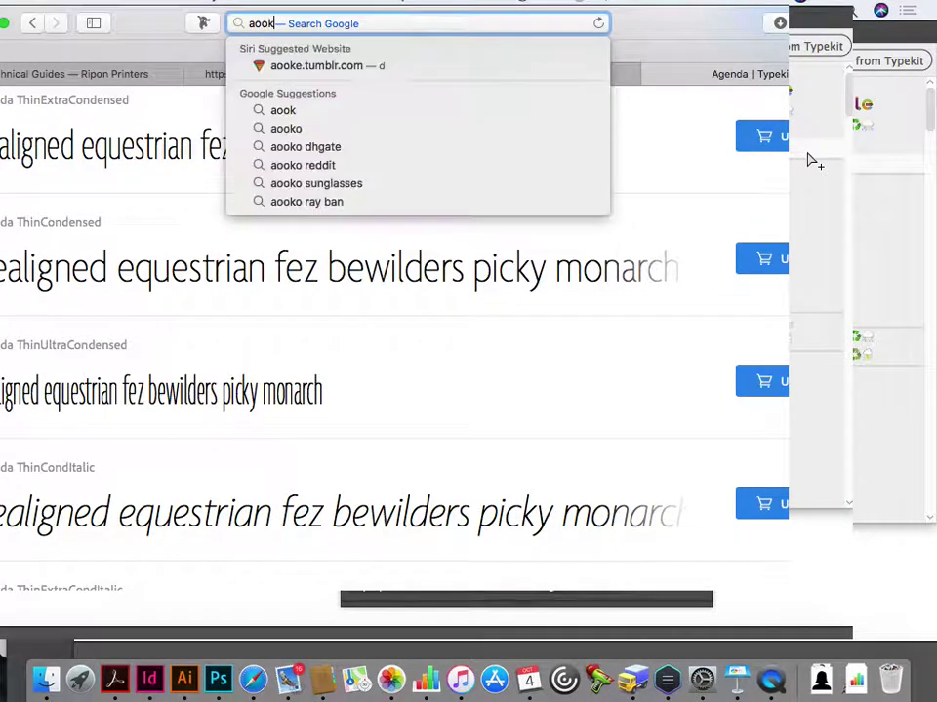
key(BackSpace)
key(BackSpace)
key(BackSpace)
text(pple)
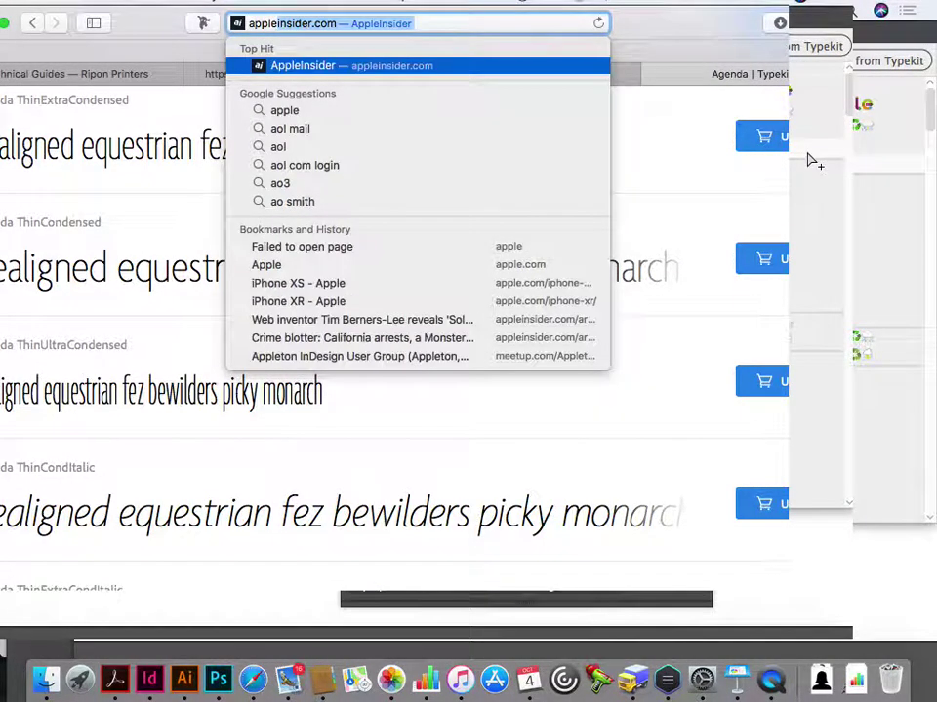
key(Escape)
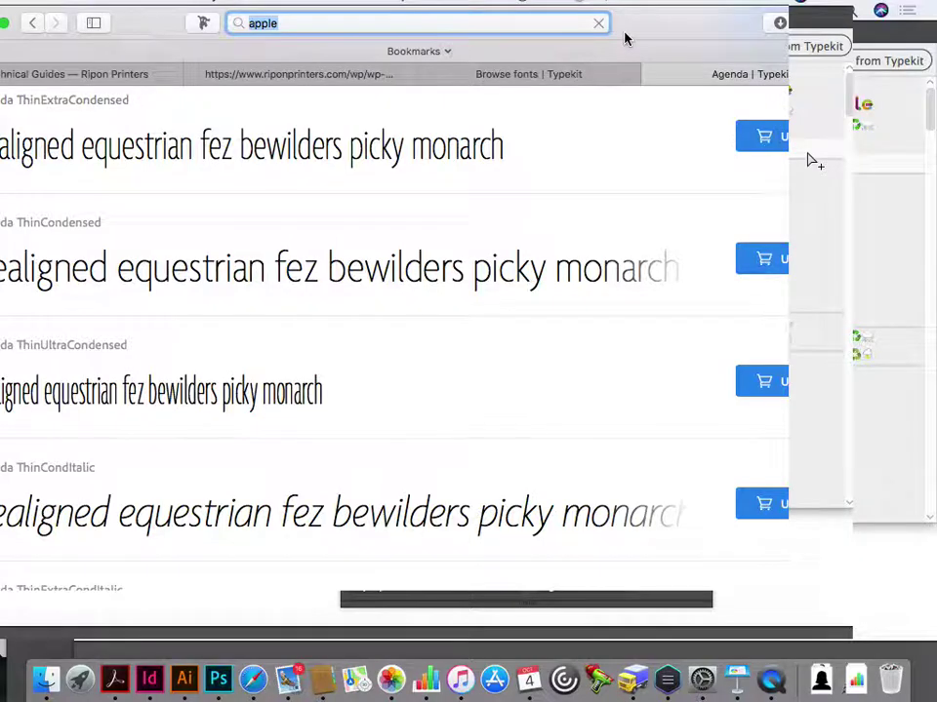
key(Return)
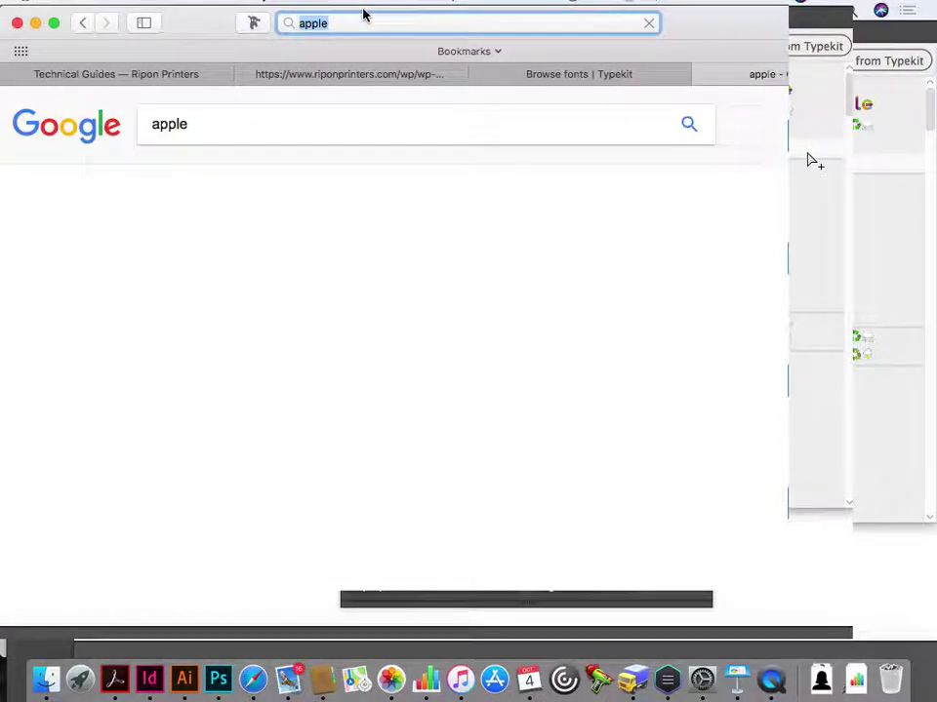
click(234, 255)
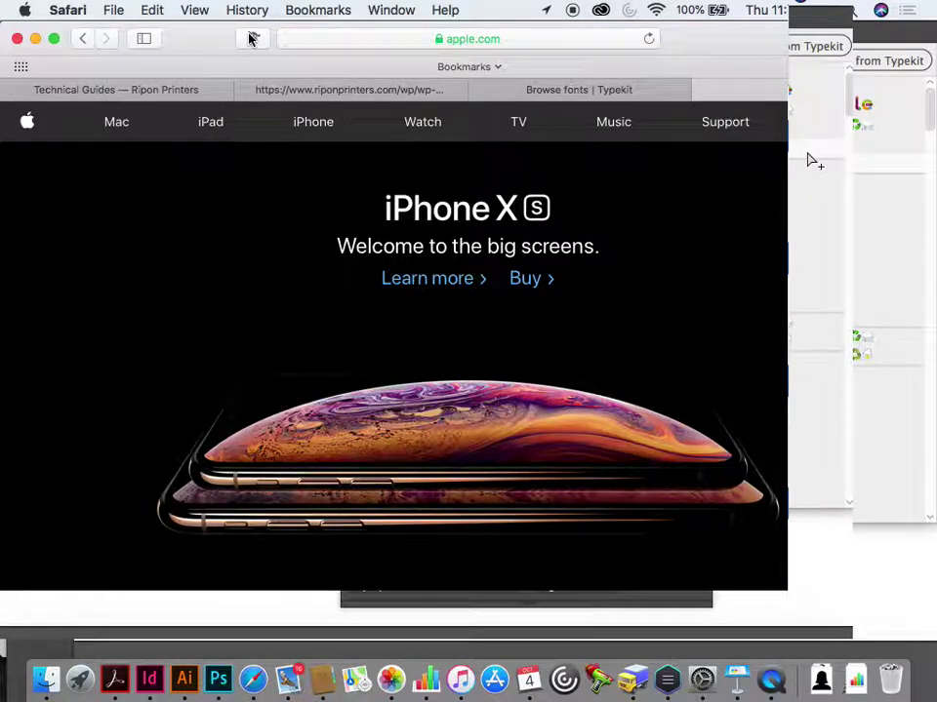
Step: Activate FontFace Ninja on the Apple home page and inspect the fonts of its headings, links and product text
mouse_move(251, 38)
mouse_down()
mouse_move(68, 14)
mouse_move(253, 42)
mouse_up()
click(255, 41)
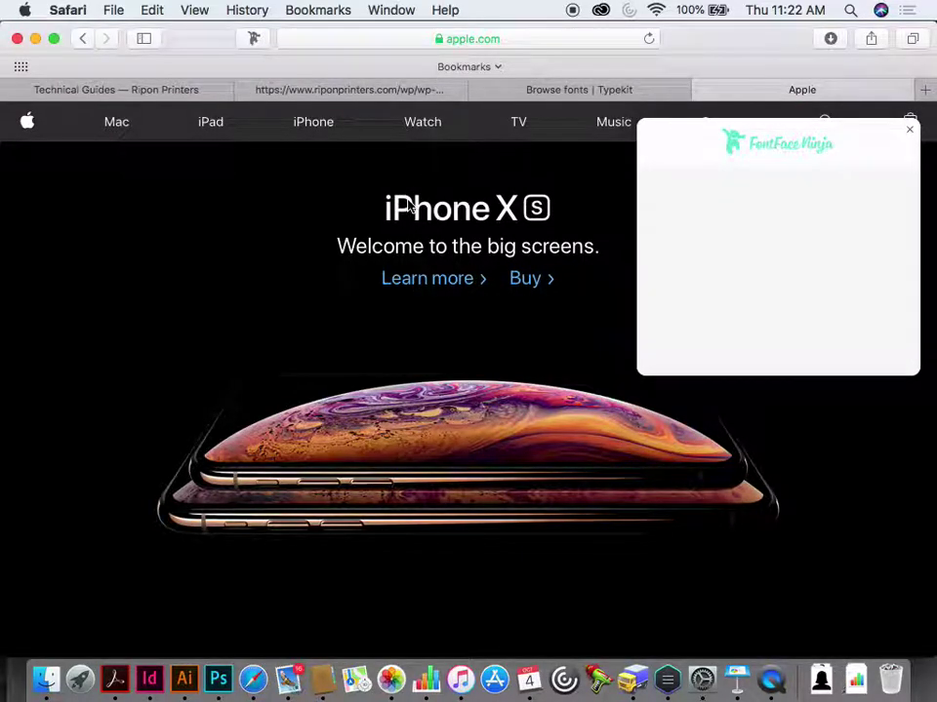
mouse_move(417, 247)
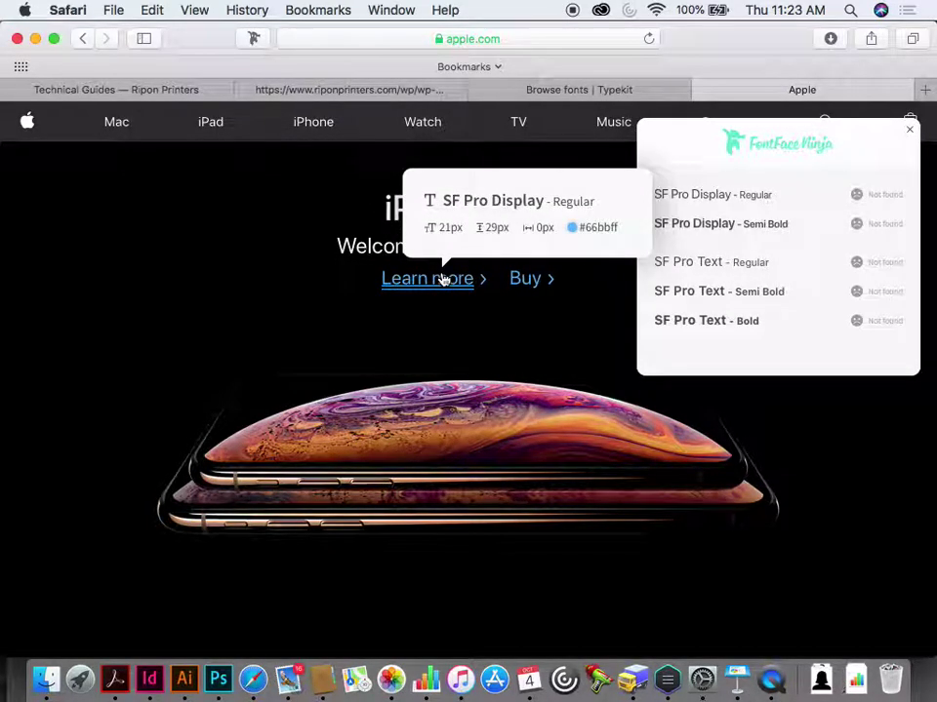
scroll(441, 276, down, 5)
scroll(443, 280, down, 10)
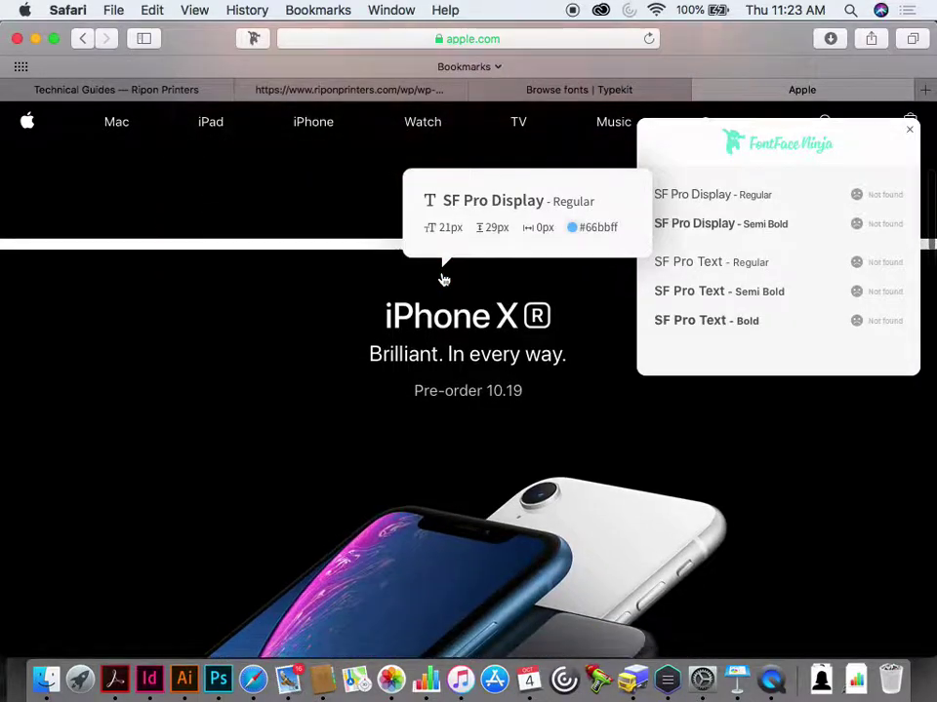
scroll(443, 279, down, 4)
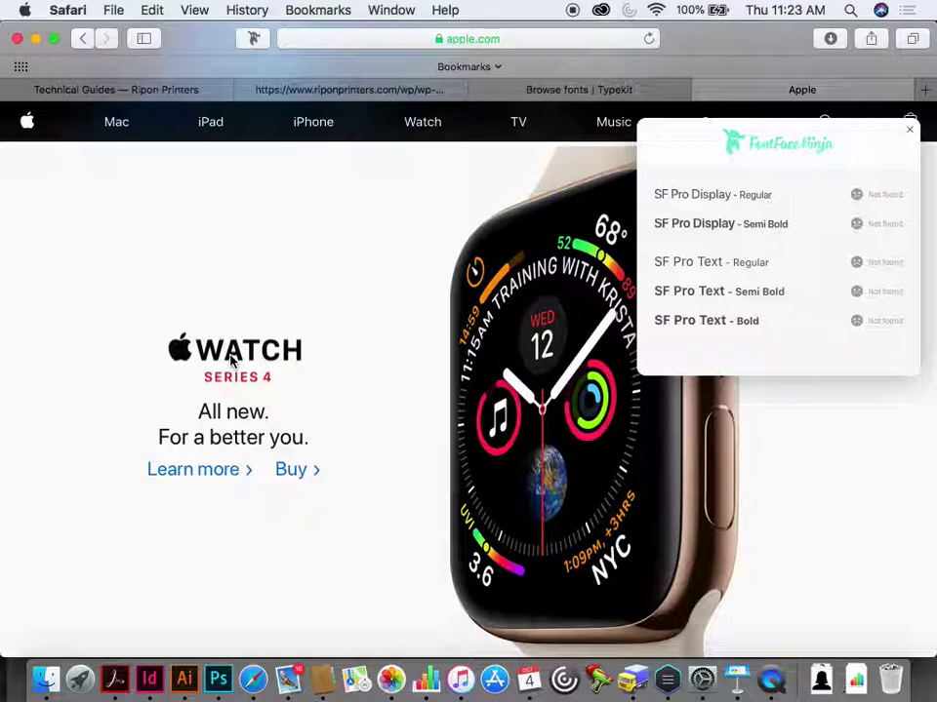
scroll(232, 361, down, 10)
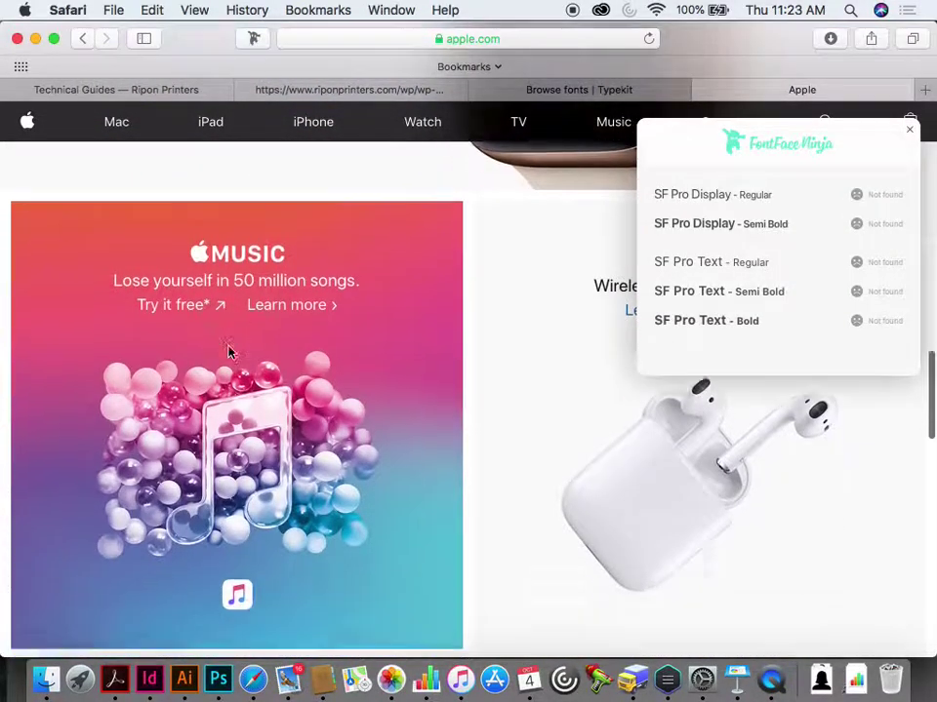
scroll(230, 349, down, 5)
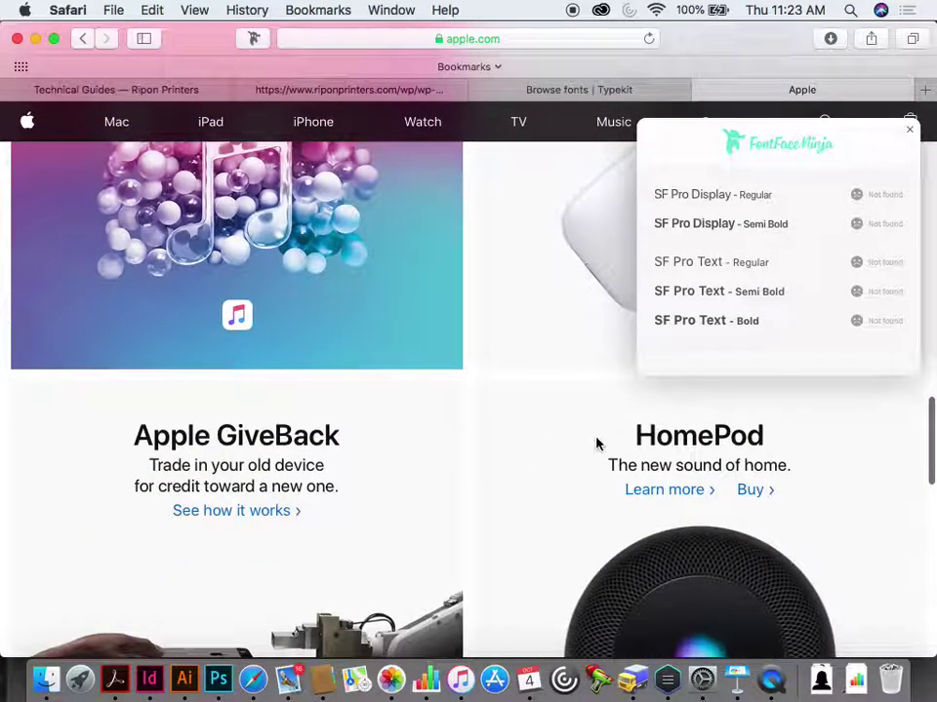
mouse_move(658, 435)
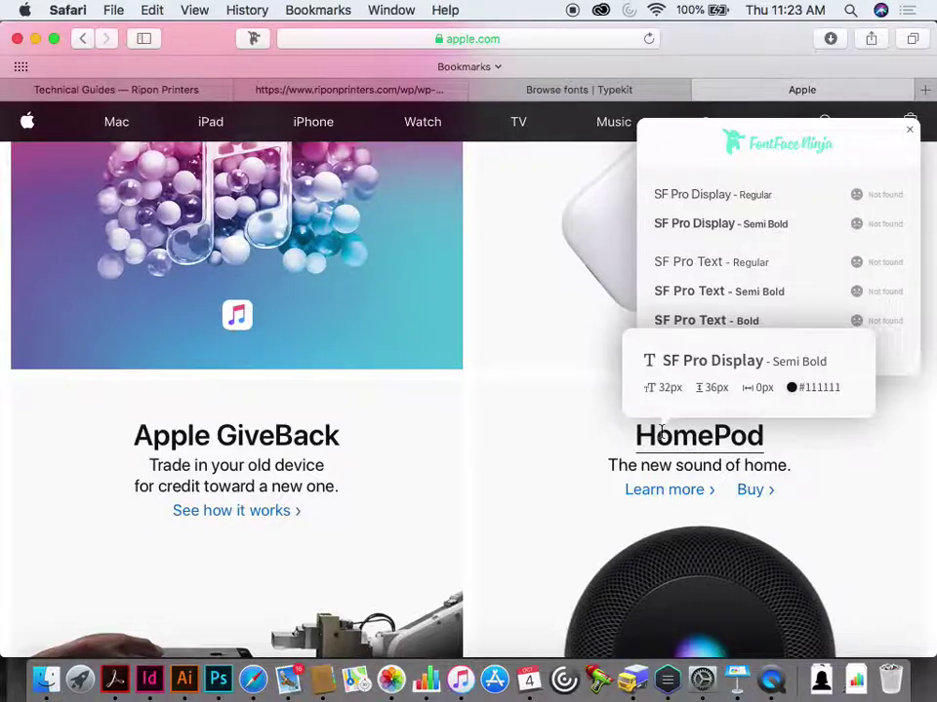
scroll(661, 433, down, 10)
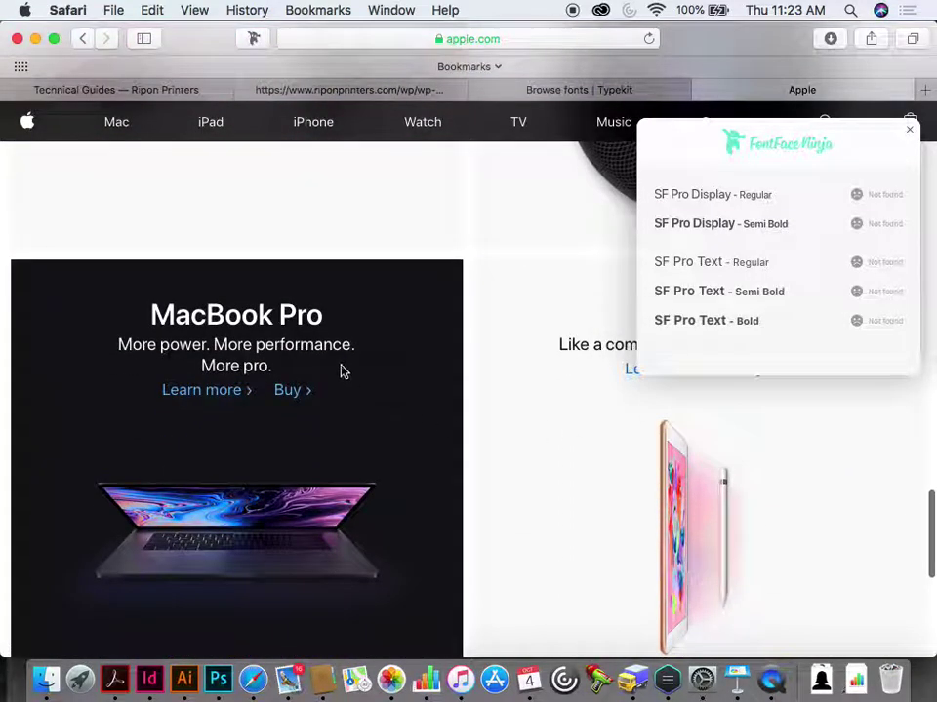
mouse_move(327, 342)
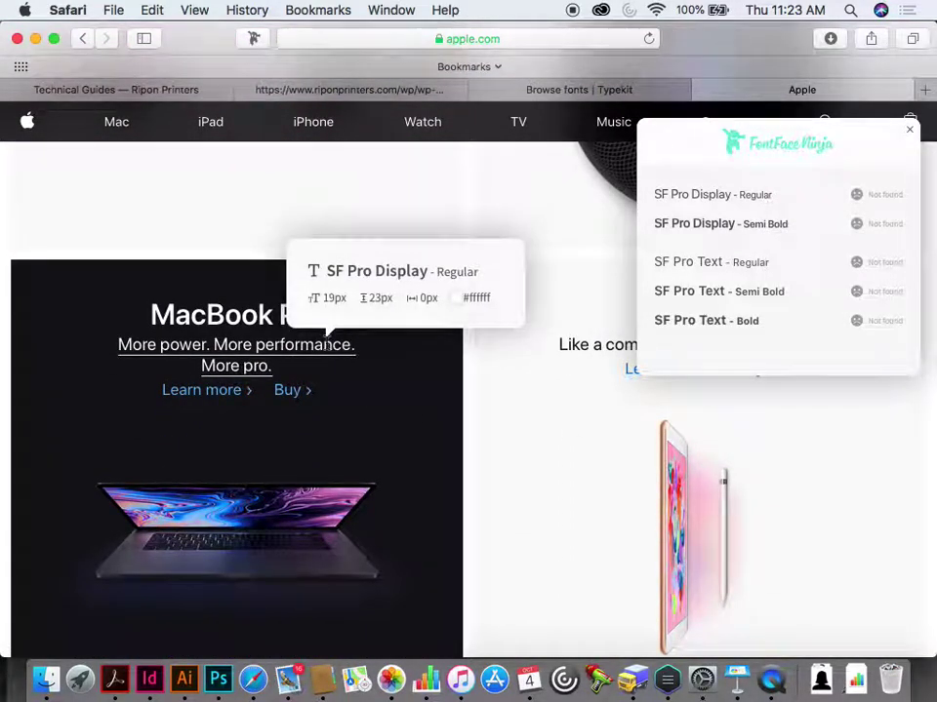